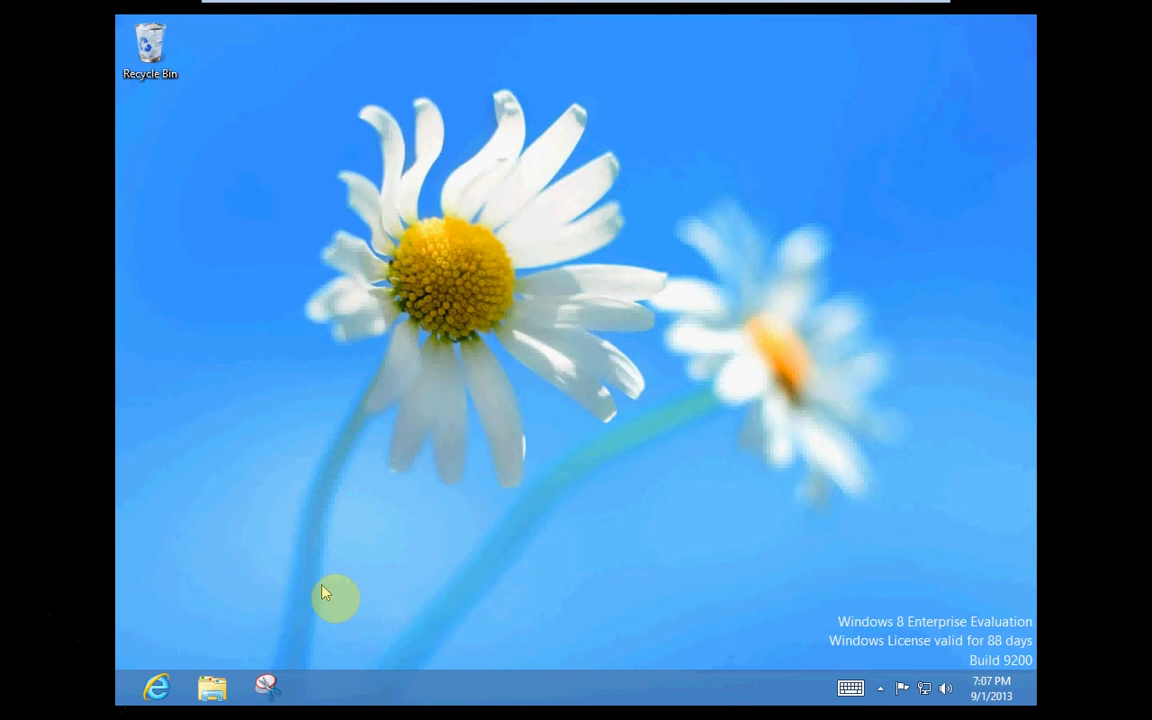
{"action": "left_click", "coordinate": [160, 688]}
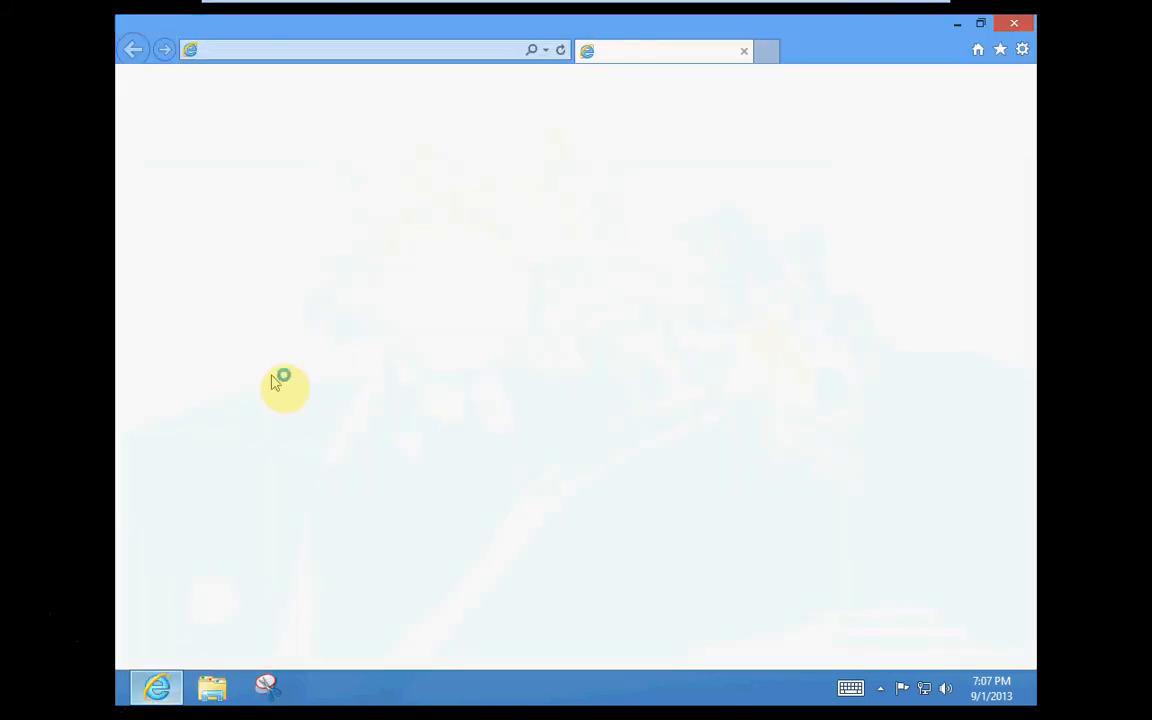
{"action": "left_click", "coordinate": [340, 52]}
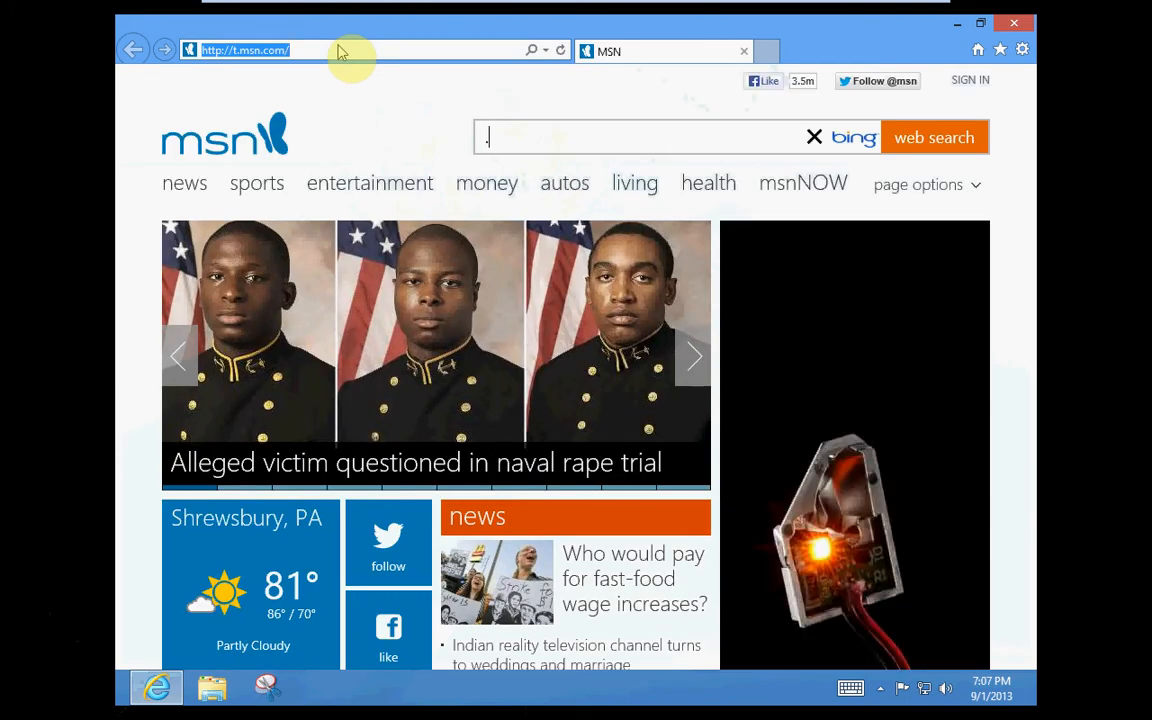
{"action": "type", "text": "p"}
{"action": "left_click", "coordinate": [332, 48]}
{"action": "type", "text": "www.pe"}
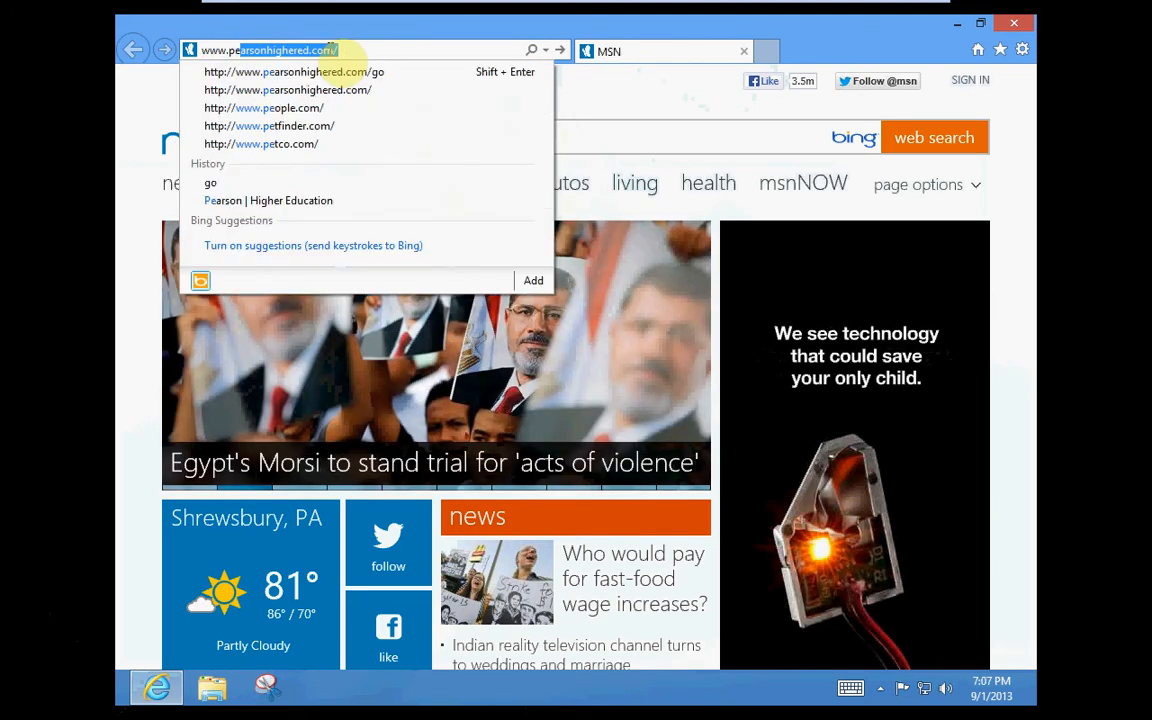
{"action": "key", "text": "Down"}
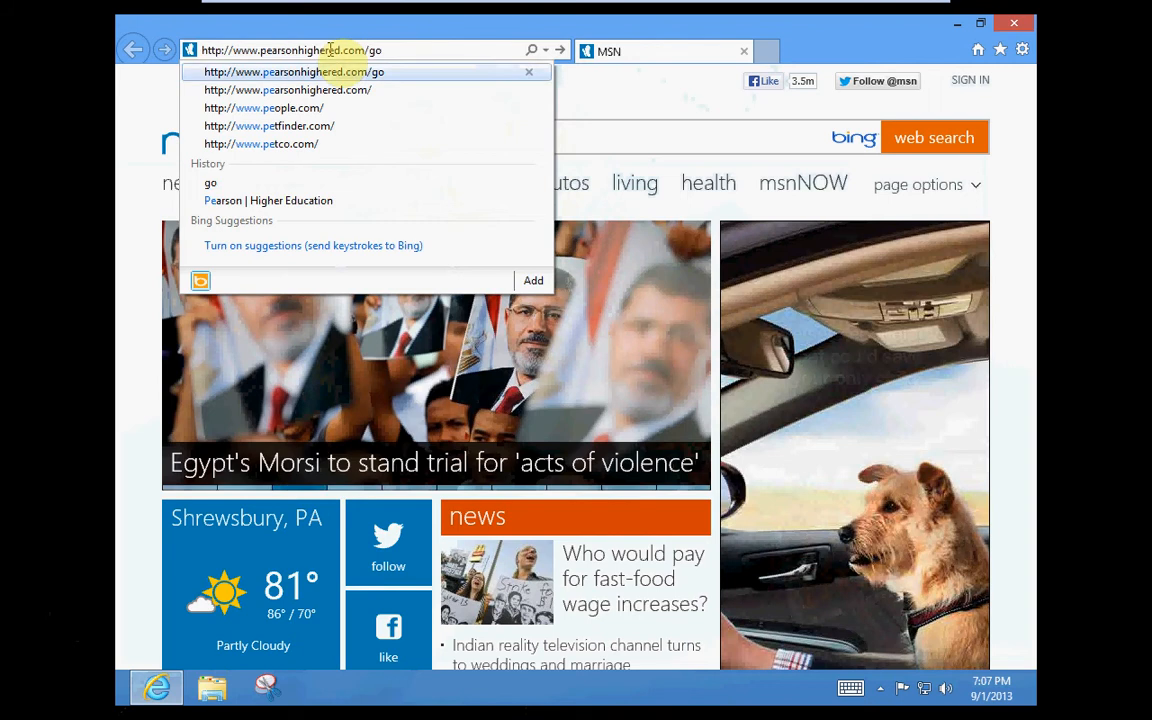
{"action": "key", "text": "Return"}
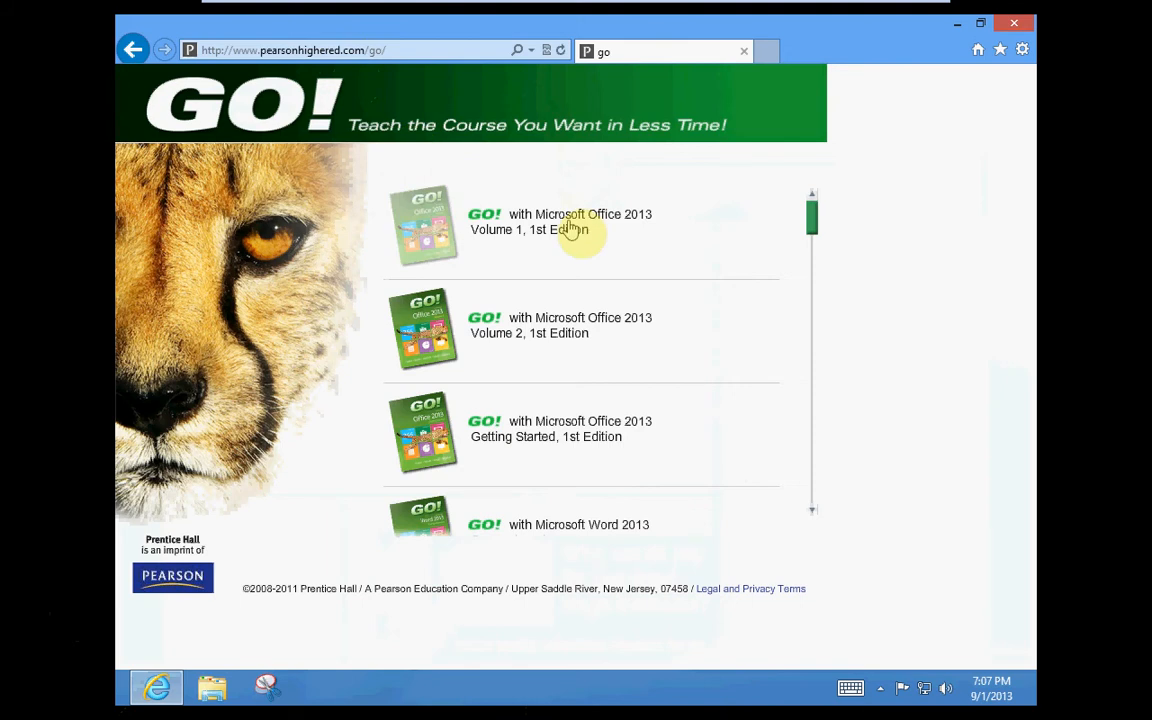
From the Student Data Files of GO! with Microsoft Office 2013 Volume 1, save the Windows 8 Chapter 1 Bell Orchid Files zip to Documents.
{"action": "left_click", "coordinate": [570, 228]}
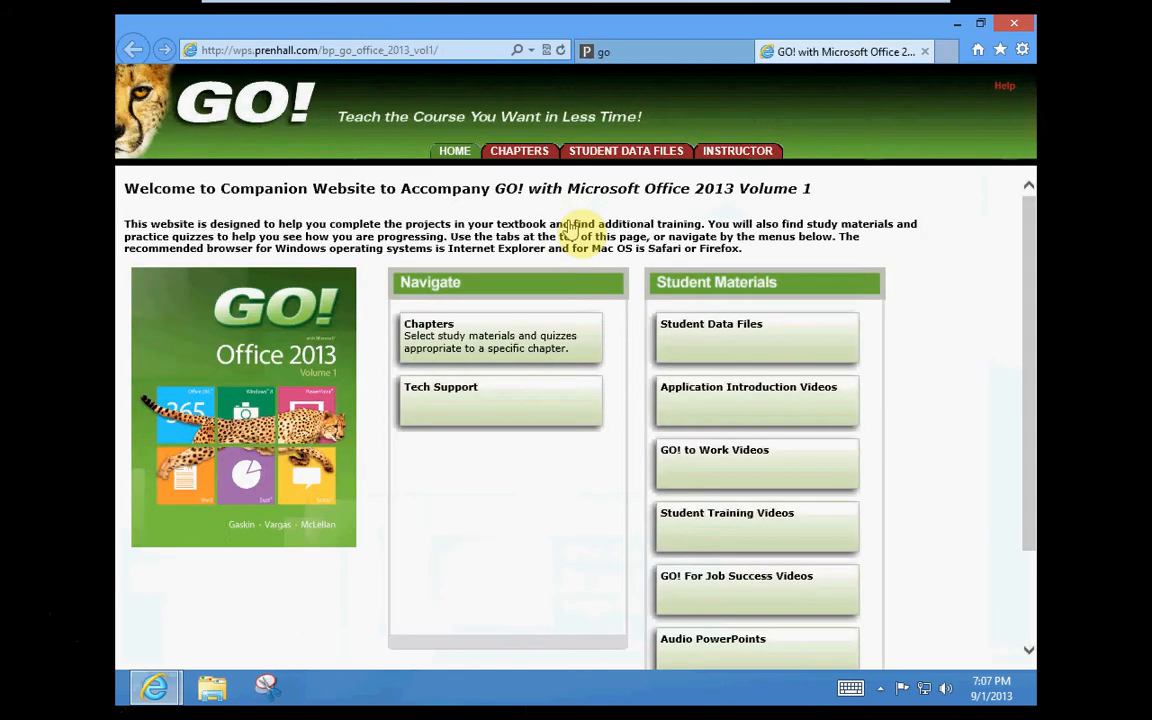
{"action": "left_click", "coordinate": [735, 350]}
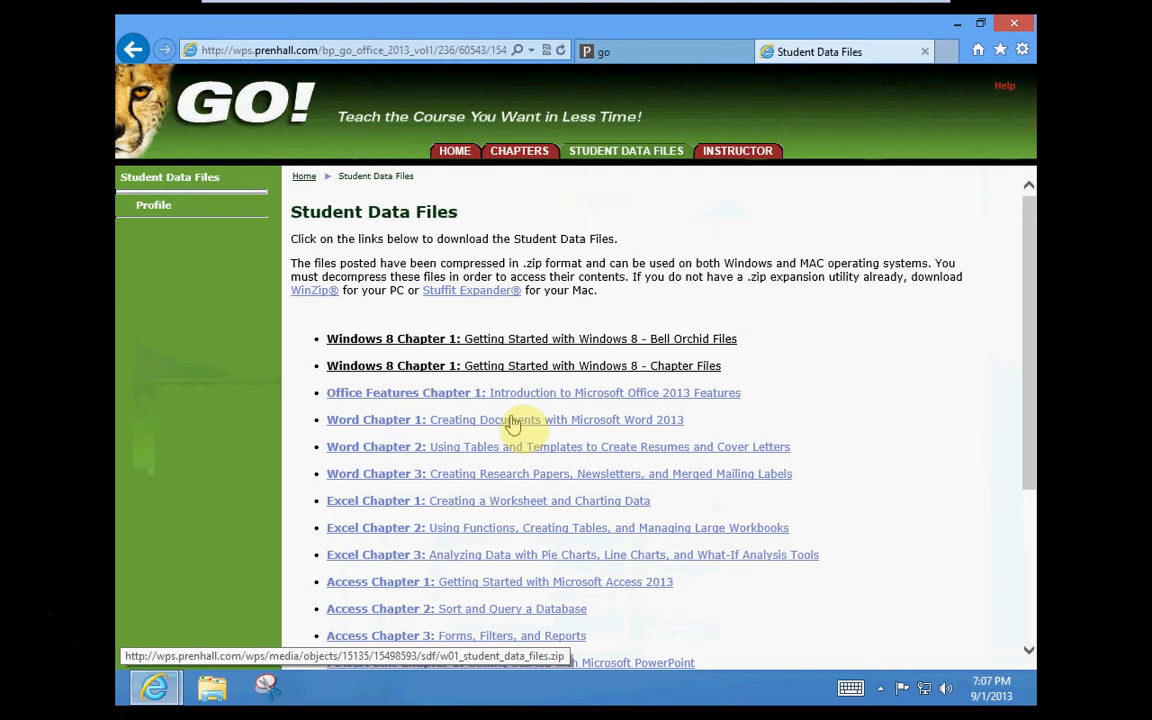
{"action": "left_click", "coordinate": [520, 342]}
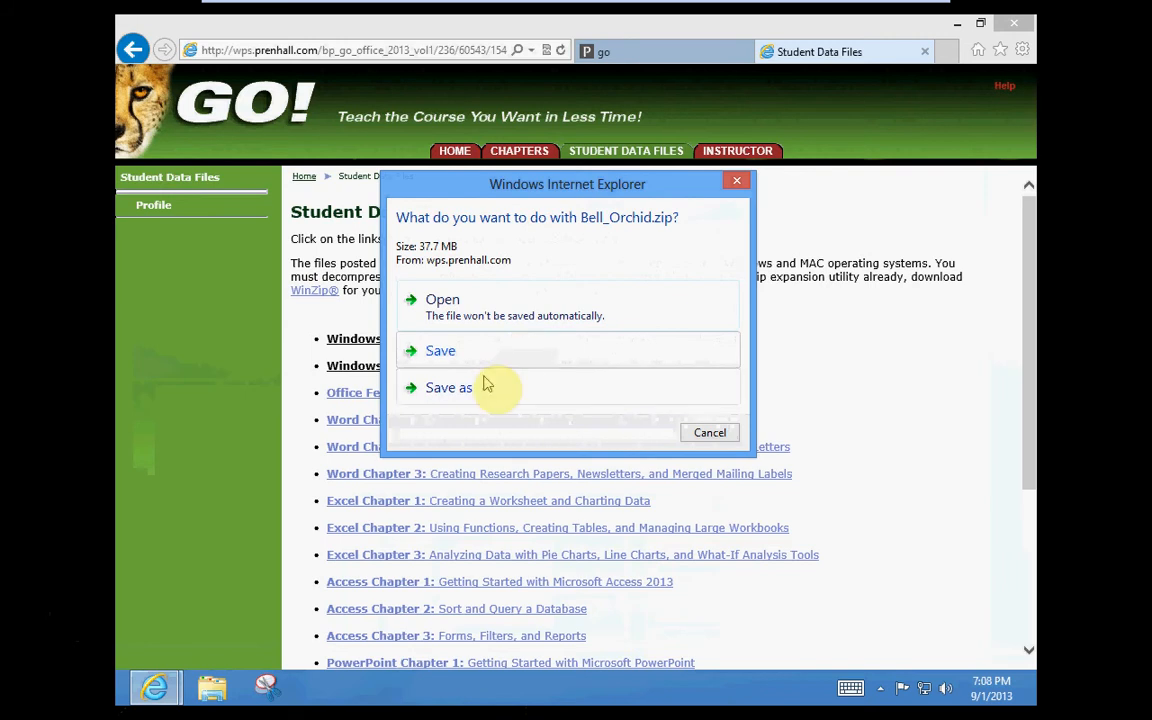
{"action": "left_click", "coordinate": [478, 390]}
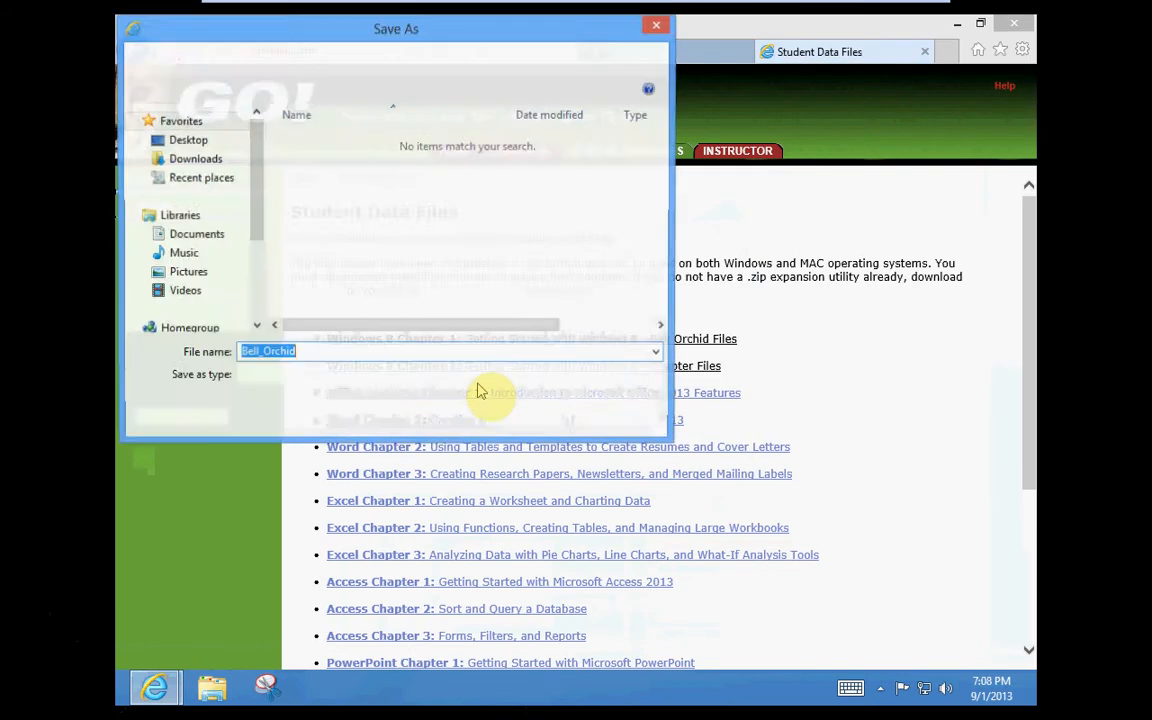
{"action": "left_click", "coordinate": [200, 239]}
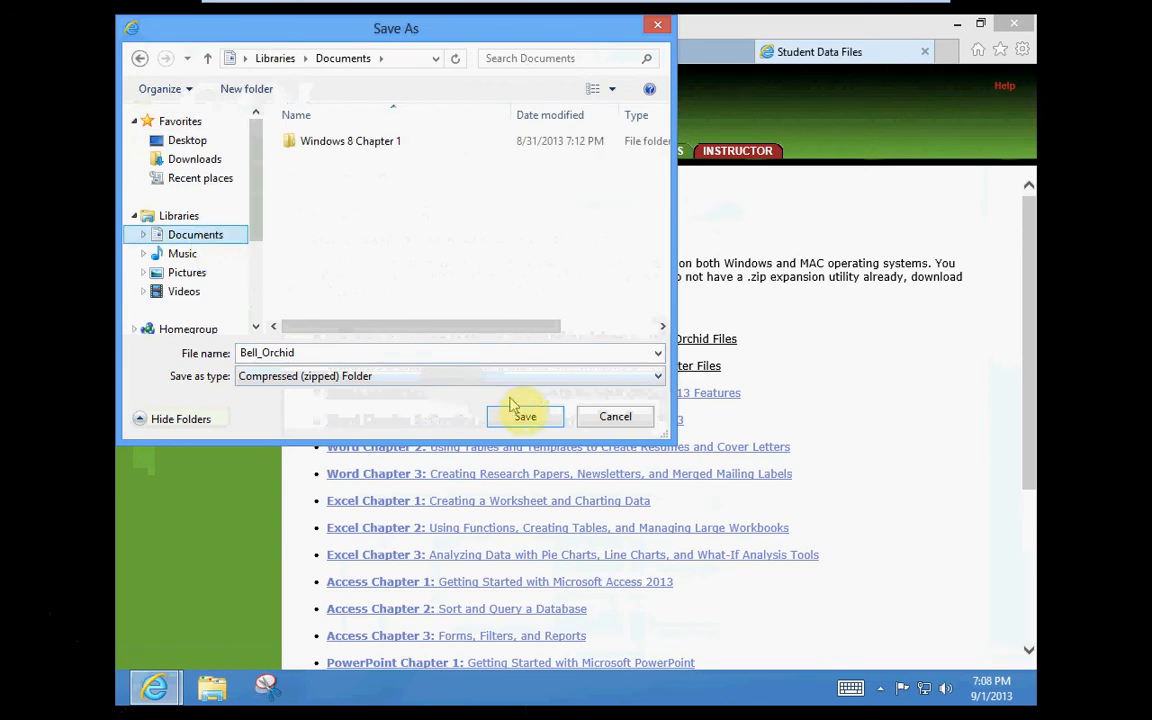
{"action": "left_click", "coordinate": [527, 418]}
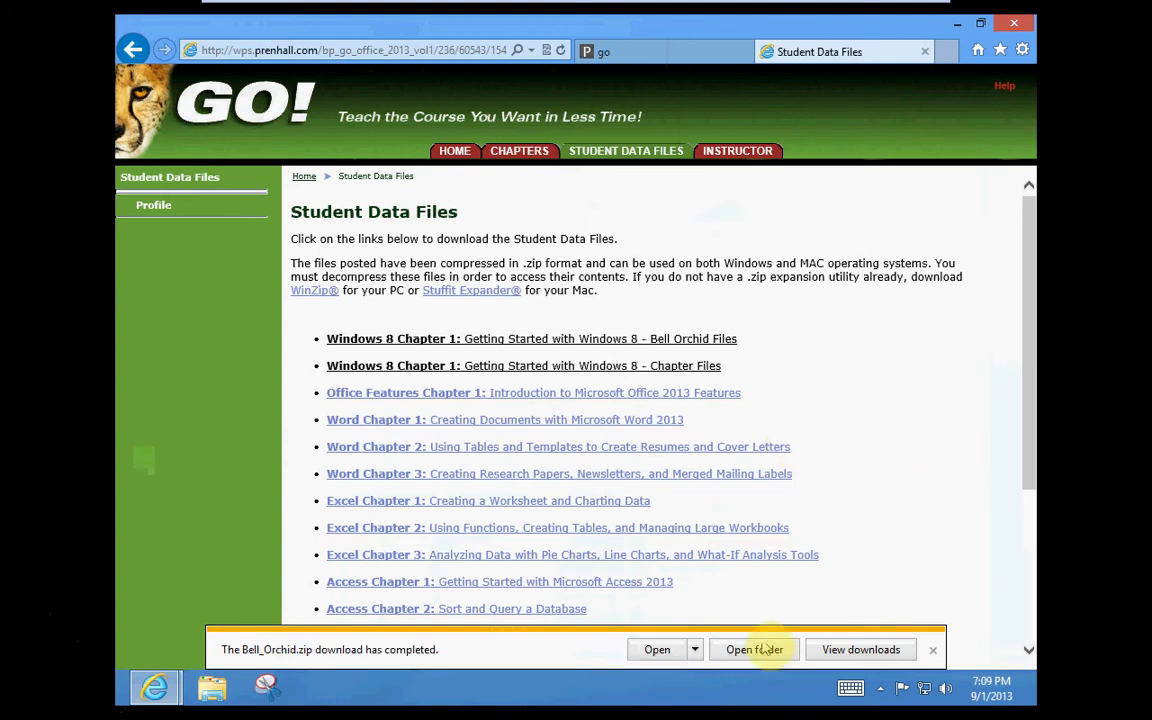
Open the download's folder and extract the Bell_Orchid zip into a Bell_Orchid folder in Documents.
{"action": "left_click", "coordinate": [755, 650]}
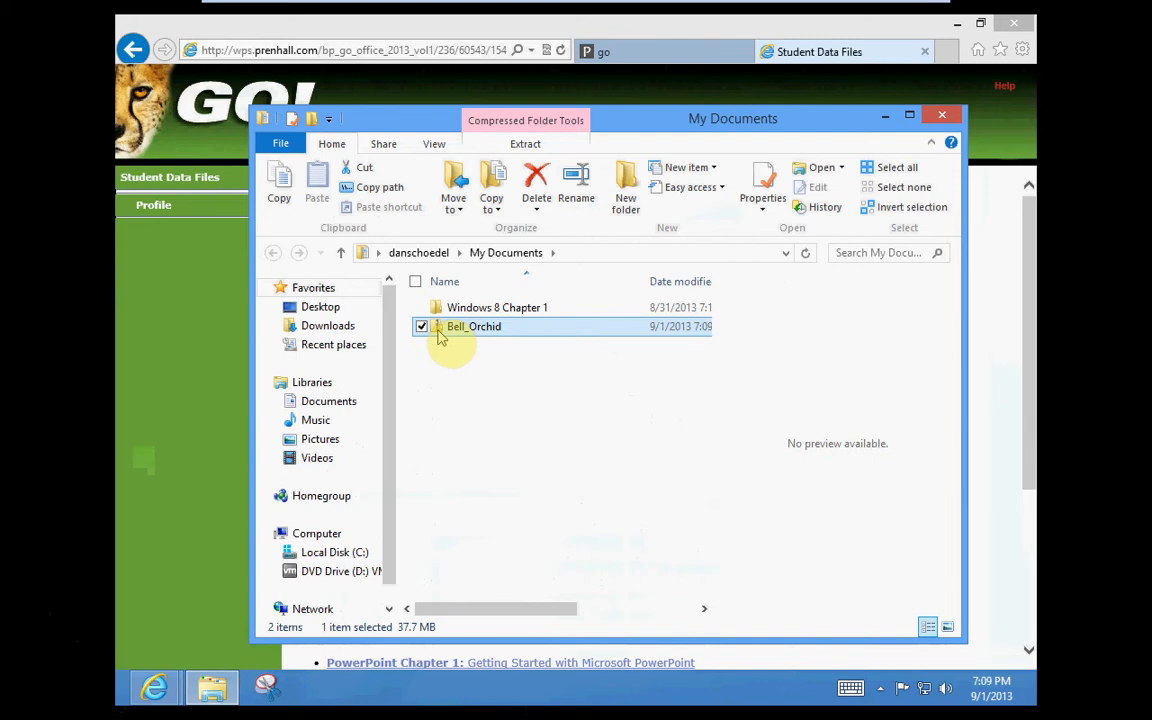
{"action": "right_click", "coordinate": [437, 338]}
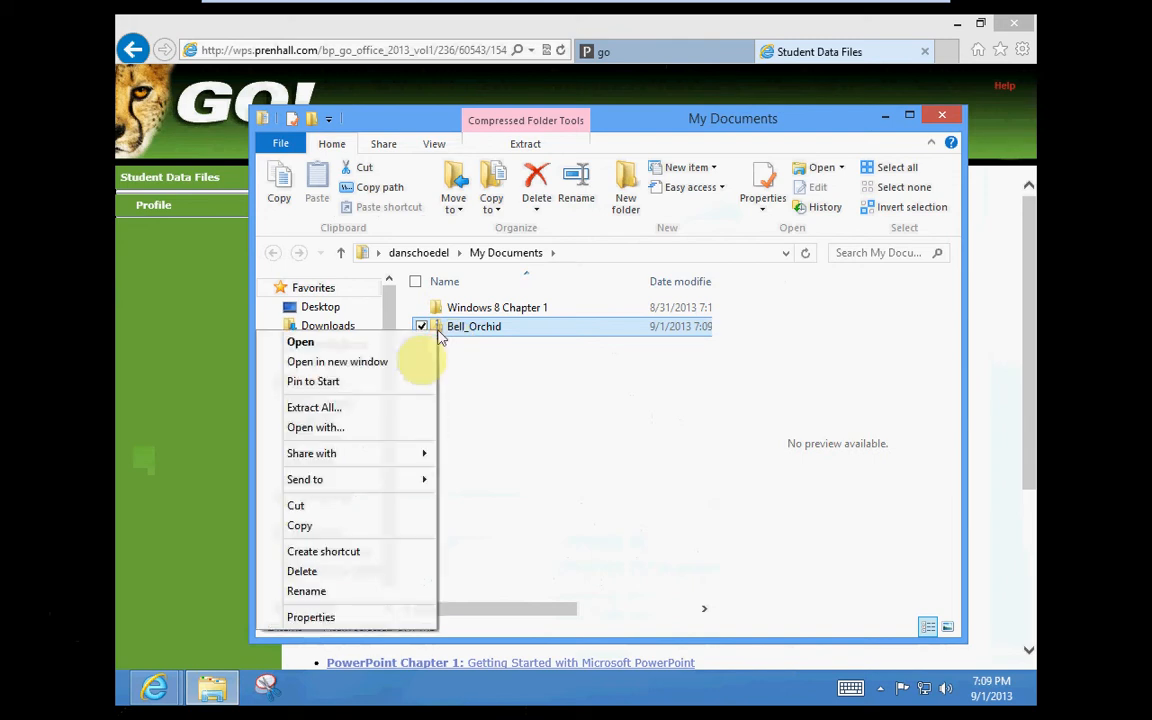
{"action": "left_click", "coordinate": [330, 408]}
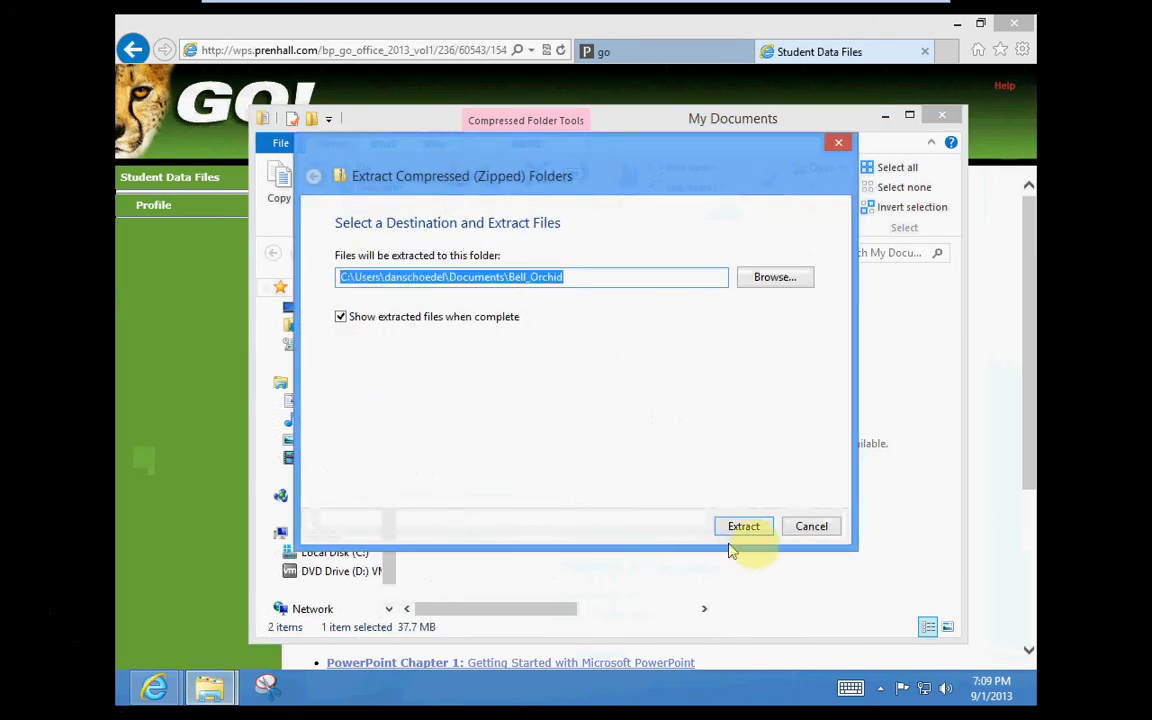
{"action": "left_click", "coordinate": [755, 527]}
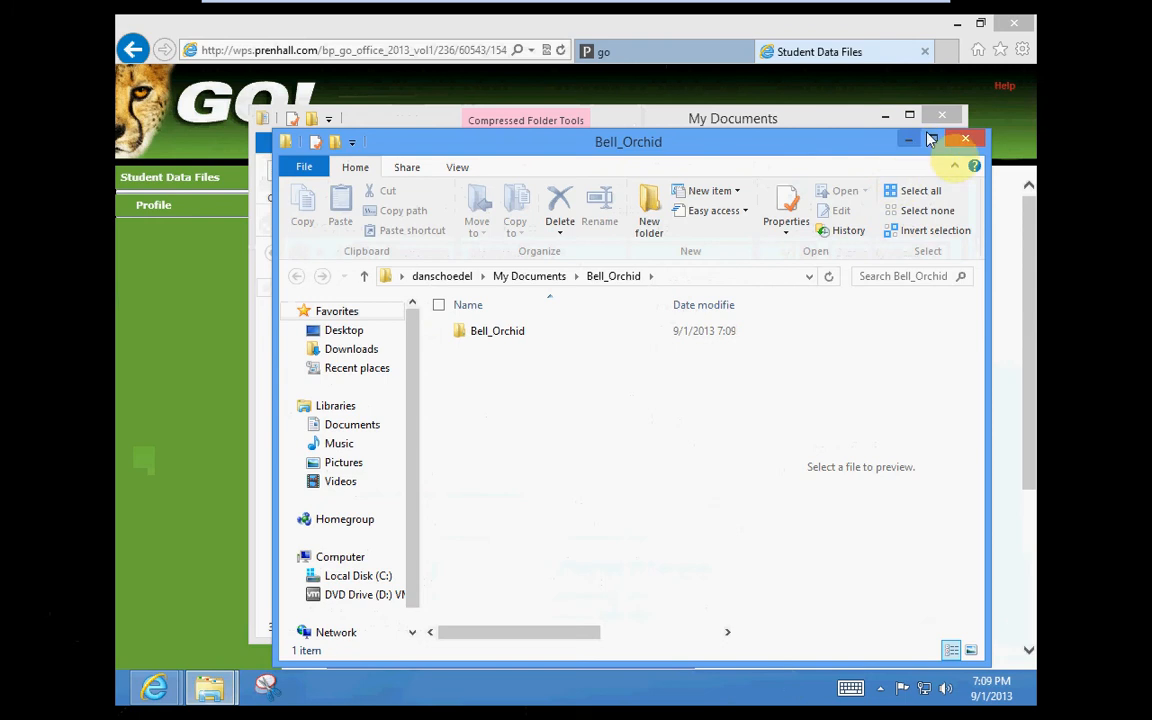
Close both folder windows and the browser with all its tabs.
{"action": "left_click", "coordinate": [964, 139]}
{"action": "left_click", "coordinate": [942, 115]}
{"action": "left_click", "coordinate": [1014, 23]}
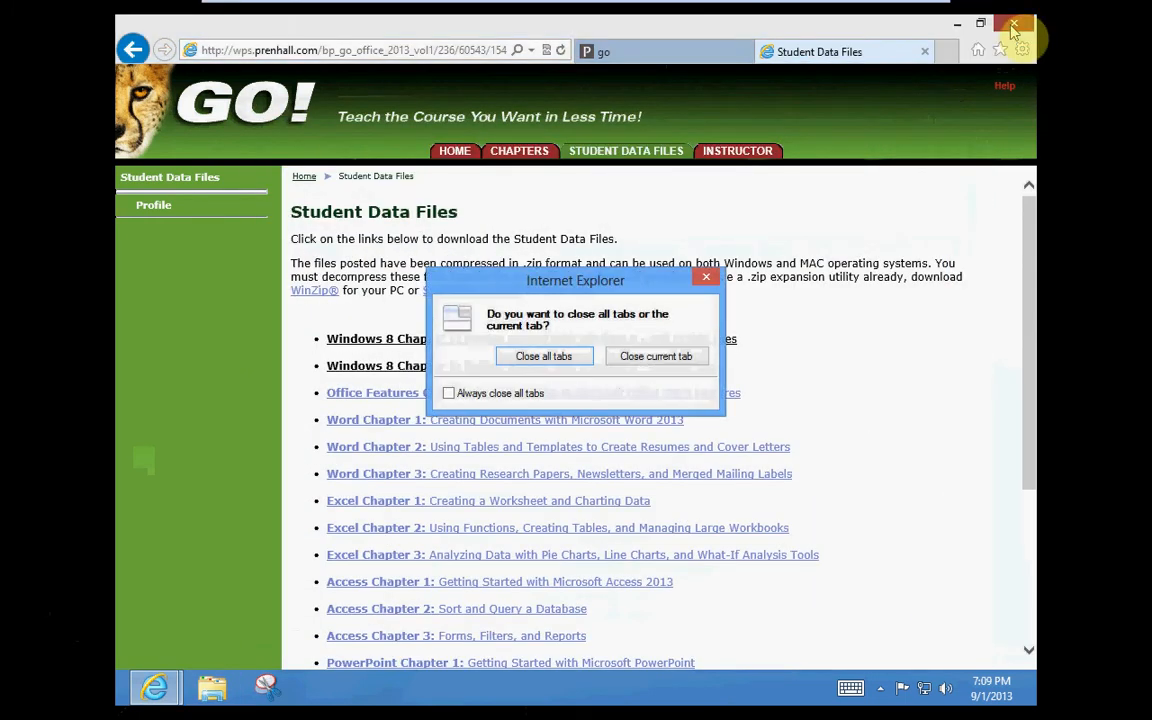
{"action": "left_click", "coordinate": [565, 366]}
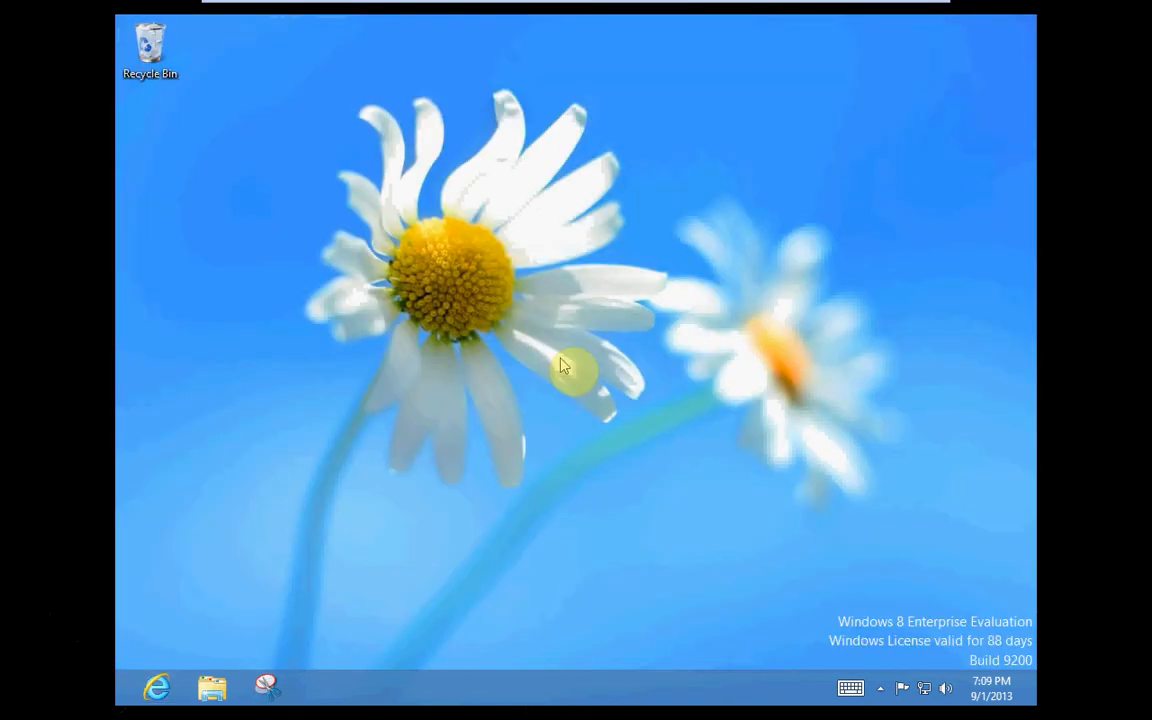
In a maximized File Explorer window, go to Documents, Bell_Orchid, the inner Bell_Orchid folder, and its Orlando folder.
{"action": "left_click", "coordinate": [211, 690]}
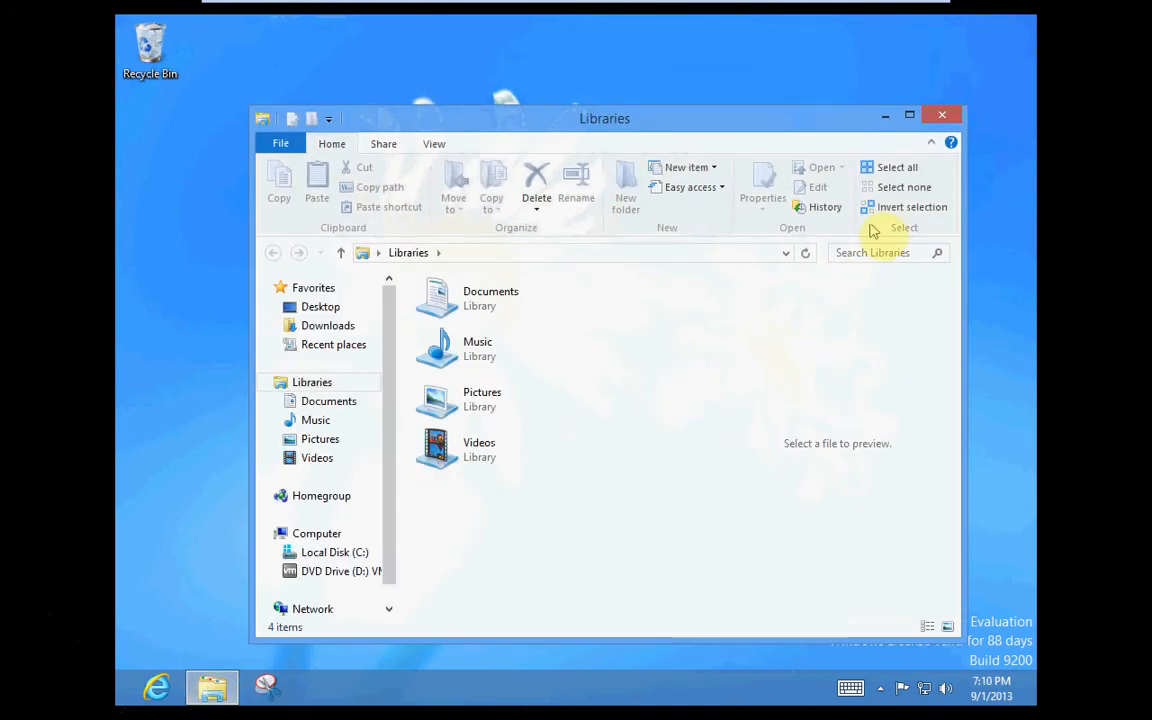
{"action": "left_click", "coordinate": [910, 117]}
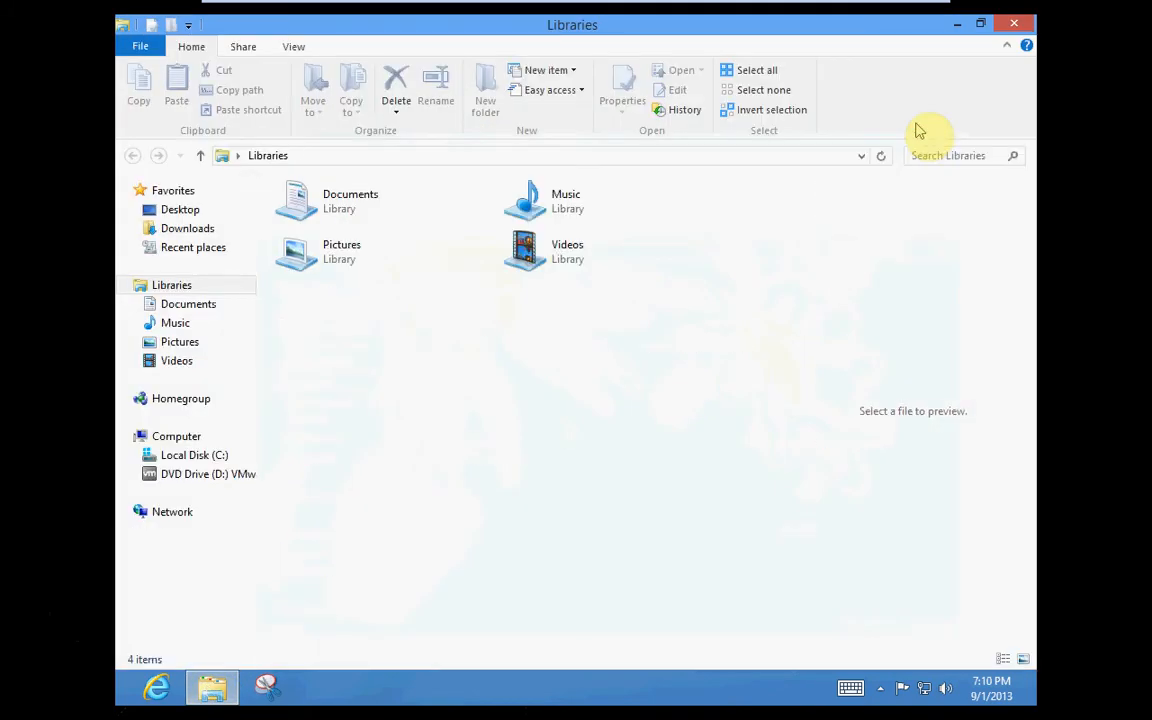
{"action": "double_click", "coordinate": [376, 195]}
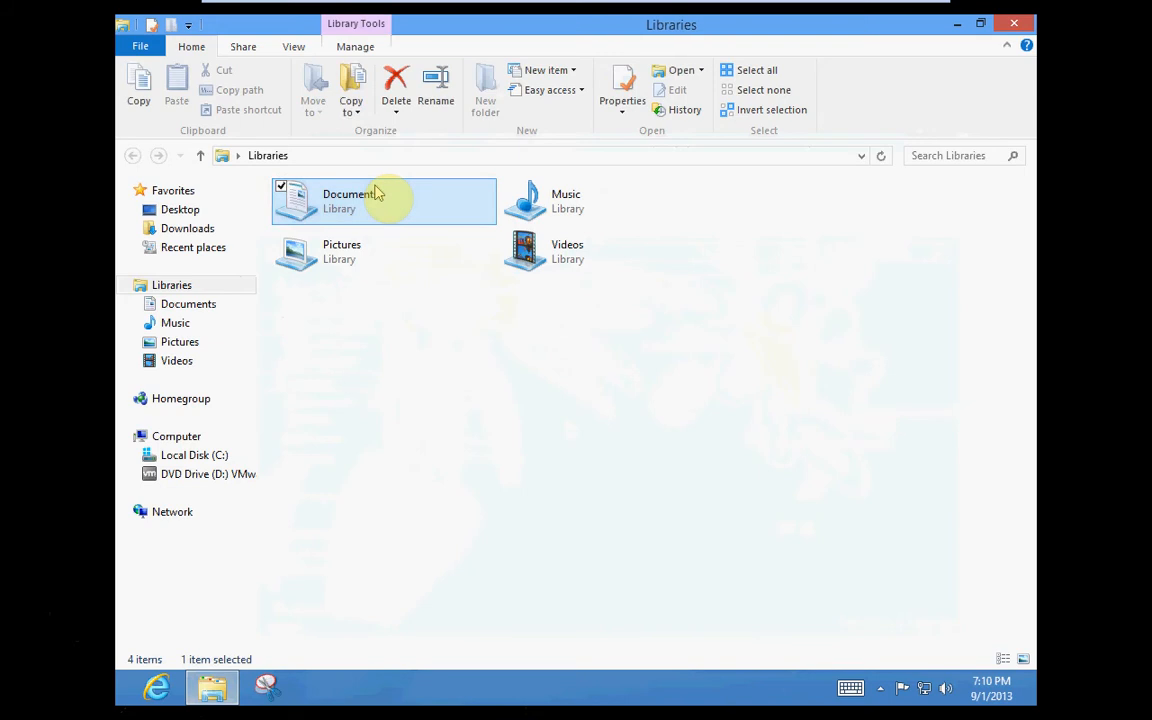
{"action": "double_click", "coordinate": [336, 212]}
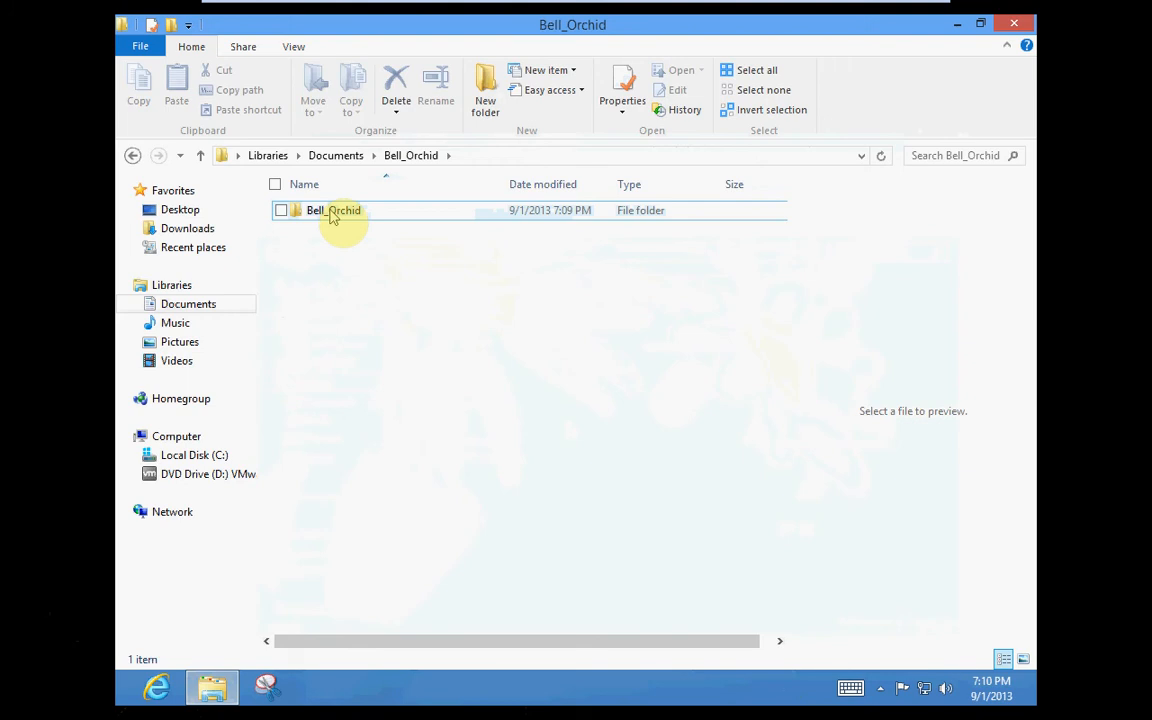
{"action": "left_click", "coordinate": [333, 218]}
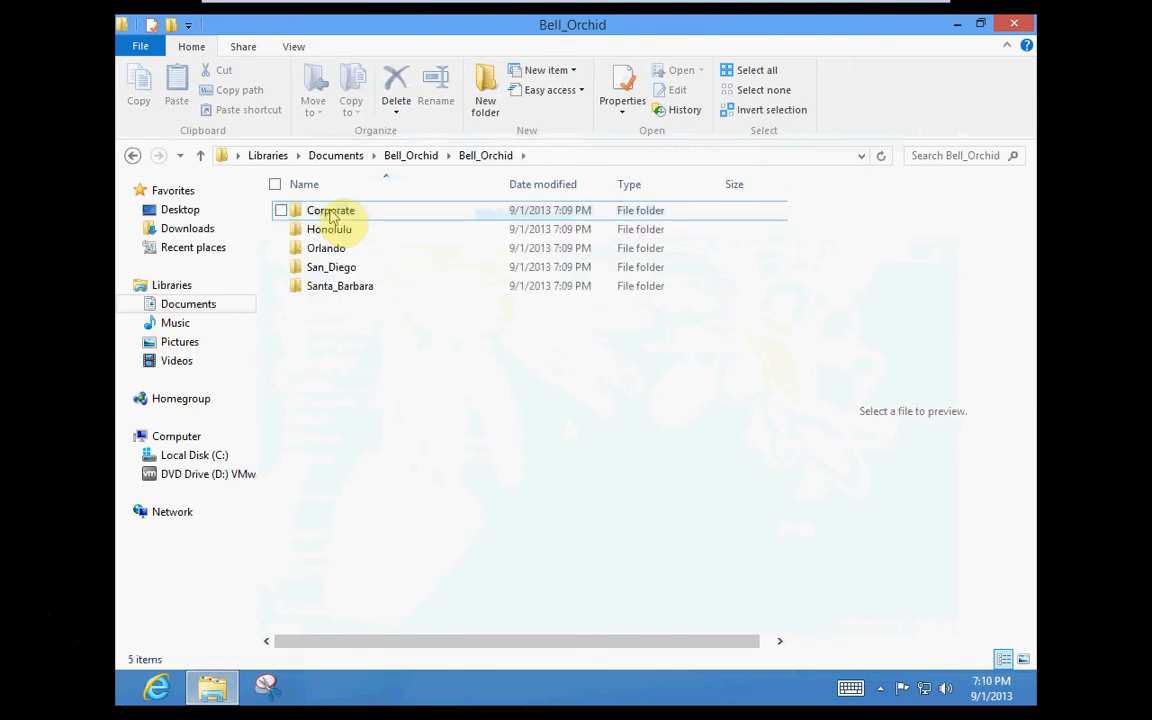
{"action": "double_click", "coordinate": [330, 252]}
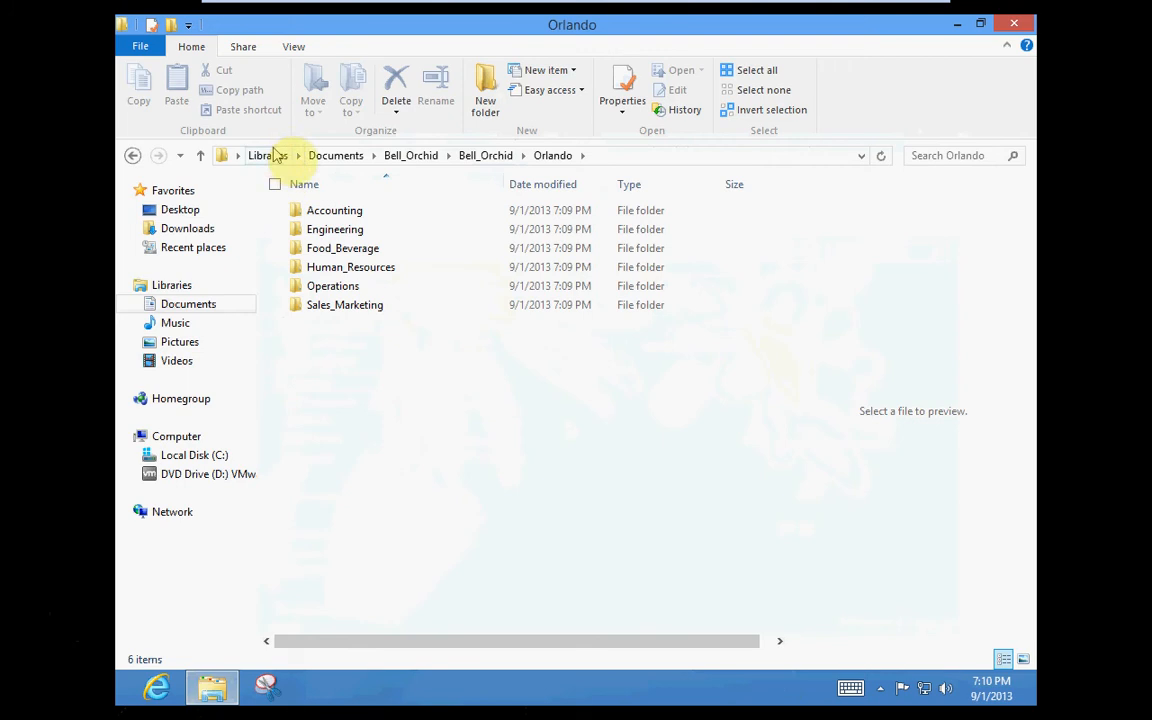
Return to the Documents library through the folder path and reopen Orlando inside the nested Bell_Orchid folders.
{"action": "left_click", "coordinate": [356, 156]}
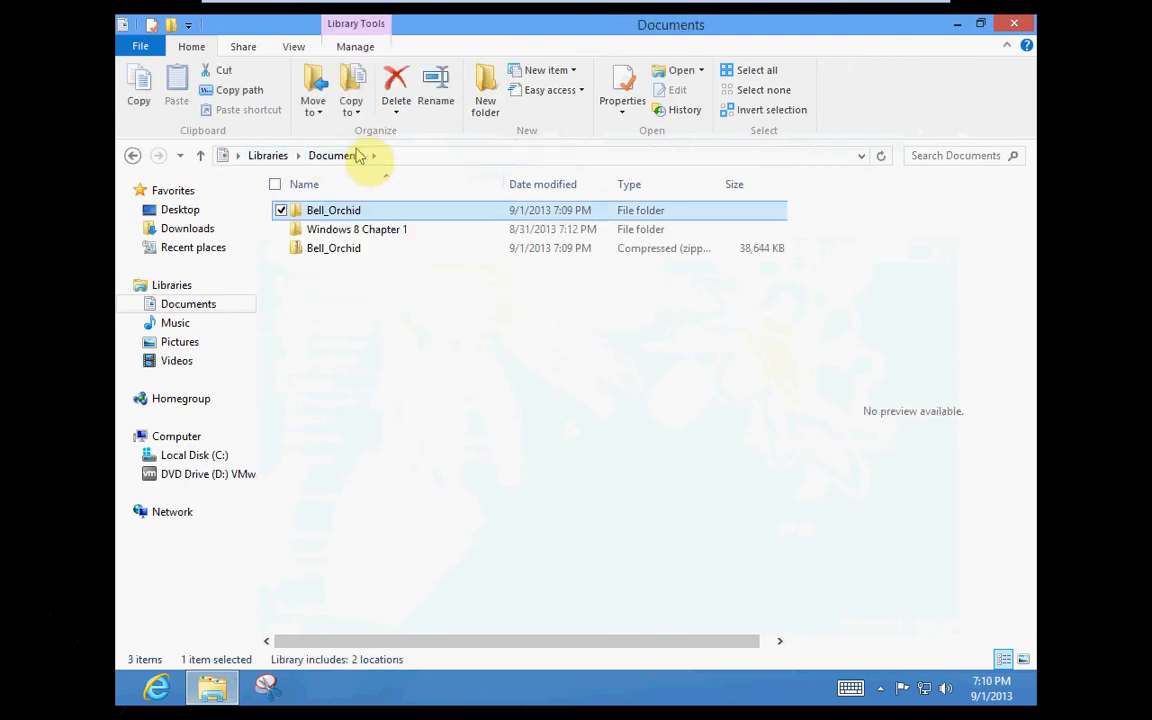
{"action": "double_click", "coordinate": [334, 212]}
{"action": "double_click", "coordinate": [335, 220]}
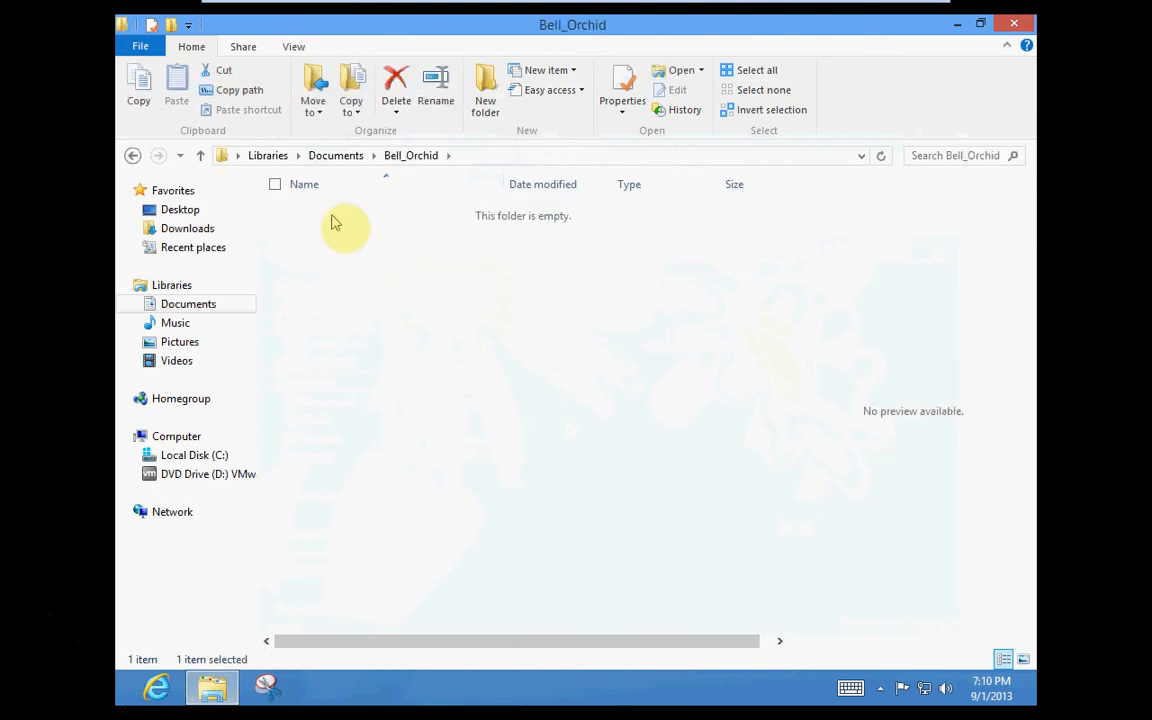
{"action": "double_click", "coordinate": [324, 252]}
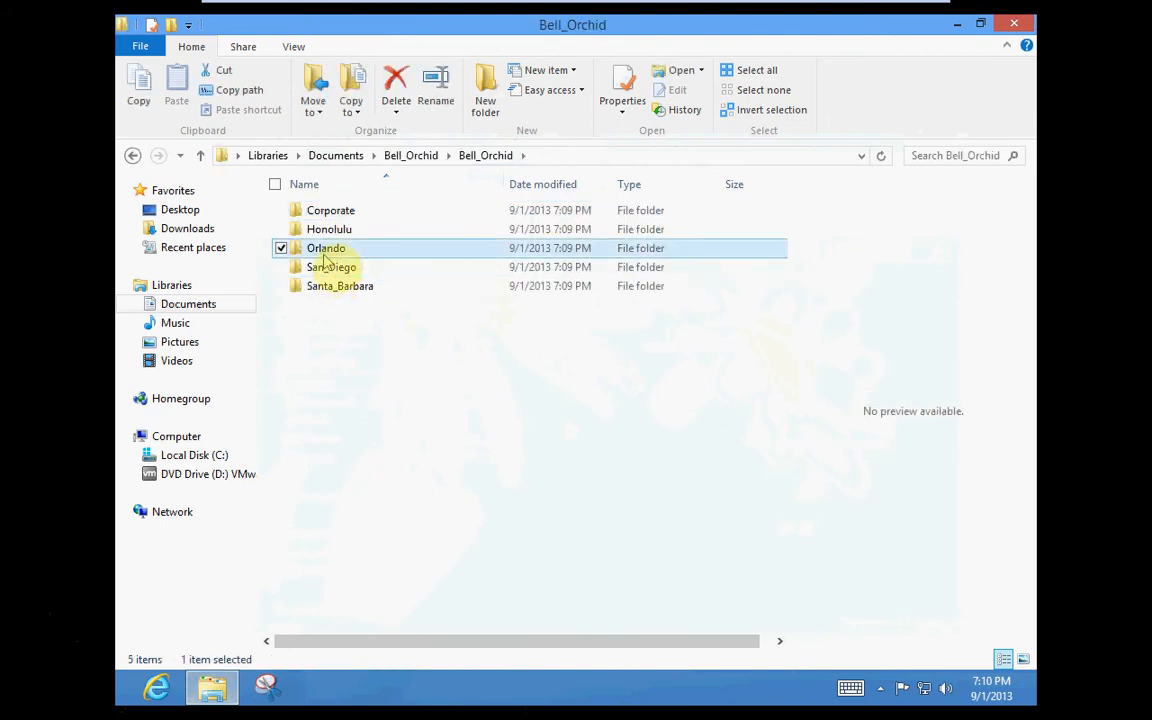
{"action": "double_click", "coordinate": [335, 230]}
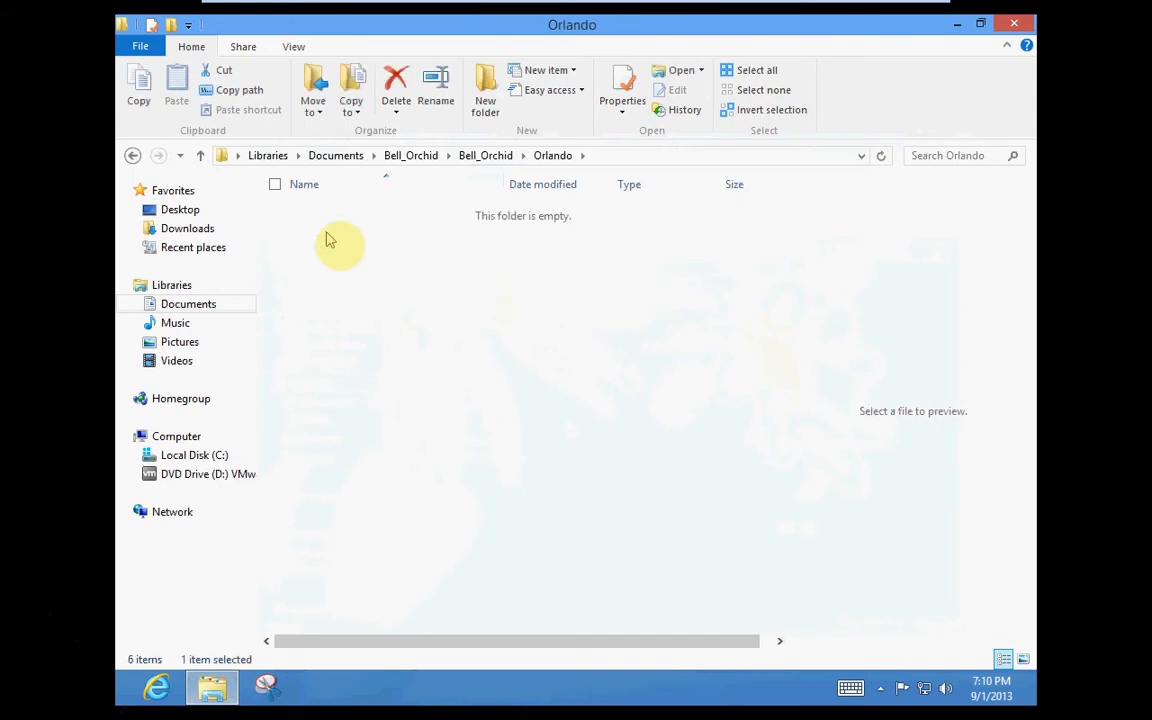
Go back to the outer Bell_Orchid folder through the folder path and reopen the Orlando folder from there.
{"action": "left_click", "coordinate": [396, 160]}
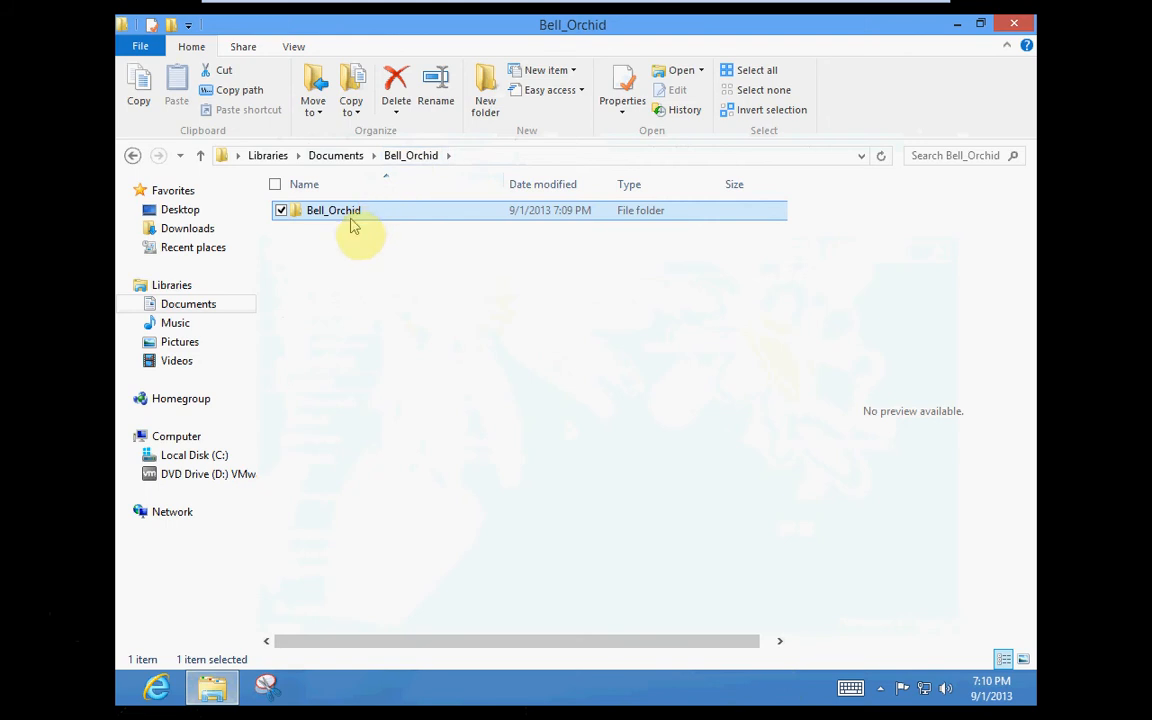
{"action": "double_click", "coordinate": [345, 216]}
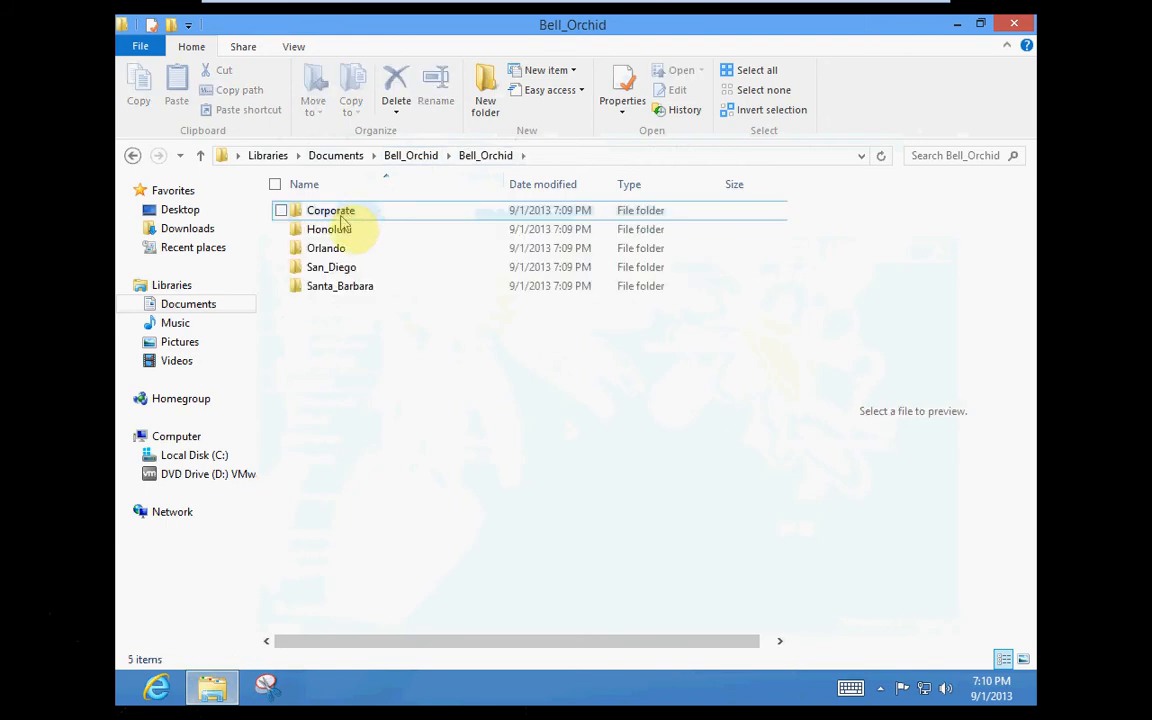
{"action": "double_click", "coordinate": [330, 250]}
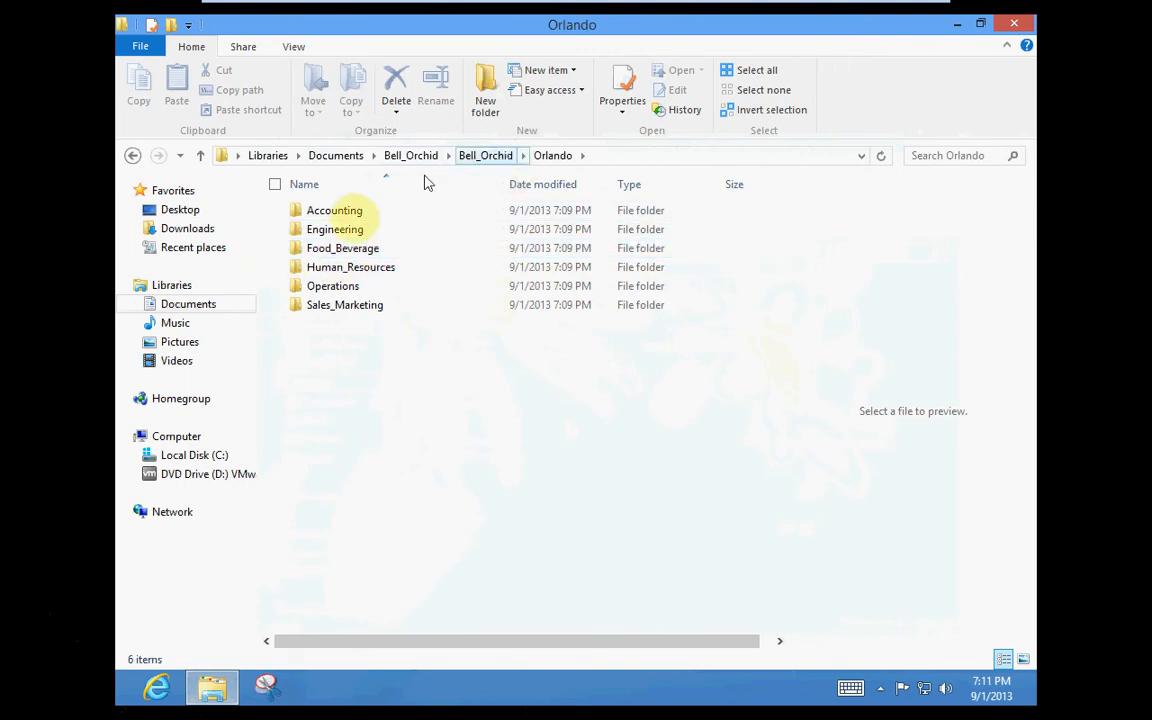
Expand Documents, My Documents and the outer Bell_Orchid folder in the folder tree.
{"action": "left_click", "coordinate": [136, 304]}
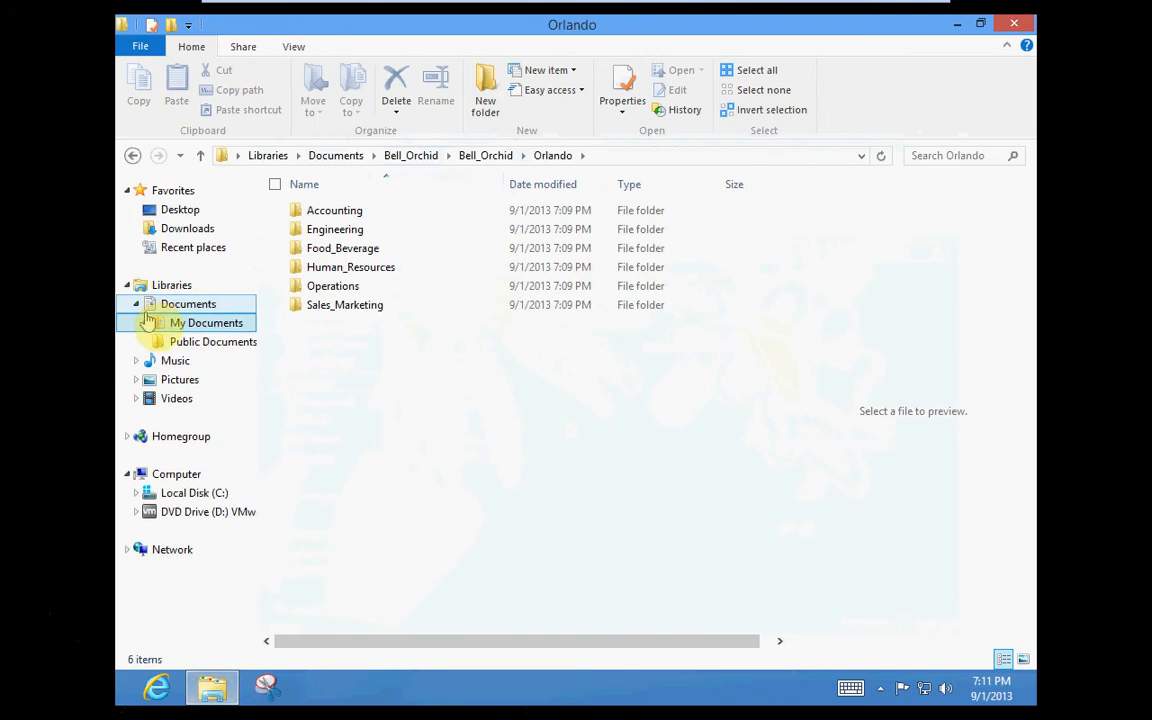
{"action": "left_click", "coordinate": [147, 323]}
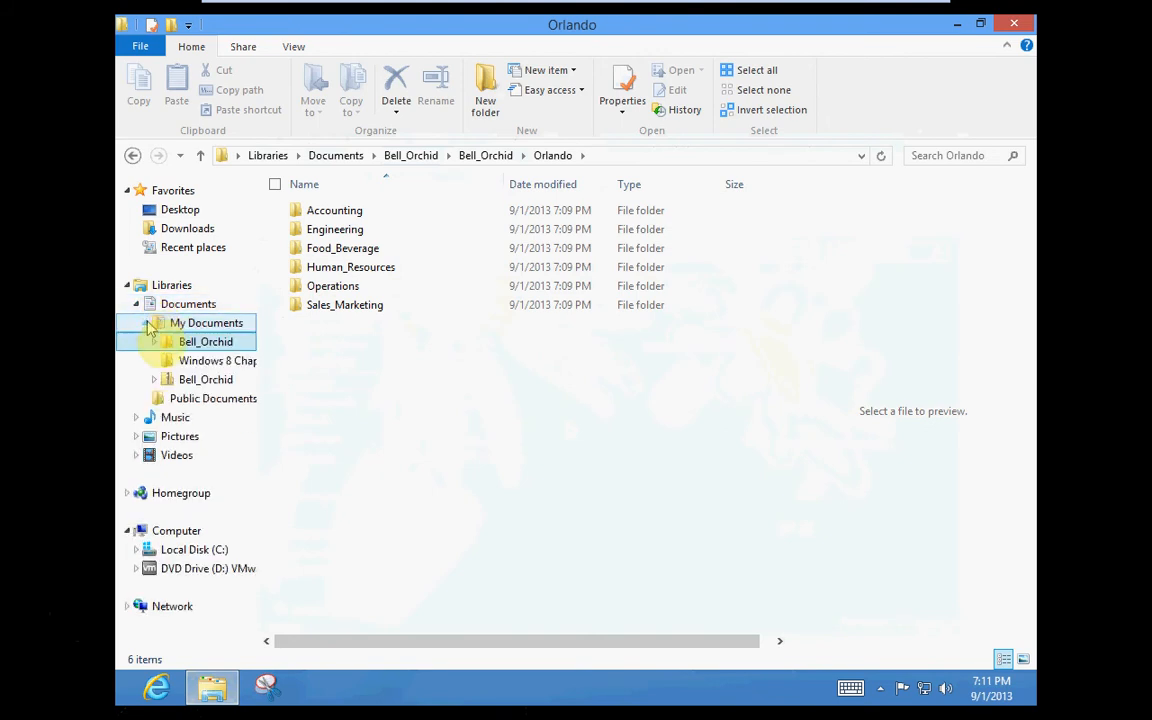
{"action": "left_click", "coordinate": [155, 342]}
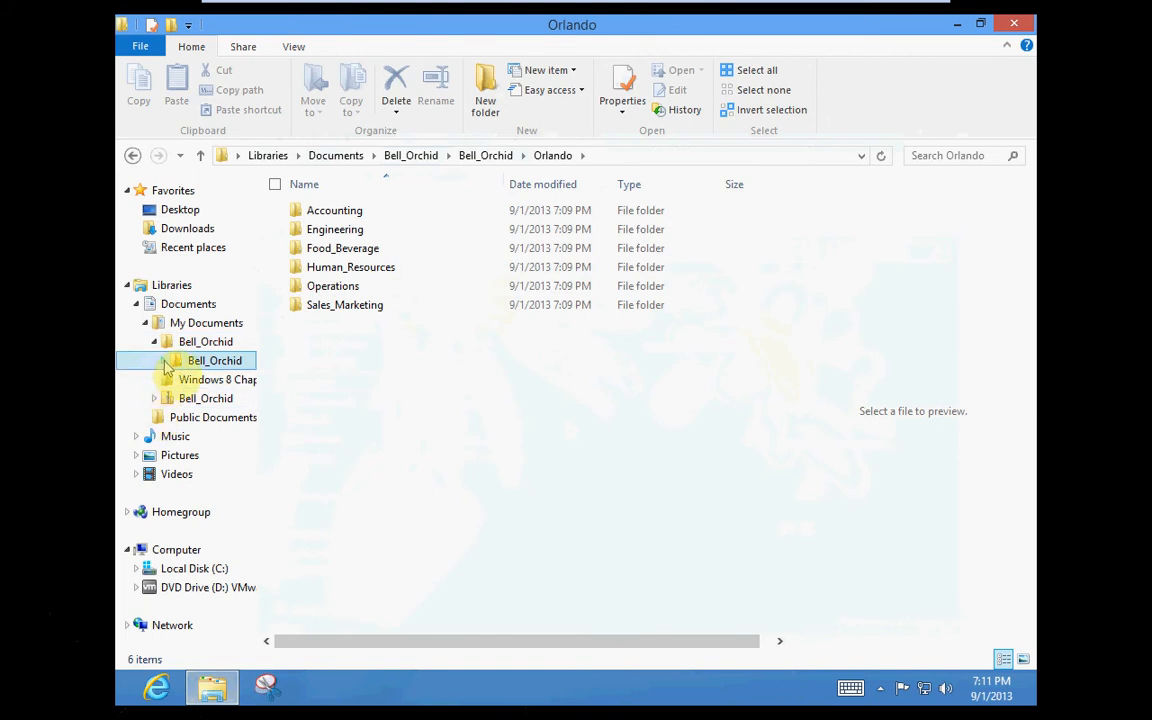
{"action": "mouse_move", "coordinate": [488, 20]}
{"action": "left_click", "coordinate": [881, 8]}
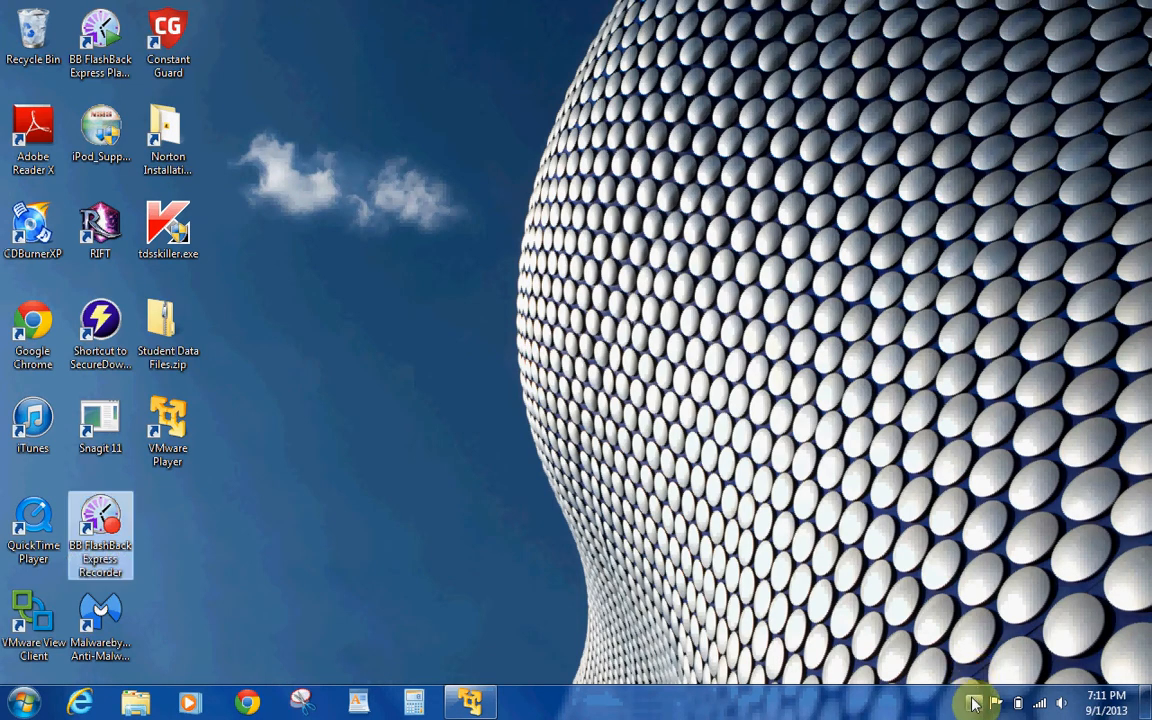
{"action": "left_click", "coordinate": [974, 702]}
{"action": "right_click", "coordinate": [944, 612]}
{"action": "left_click", "coordinate": [957, 353]}
{"action": "left_click", "coordinate": [475, 703]}
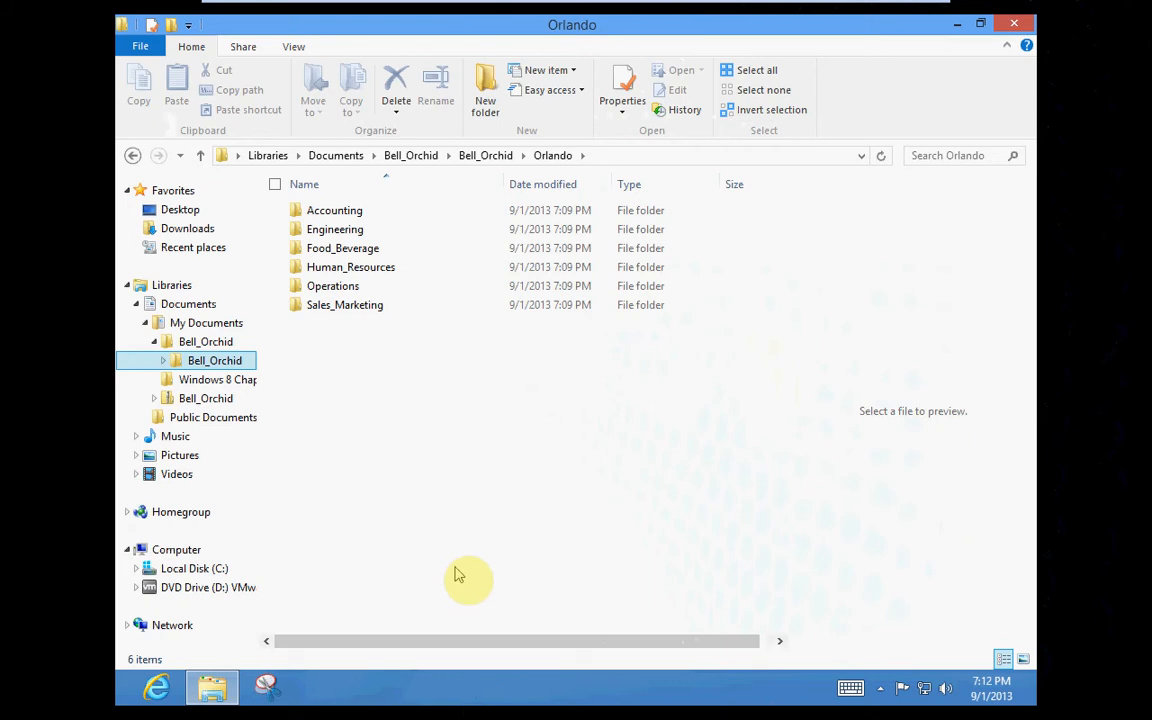
Expand the inner Bell_Orchid folder in the folder tree and open Orlando's Sales_Marketing folder.
{"action": "left_click", "coordinate": [164, 361]}
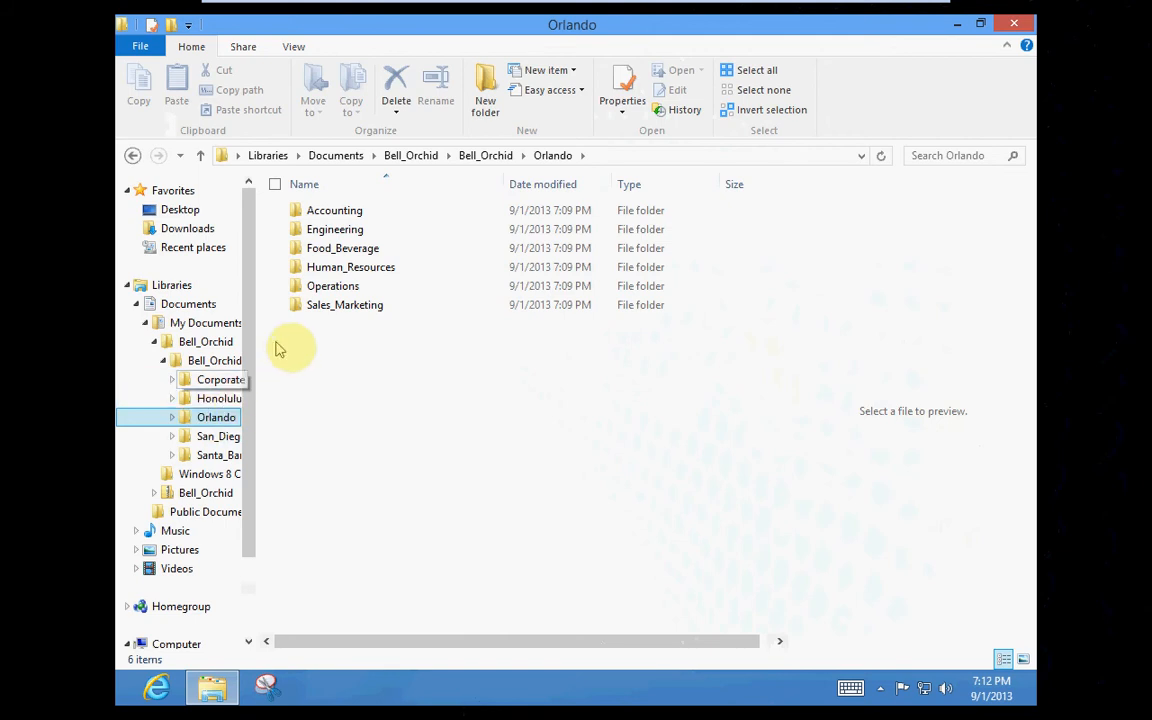
{"action": "left_click", "coordinate": [296, 316]}
{"action": "double_click", "coordinate": [325, 314]}
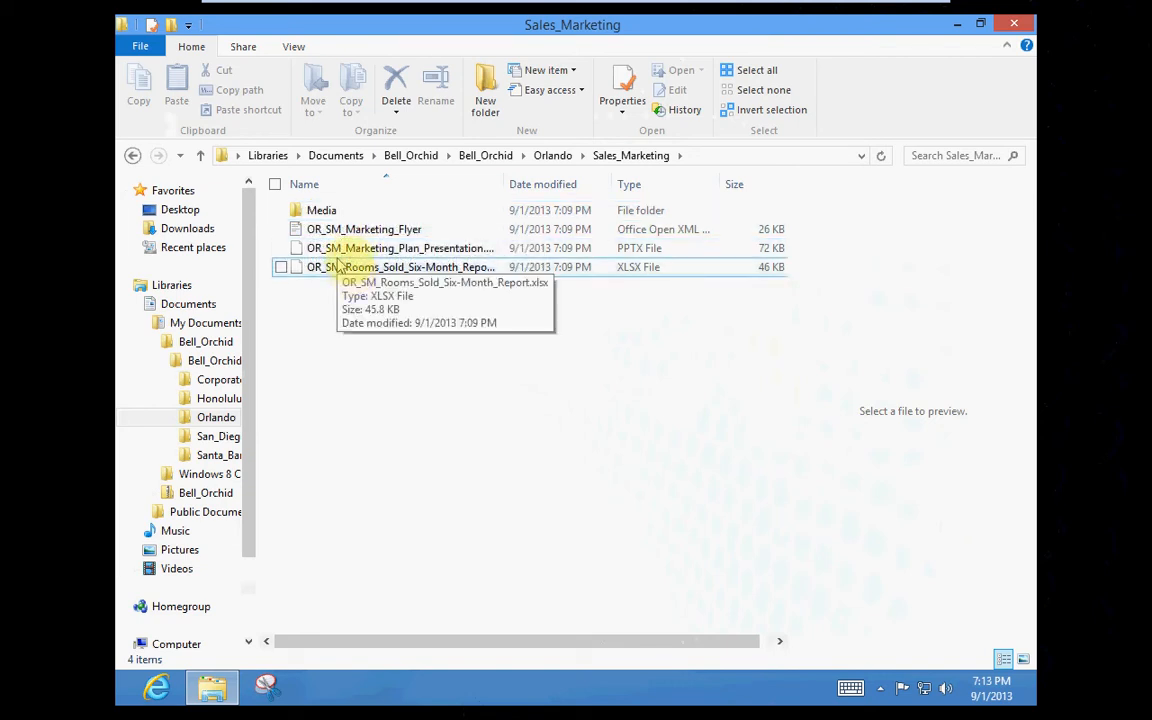
Try to open the OR_SM_Marketing_Plan_Presentation.pptx file, then dismiss the app choice.
{"action": "left_click", "coordinate": [338, 249]}
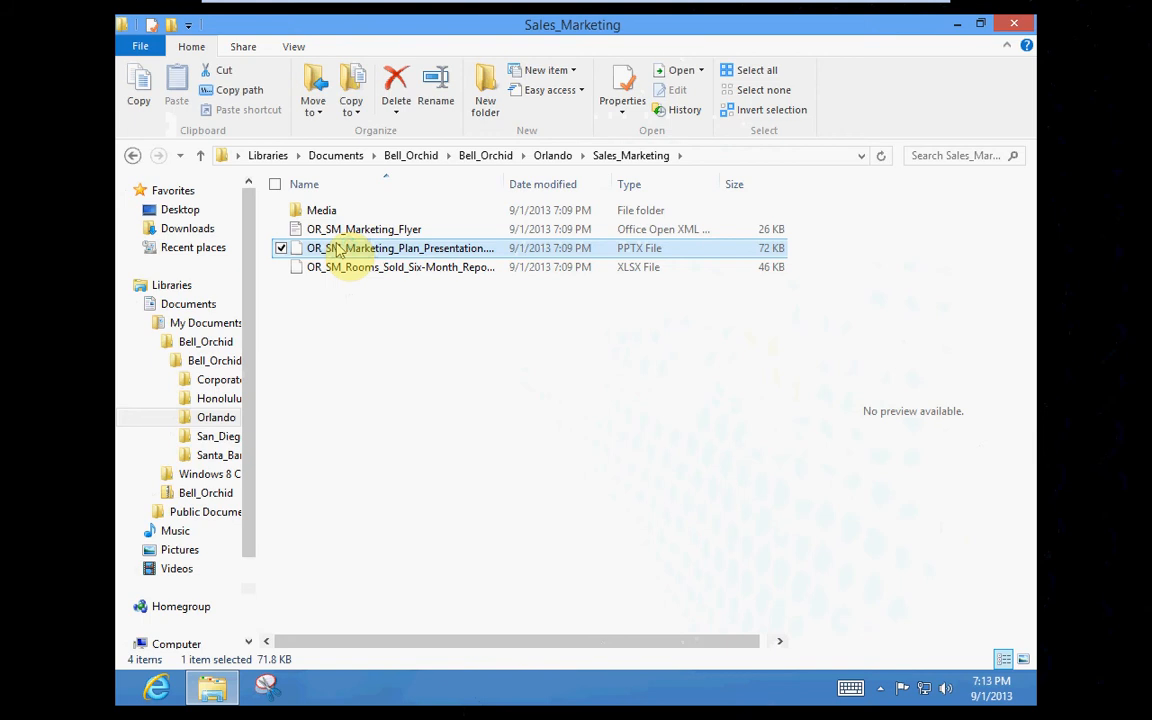
{"action": "double_click", "coordinate": [338, 249]}
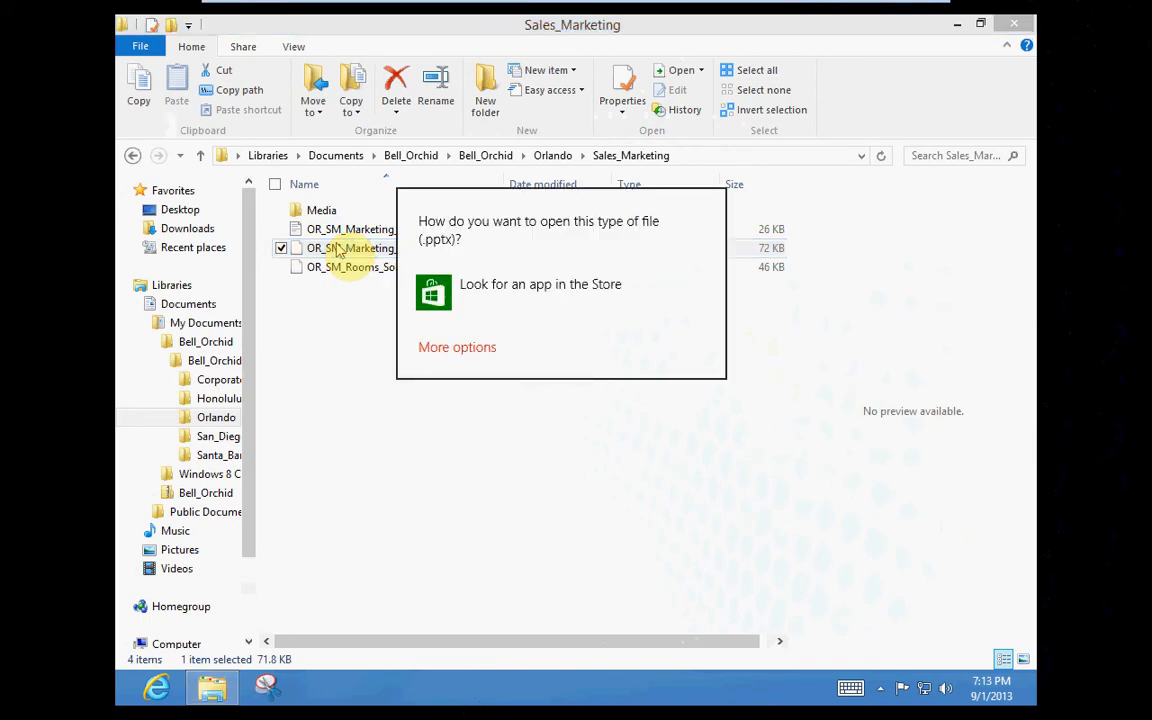
{"action": "left_click", "coordinate": [341, 427]}
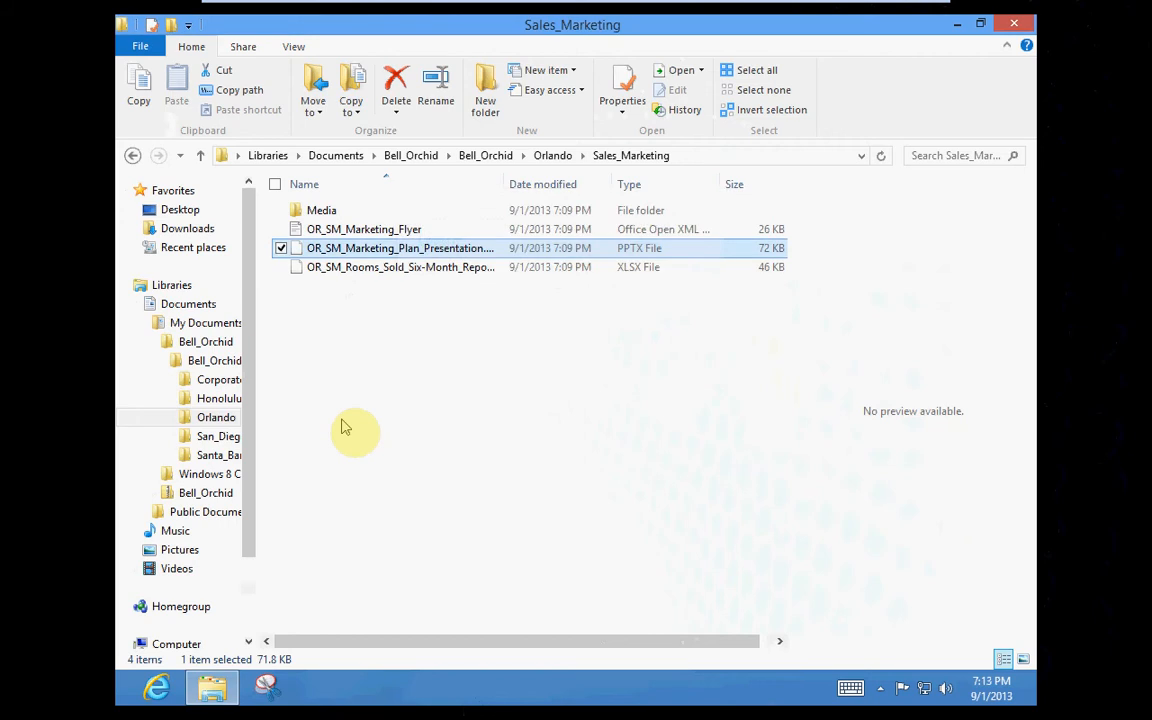
Show the details pane, switch back to the preview pane, and close the File Explorer window.
{"action": "left_click", "coordinate": [293, 50]}
{"action": "left_click", "coordinate": [316, 312]}
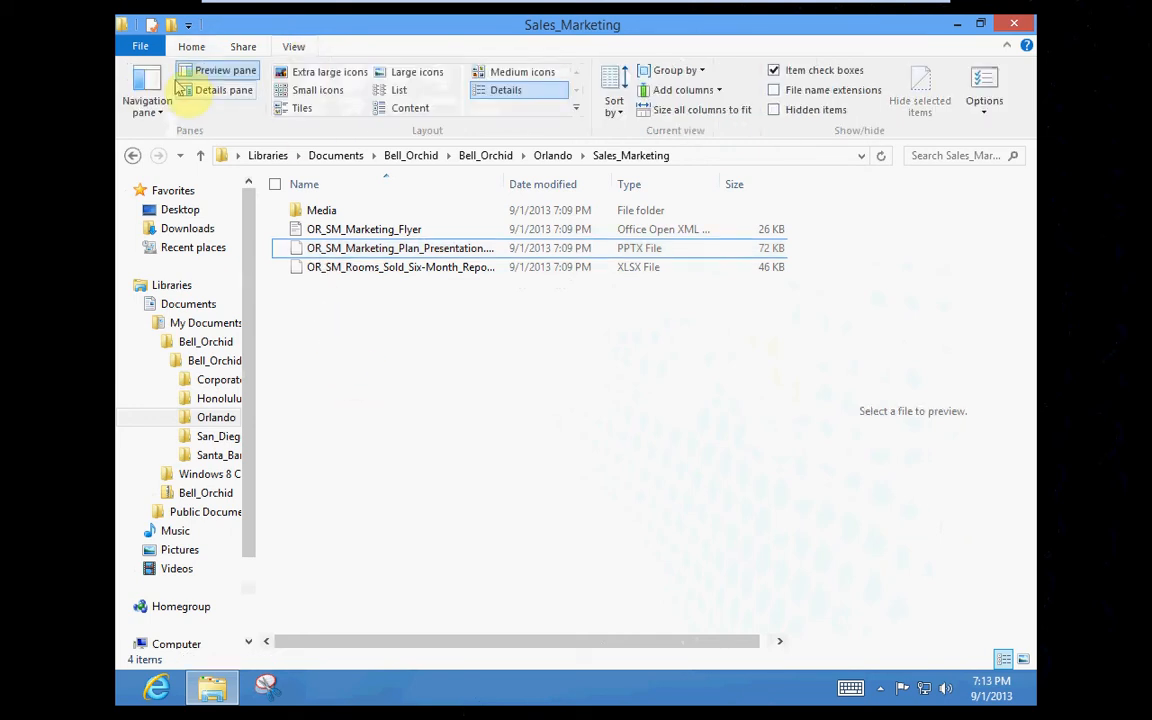
{"action": "left_click", "coordinate": [218, 90]}
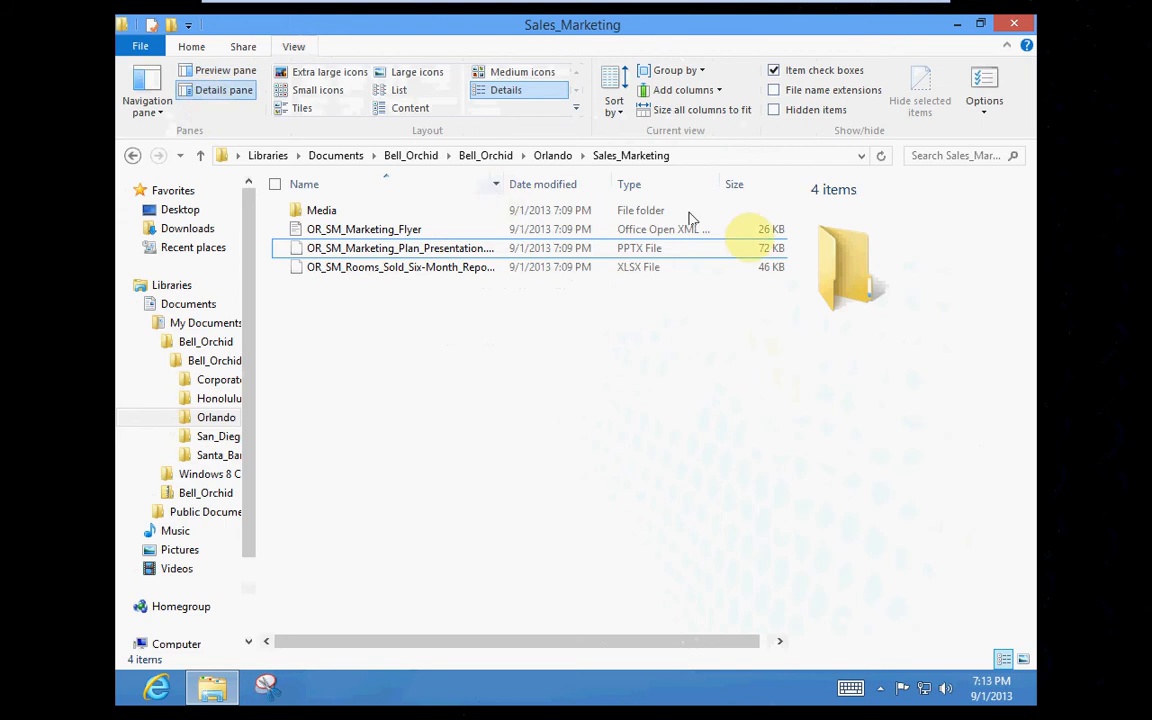
{"action": "left_click", "coordinate": [200, 70]}
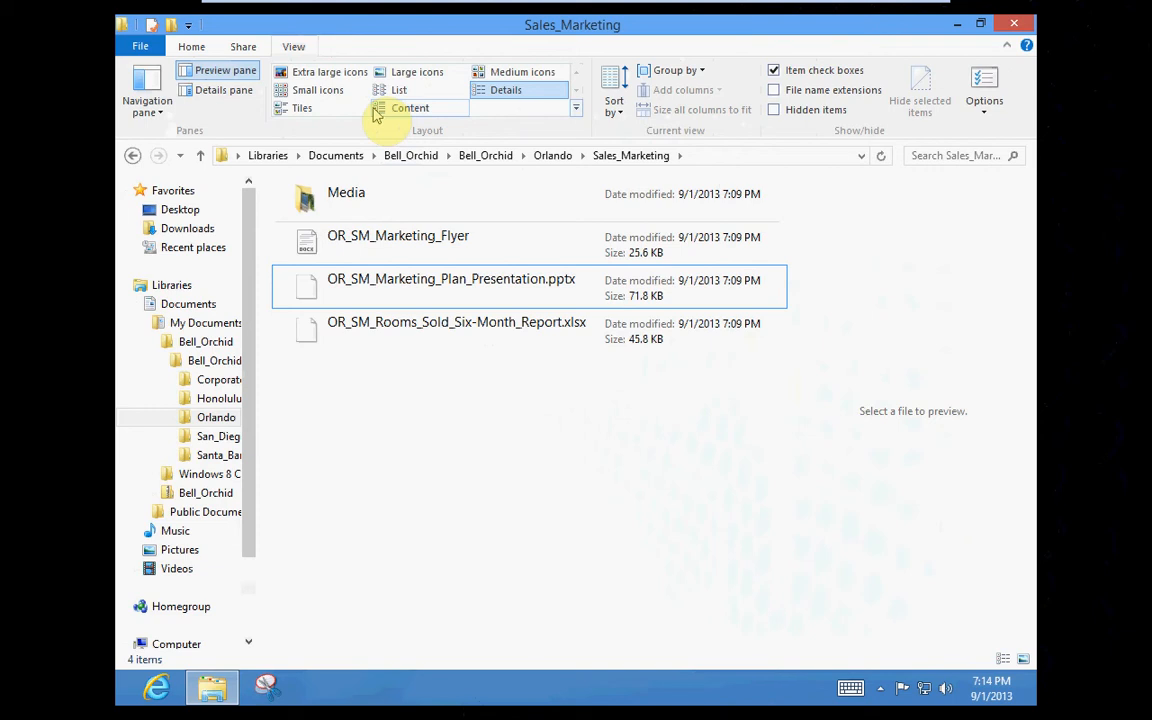
{"action": "left_click", "coordinate": [1013, 24]}
Search the apps for "file", pin File Explorer to the Start screen, and return to Start.
{"action": "key", "text": "super"}
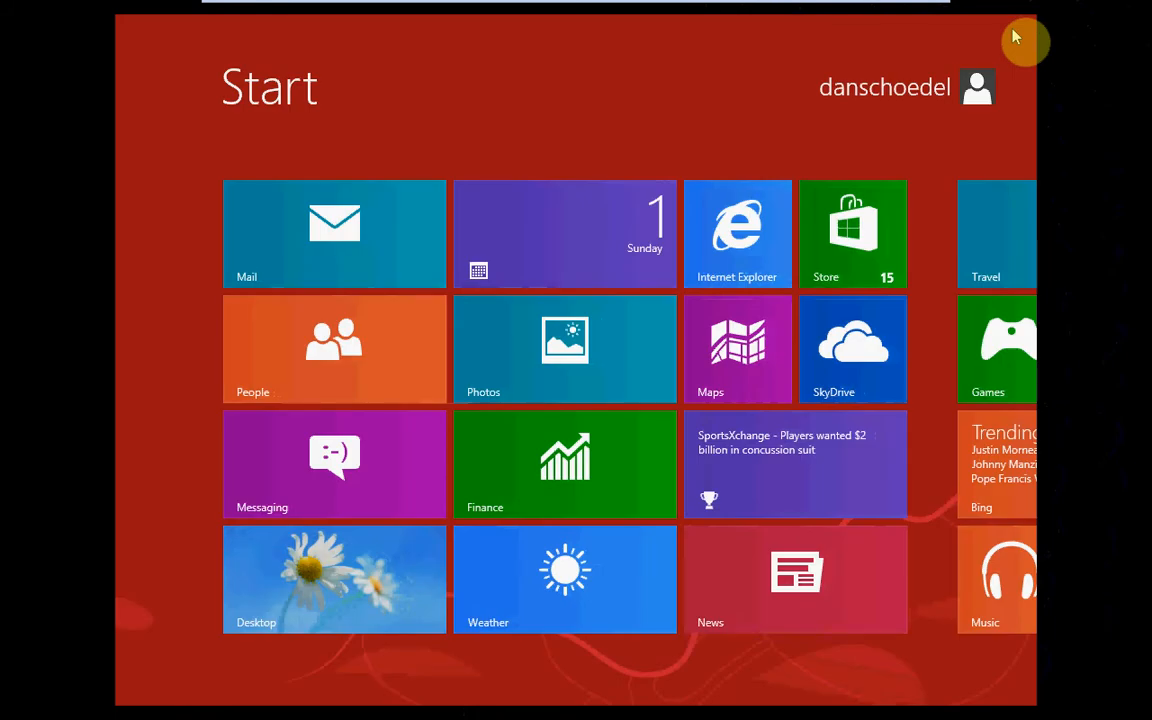
{"action": "type", "text": "file"}
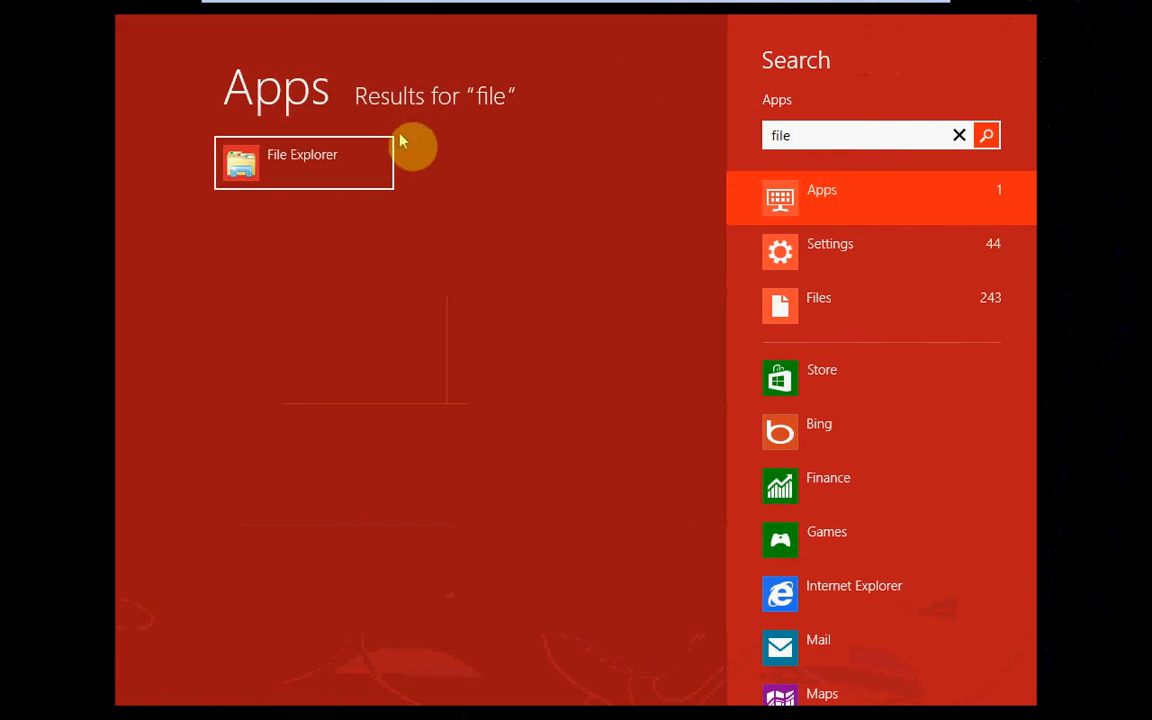
{"action": "right_click", "coordinate": [341, 158]}
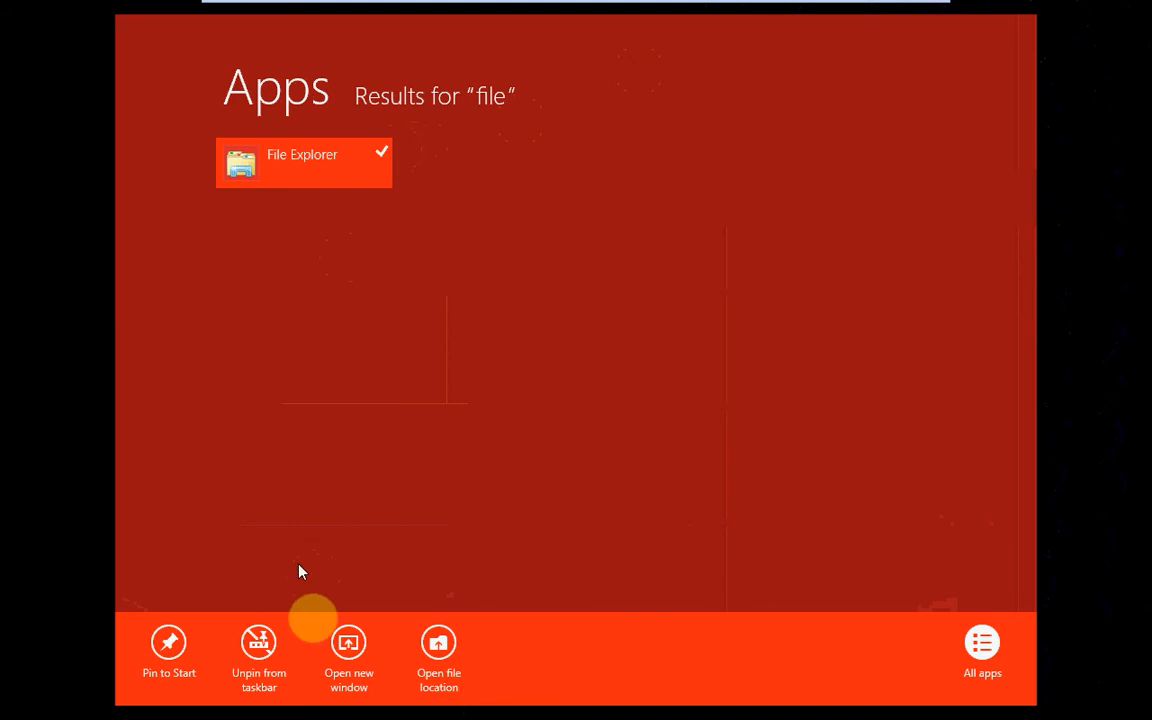
{"action": "left_click", "coordinate": [170, 644]}
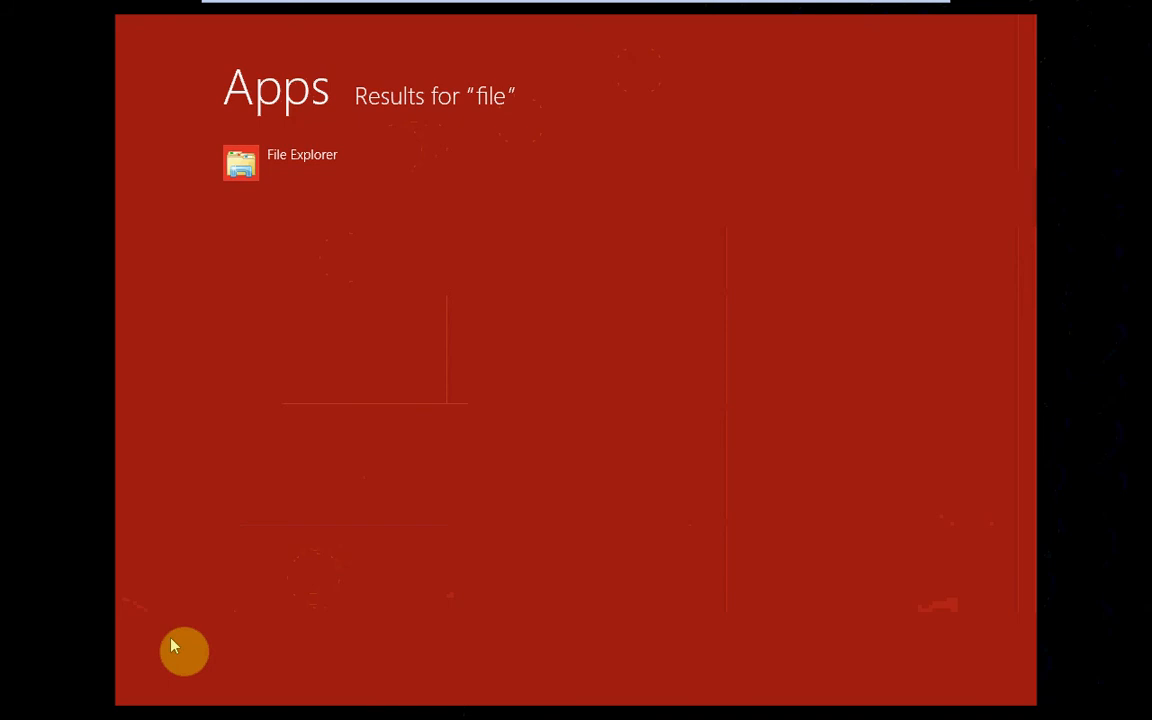
{"action": "key", "text": "super"}
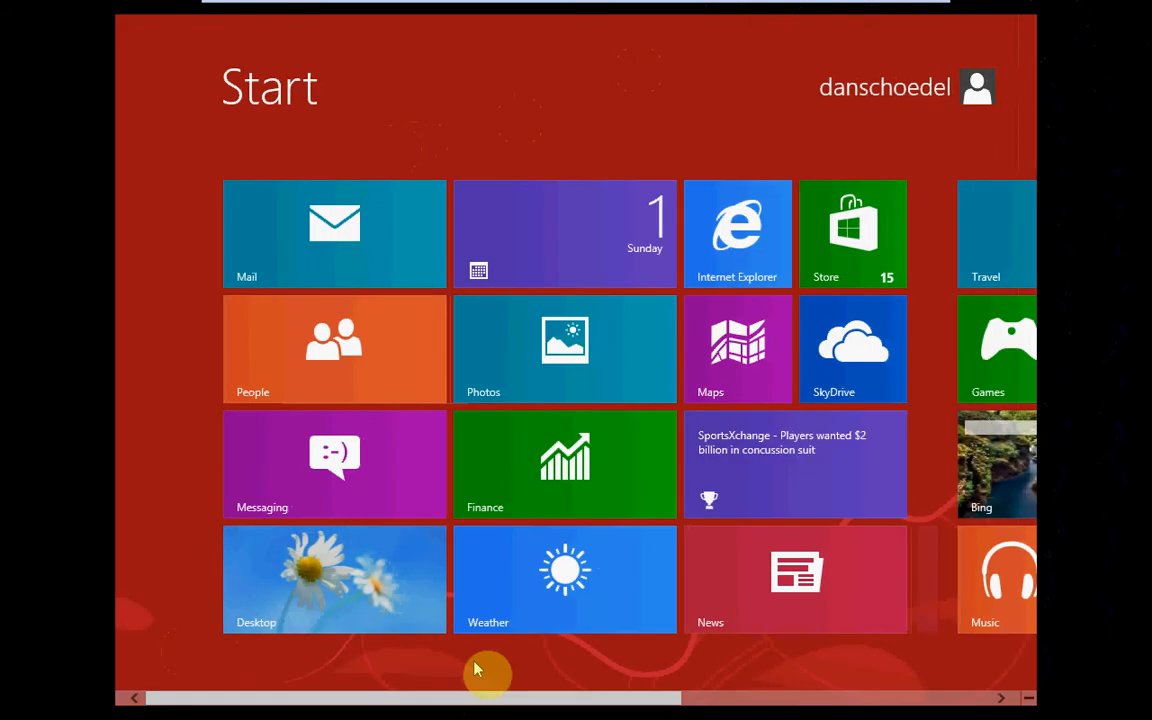
Move the File Explorer tile below People in the first Start group, with the Internet Explorer tile beside it.
{"action": "scroll", "coordinate": [477, 670], "scroll_direction": "down", "scroll_amount": 5}
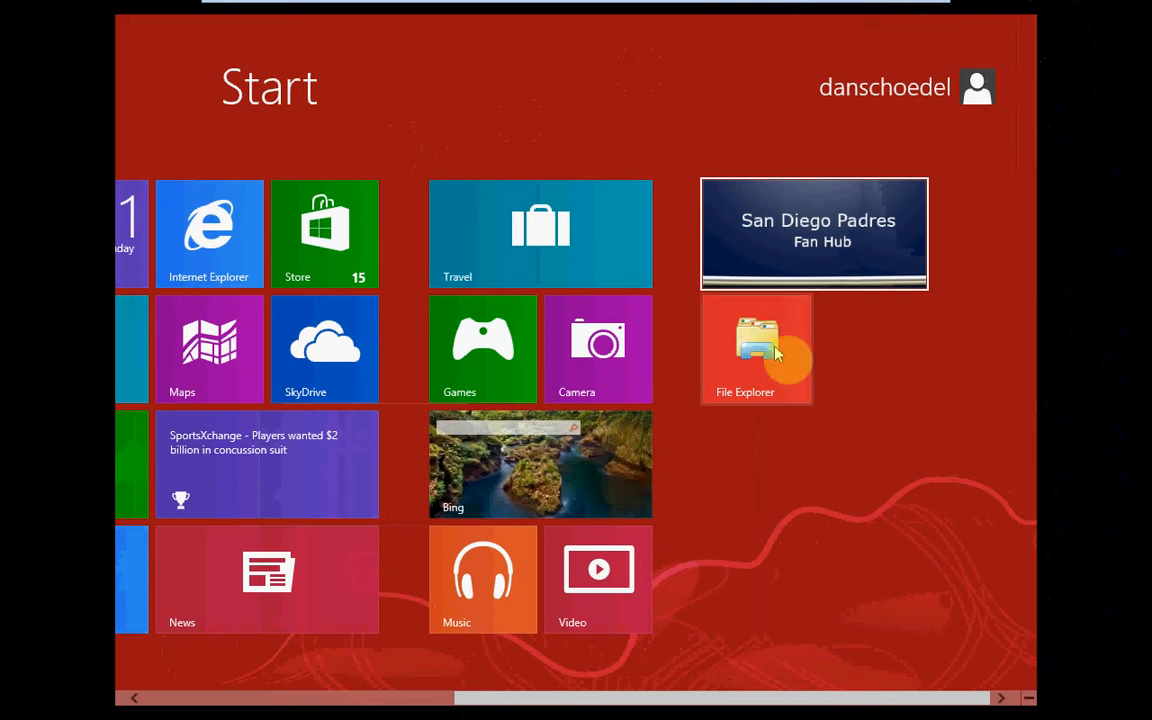
{"action": "left_click_drag", "start_coordinate": [777, 352], "coordinate": [322, 453]}
{"action": "left_click_drag", "start_coordinate": [800, 352], "coordinate": [460, 484]}
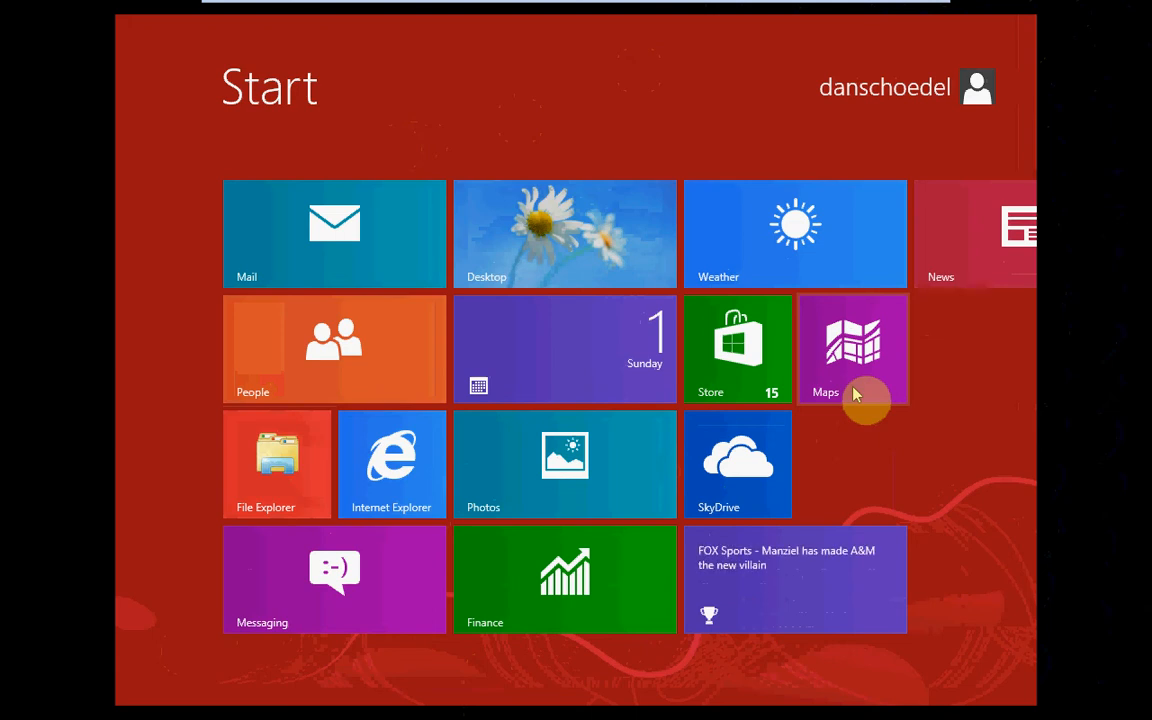
Go to the desktop, open a File Explorer window, and show the Documents library.
{"action": "key", "text": "super"}
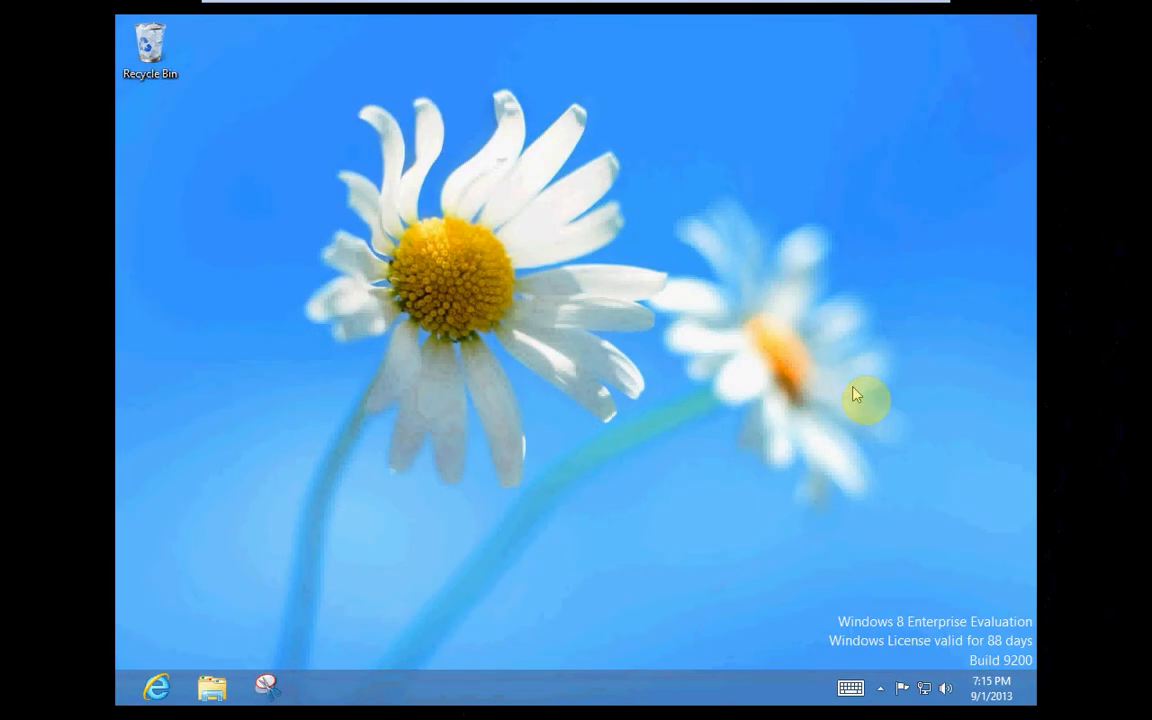
{"action": "left_click", "coordinate": [212, 695]}
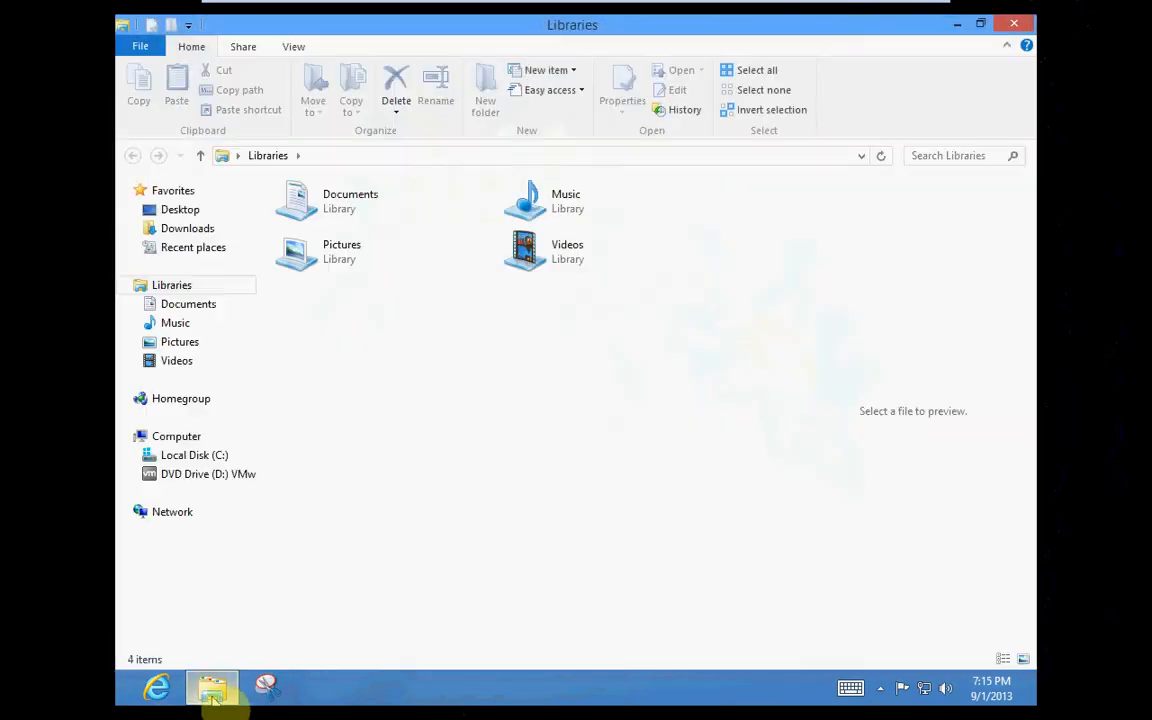
{"action": "left_click", "coordinate": [197, 313]}
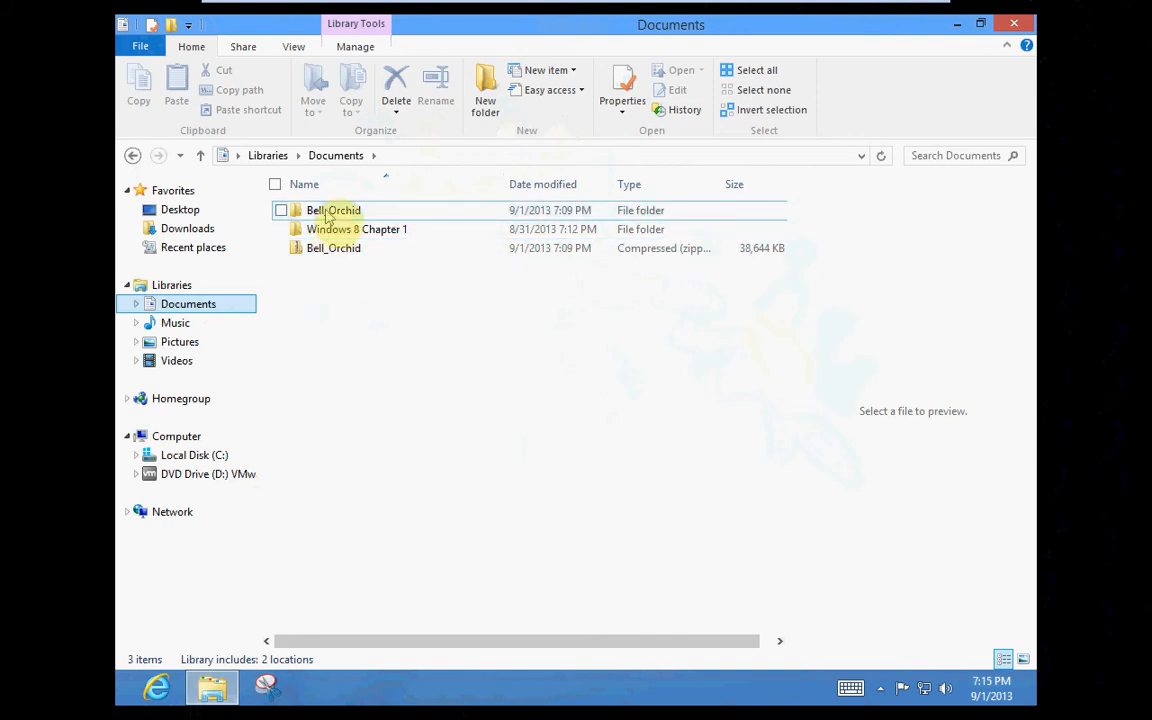
Go through both nested Bell_Orchid folders, Corporate and Information_Technology to open the Future_Hotels folder.
{"action": "double_click", "coordinate": [328, 215]}
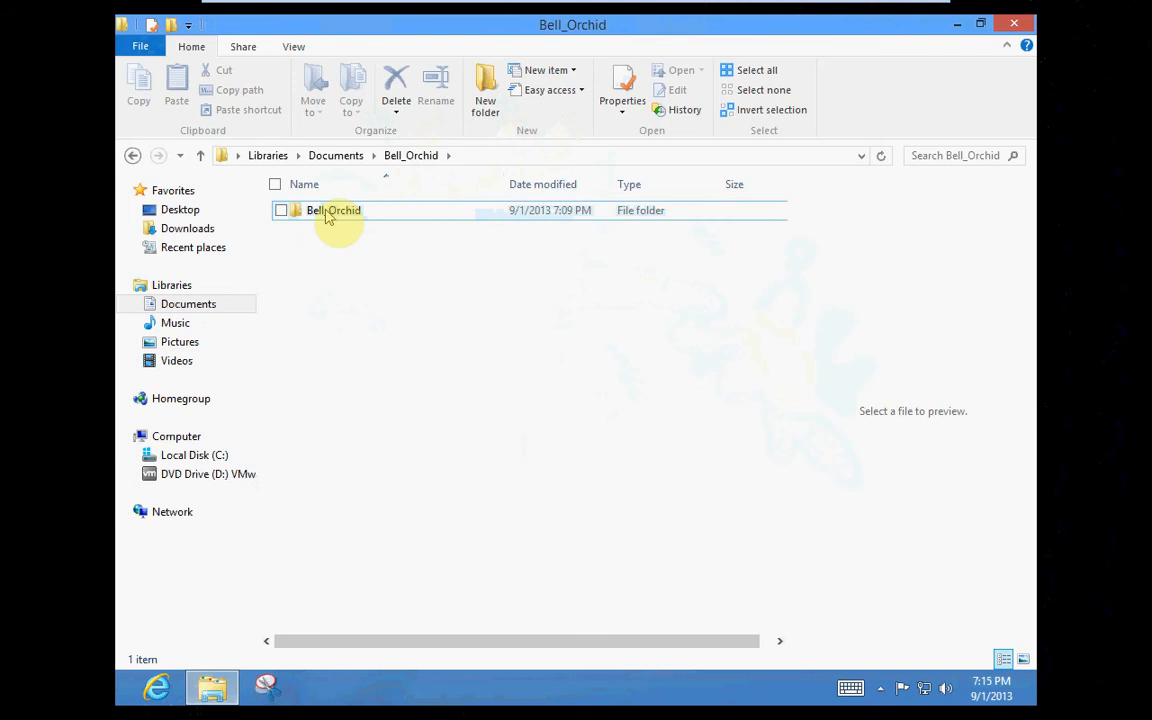
{"action": "left_click", "coordinate": [328, 215]}
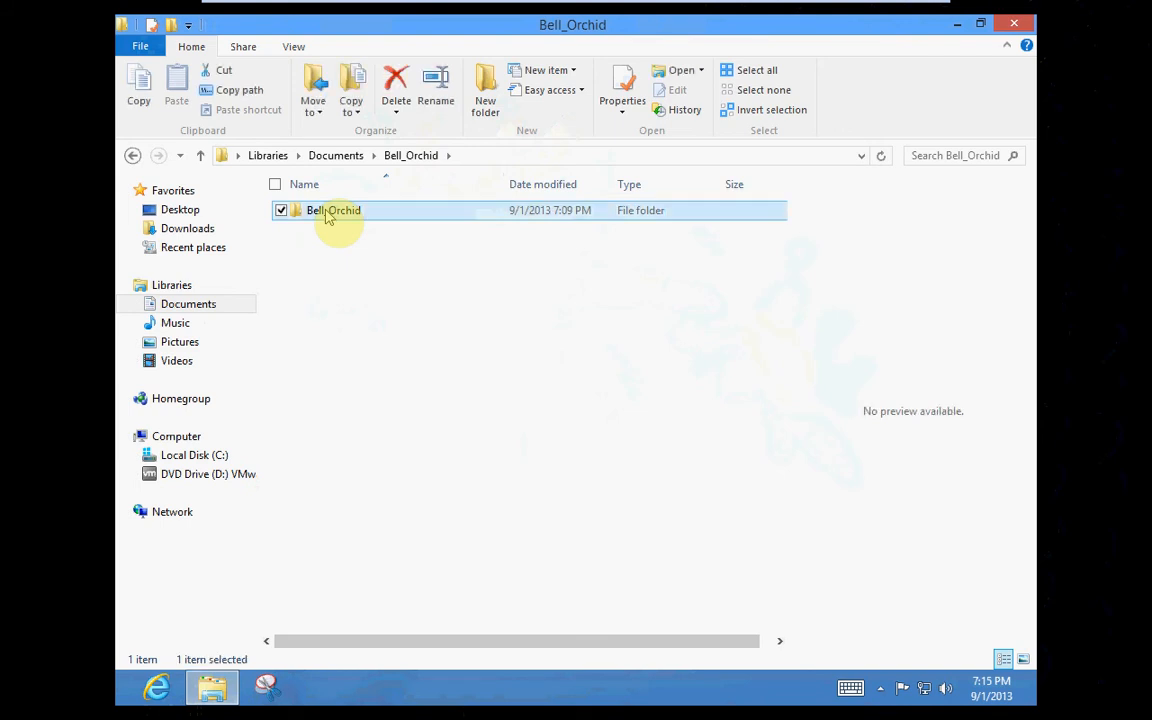
{"action": "double_click", "coordinate": [327, 215]}
{"action": "double_click", "coordinate": [328, 214]}
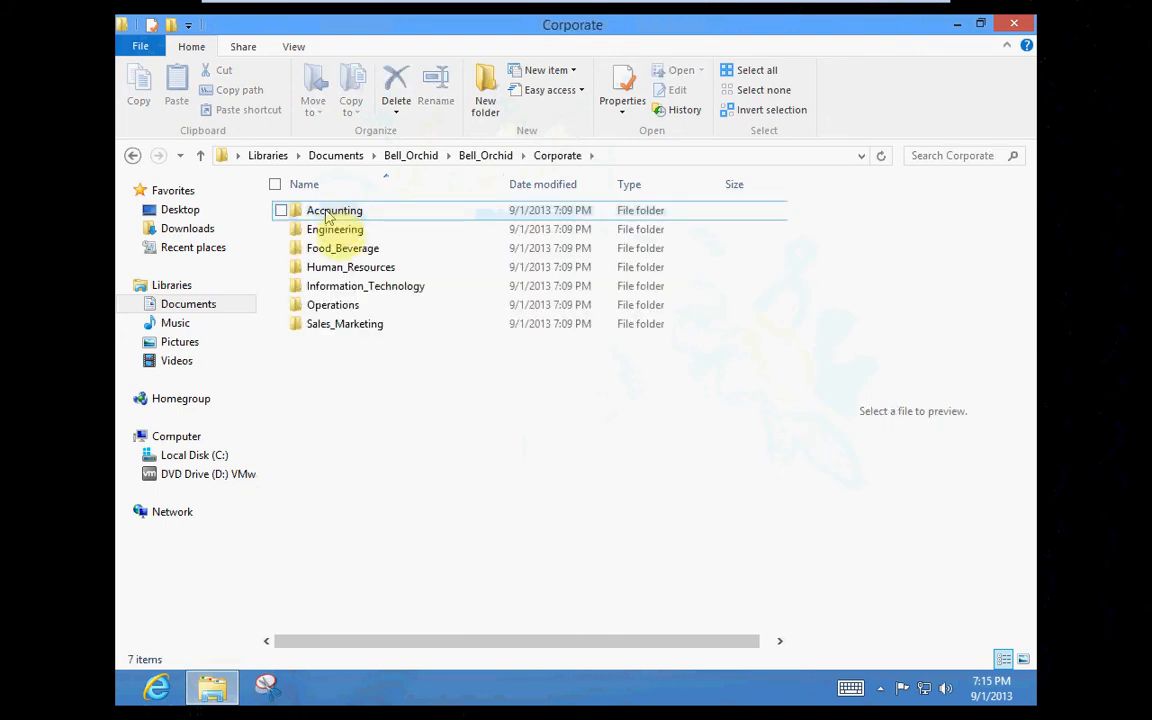
{"action": "double_click", "coordinate": [333, 290]}
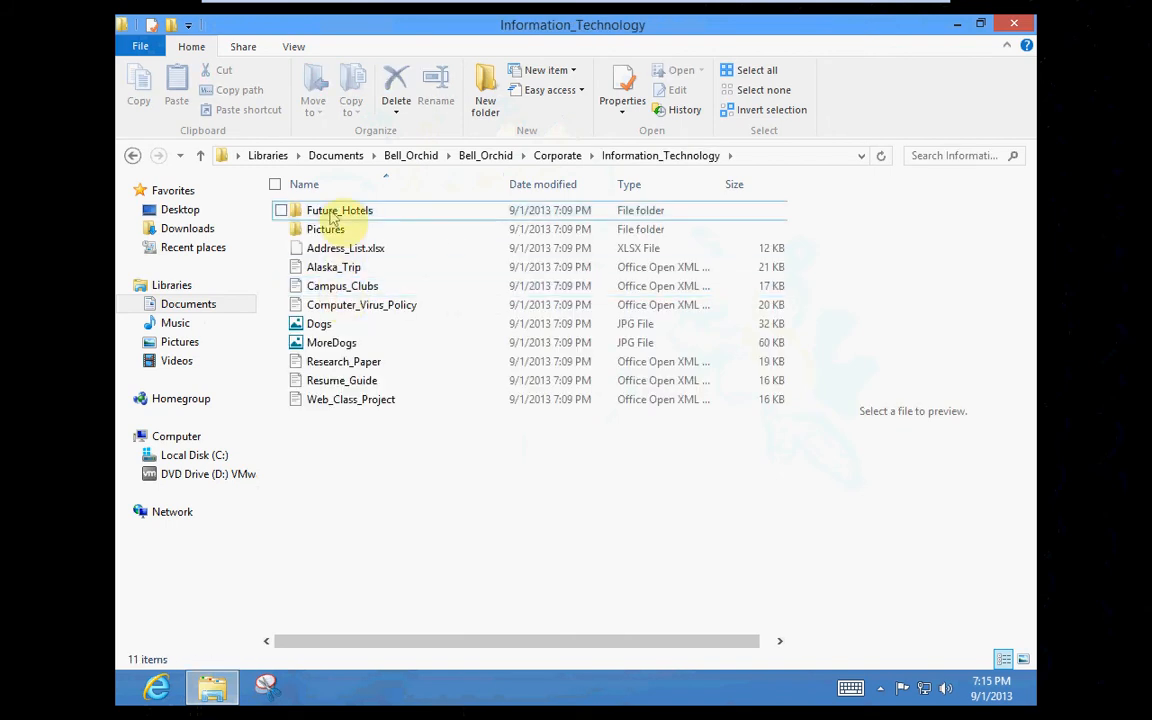
{"action": "double_click", "coordinate": [331, 211]}
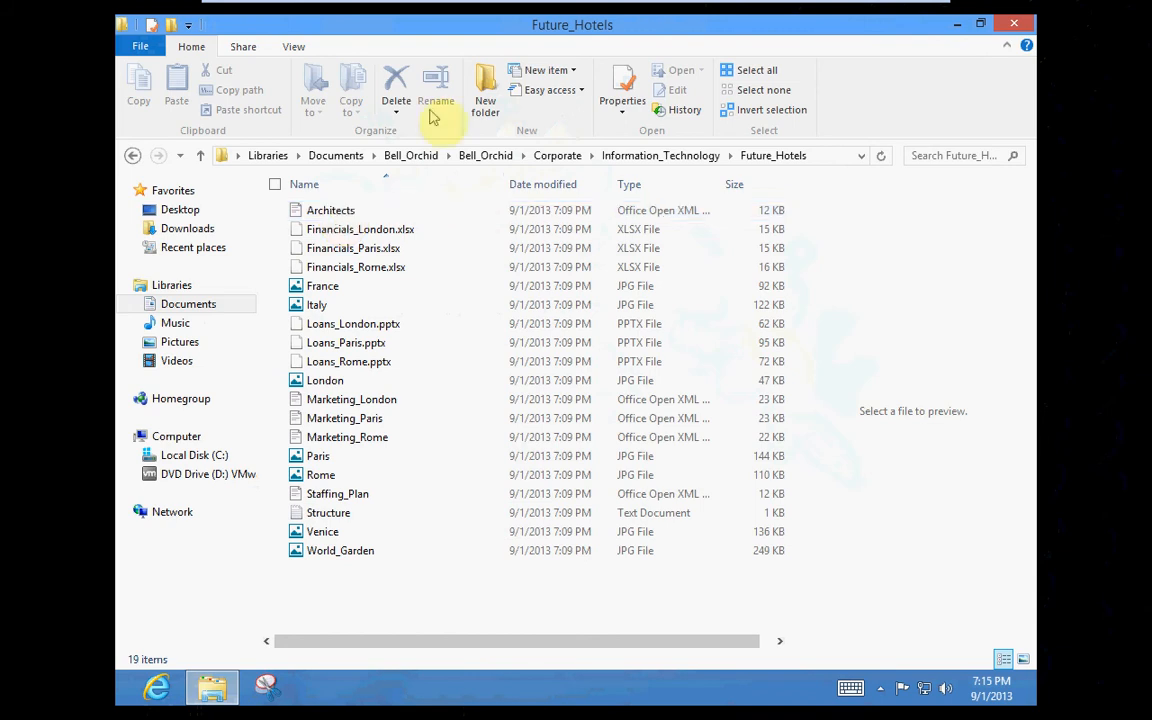
Create two new folders named Paris and Venice in Future_Hotels.
{"action": "left_click", "coordinate": [484, 100]}
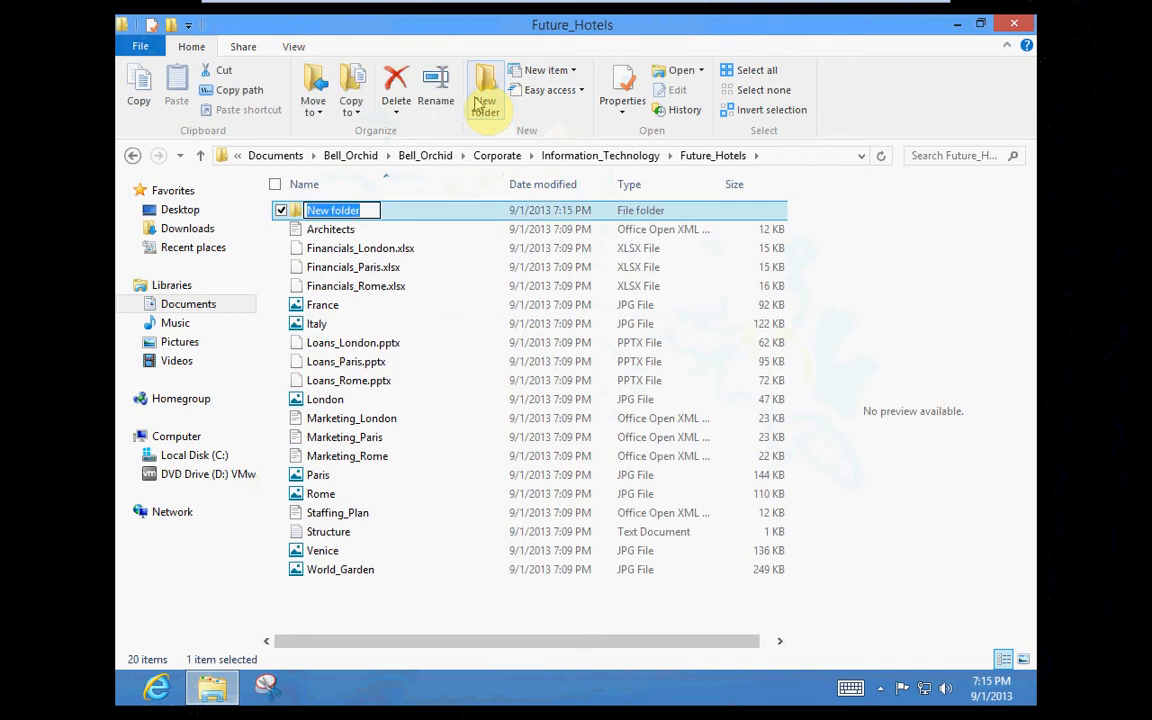
{"action": "type", "text": "Pa"}
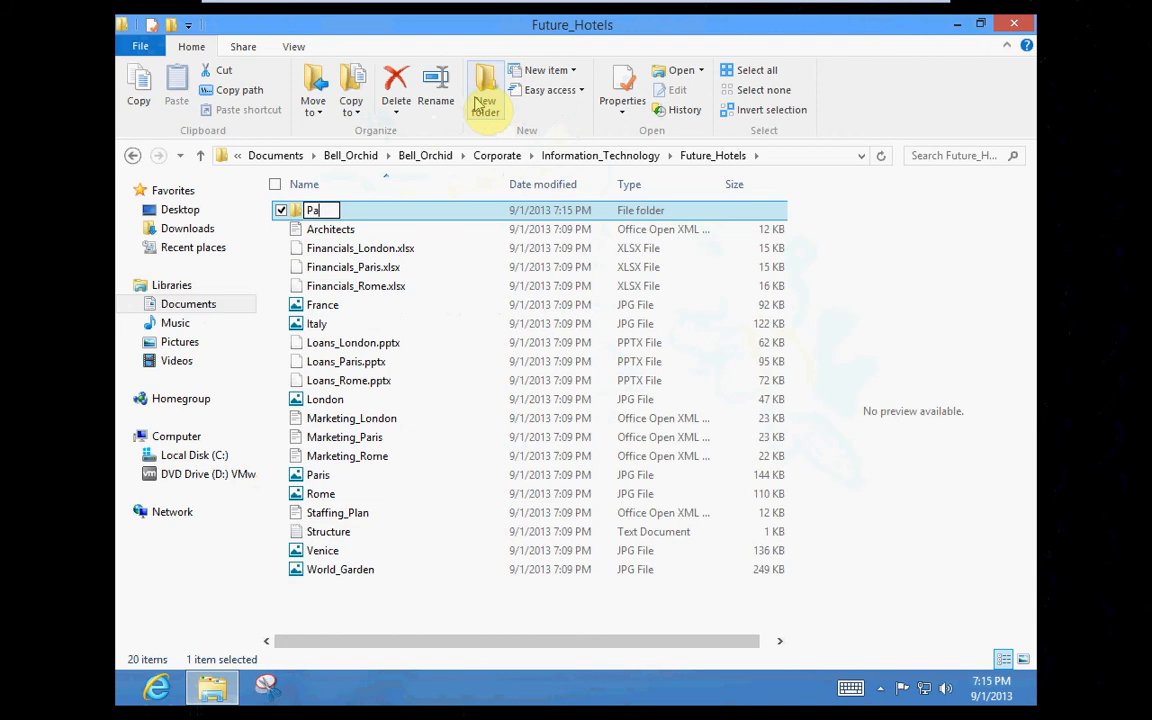
{"action": "type", "text": "ris"}
{"action": "key", "text": "Return"}
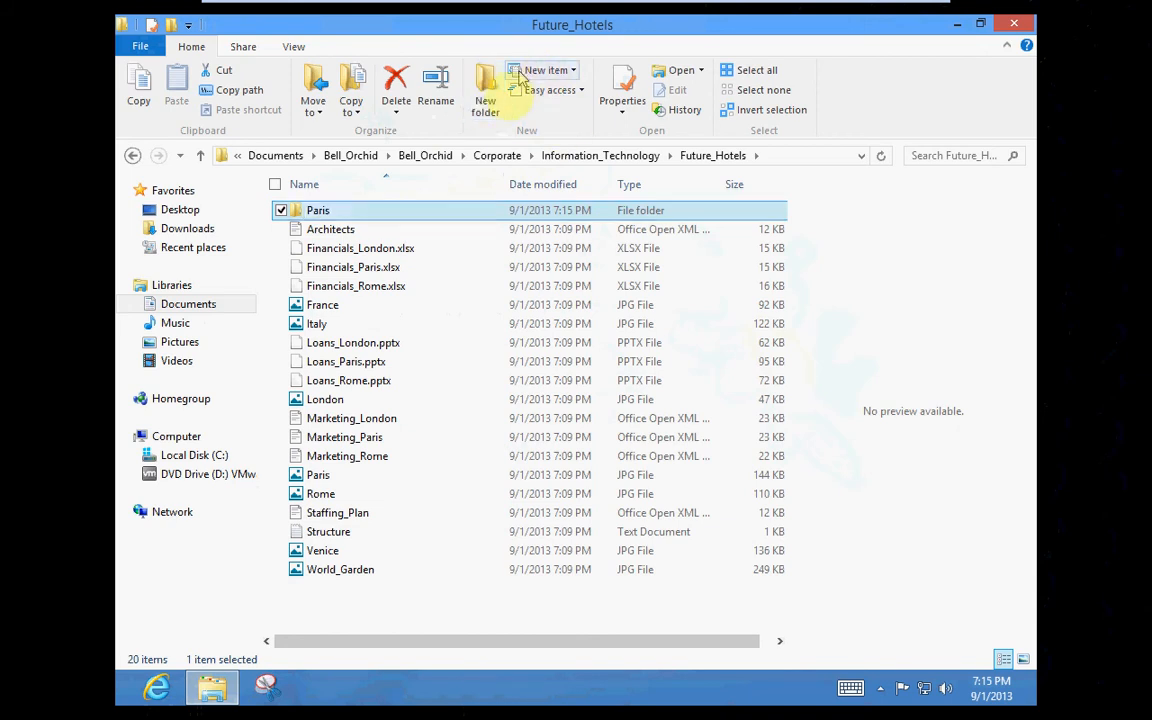
{"action": "left_click", "coordinate": [484, 100]}
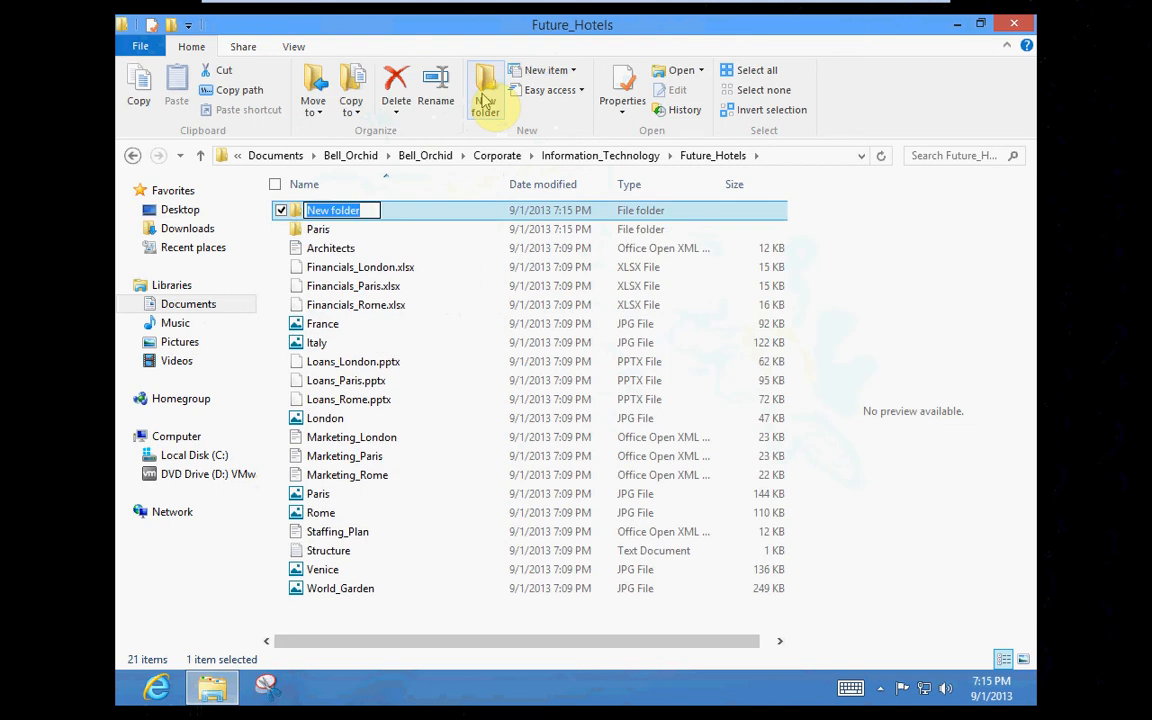
{"action": "type", "text": "Venice"}
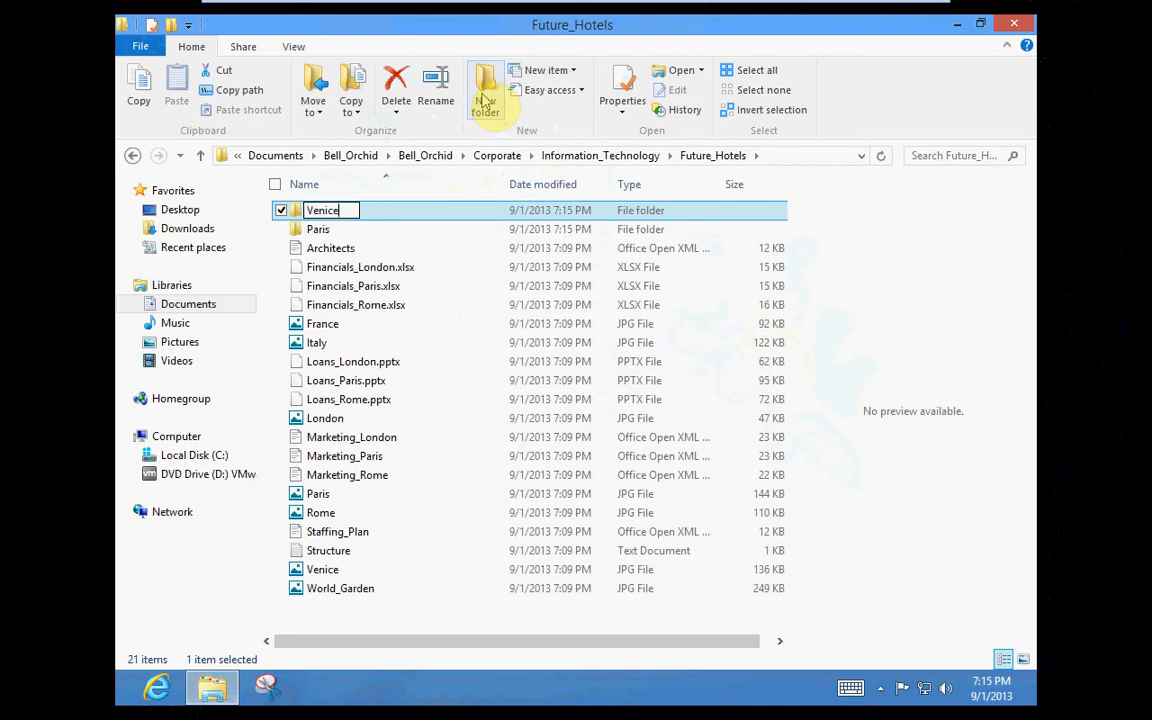
{"action": "key", "text": "Return"}
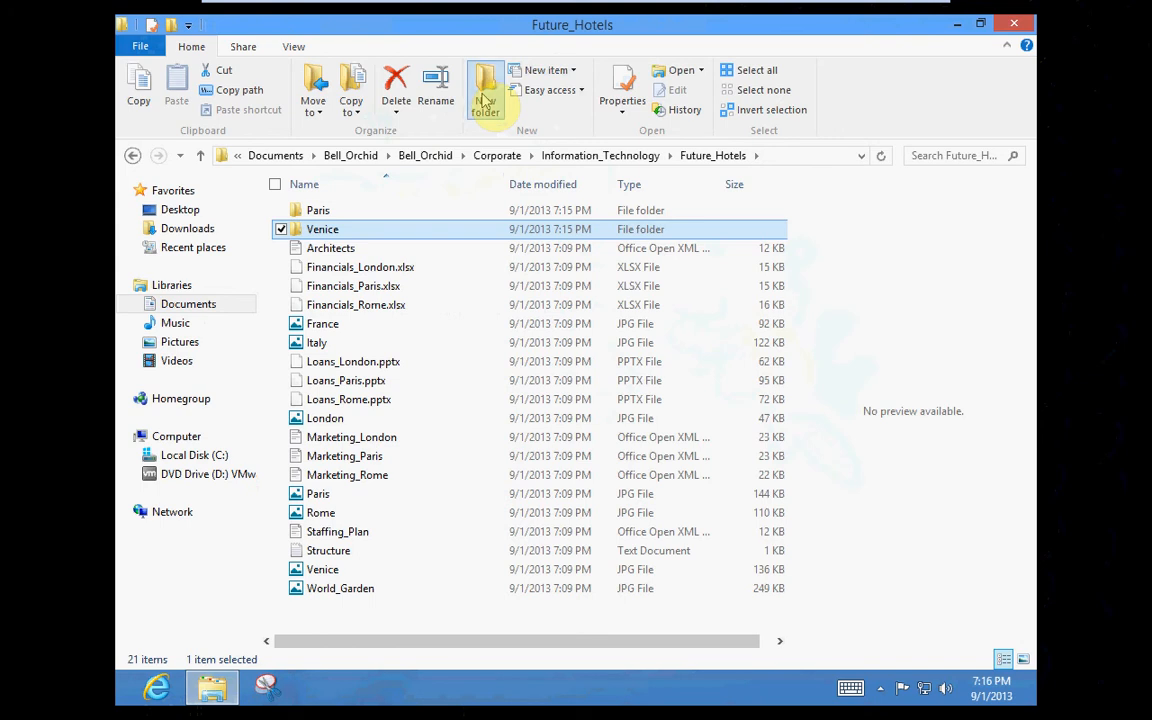
Create a third new folder in Future_Hotels named Essex.
{"action": "left_click", "coordinate": [485, 100]}
{"action": "type", "text": "Essex"}
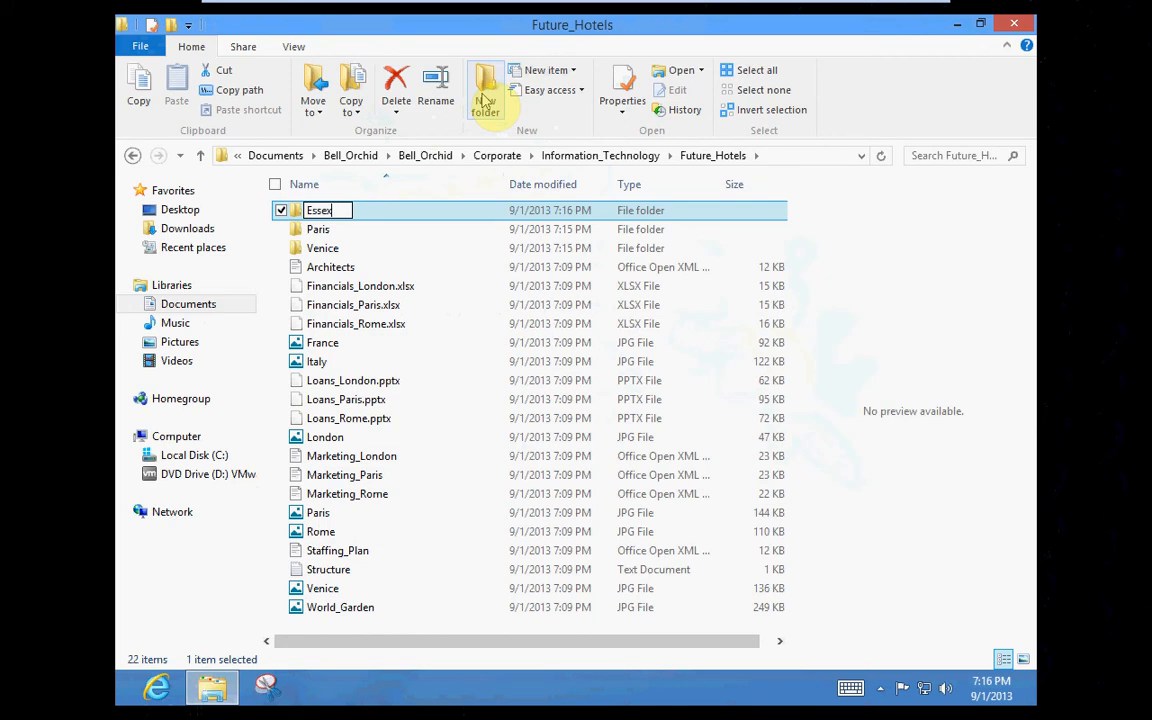
{"action": "key", "text": "Return"}
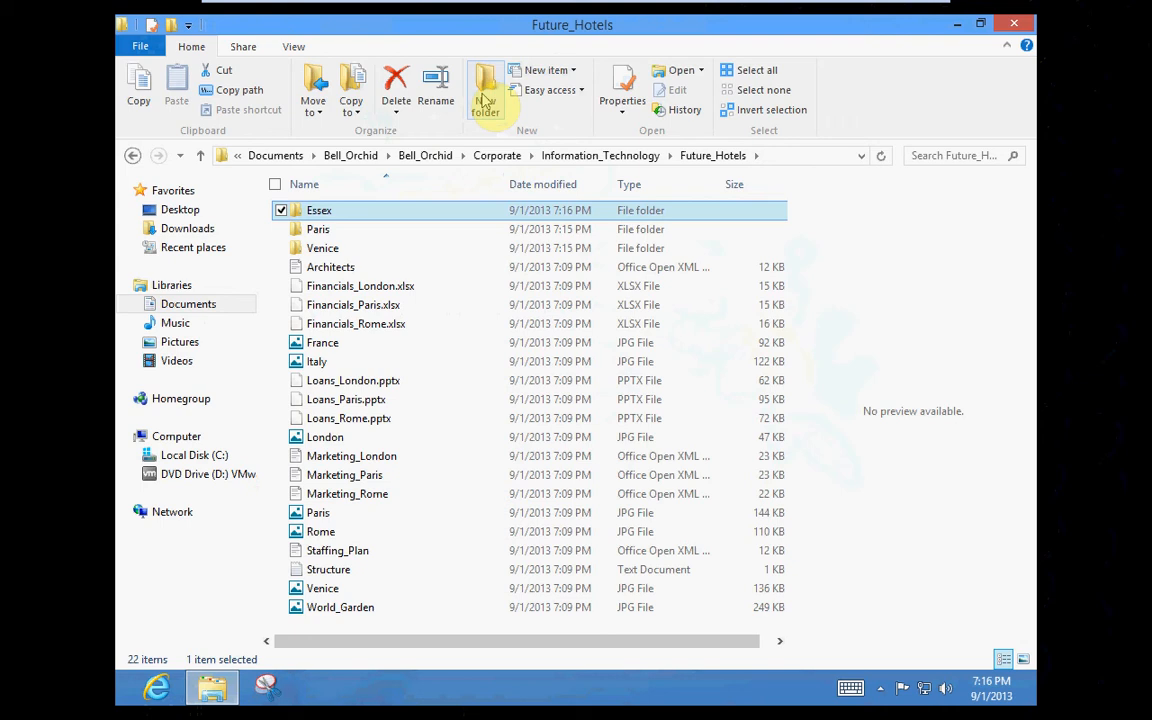
Rename the Essex folder as London, correcting the spelling of the new name.
{"action": "left_click", "coordinate": [322, 212]}
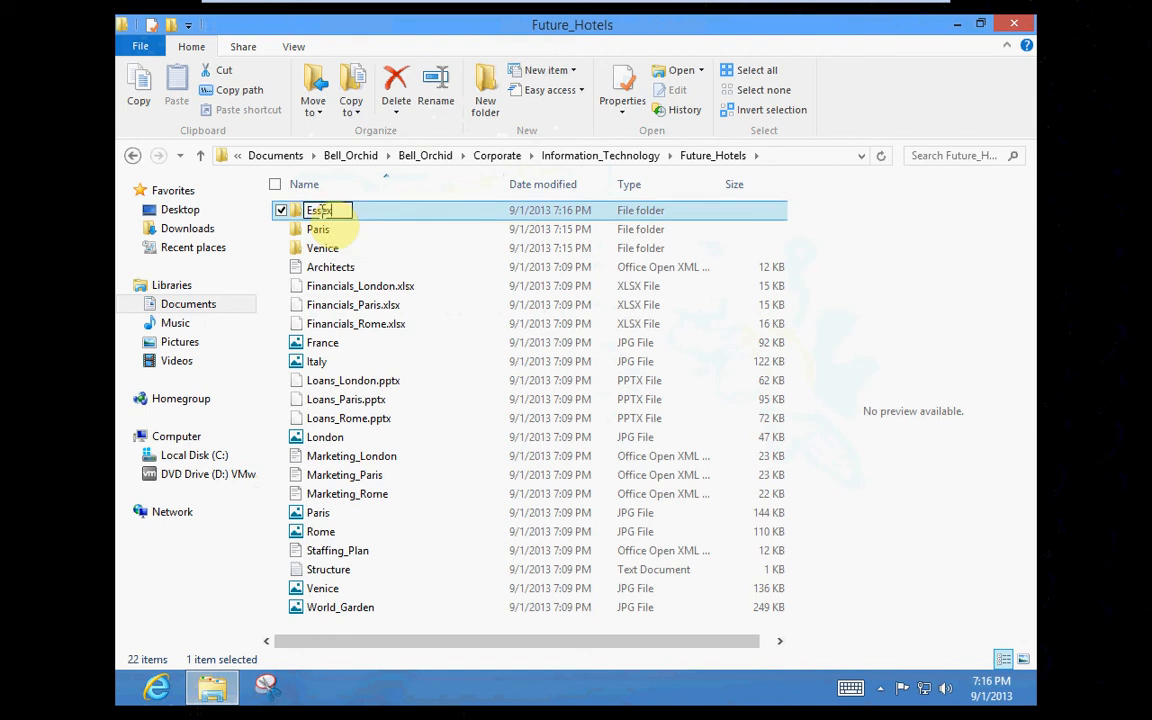
{"action": "key", "text": "BackSpace"}
{"action": "key", "text": "BackSpace"}
{"action": "key", "text": "BackSpace"}
{"action": "key", "text": "BackSpace"}
{"action": "key", "text": "BackSpace"}
{"action": "type", "text": "London"}
{"action": "key", "text": "Return"}
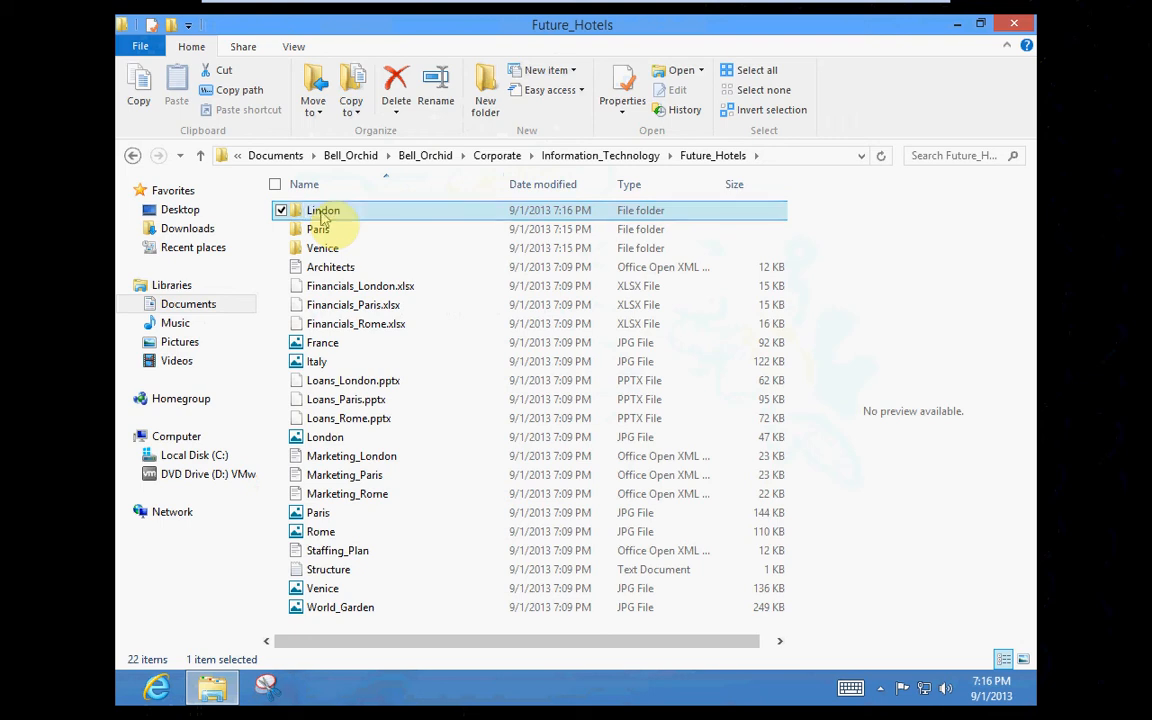
{"action": "left_click", "coordinate": [322, 212]}
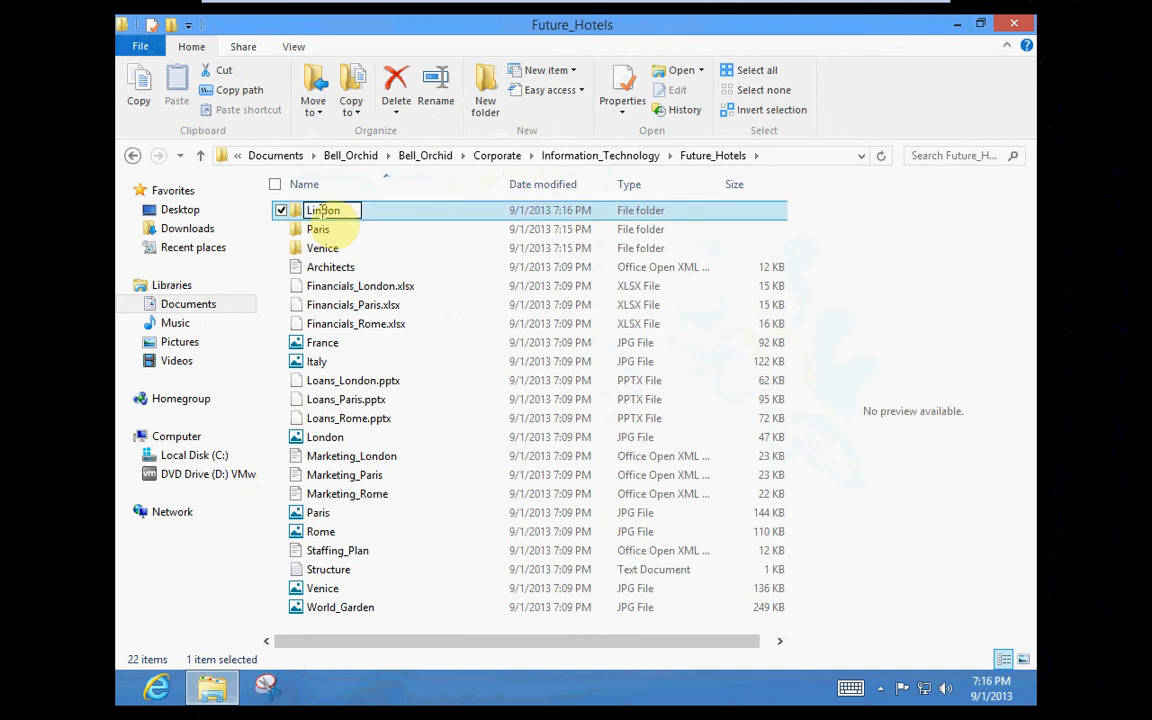
{"action": "key", "text": "BackSpace"}
{"action": "key", "text": "BackSpace"}
{"action": "type", "text": "on"}
{"action": "key", "text": "Return"}
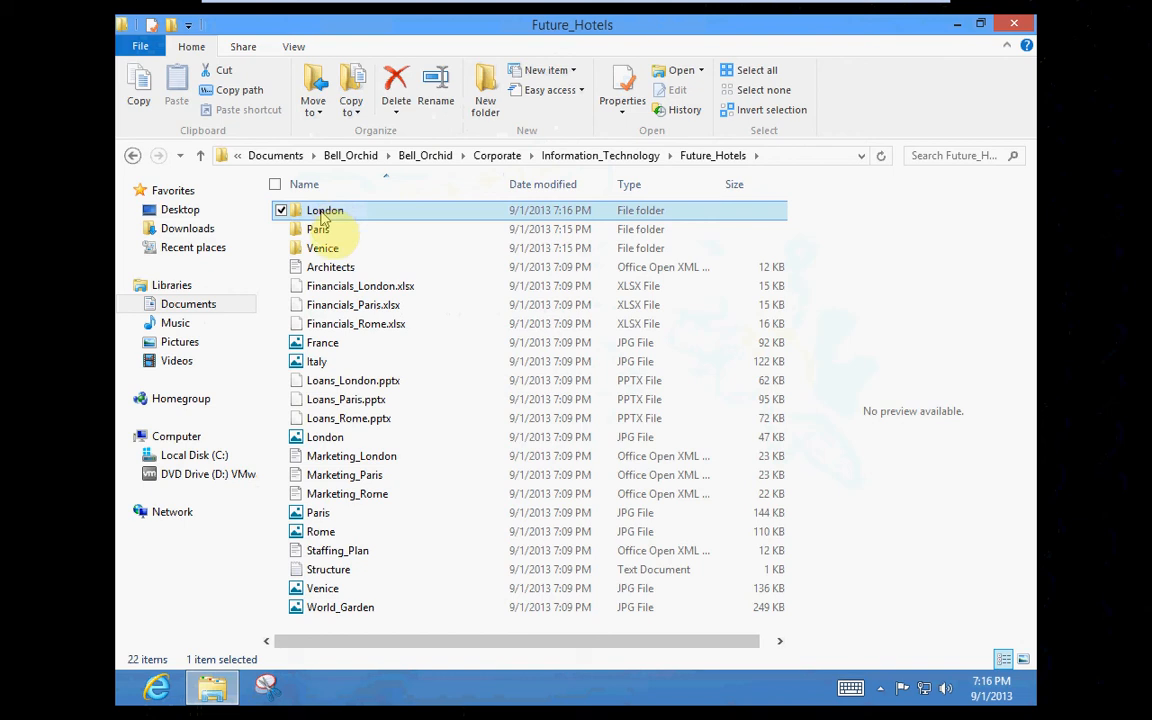
Rename the Venice folder in Future_Hotels as Rome and show the folder contents in the Details layout.
{"action": "left_click", "coordinate": [322, 250]}
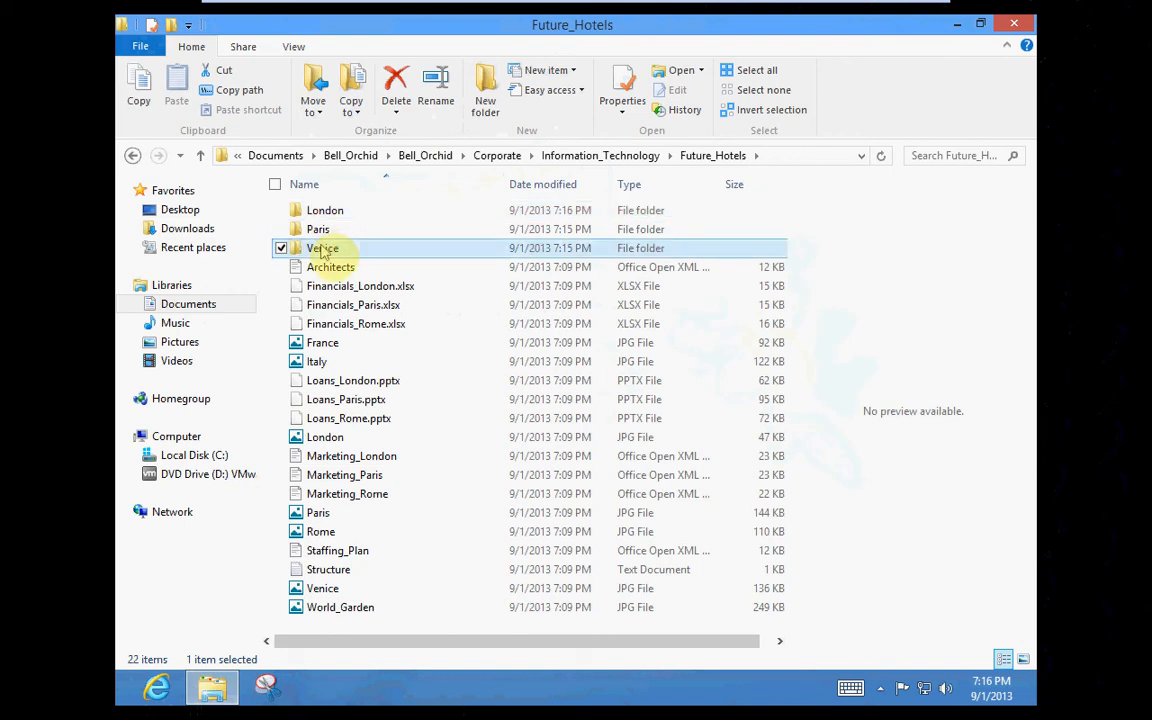
{"action": "left_click", "coordinate": [323, 250]}
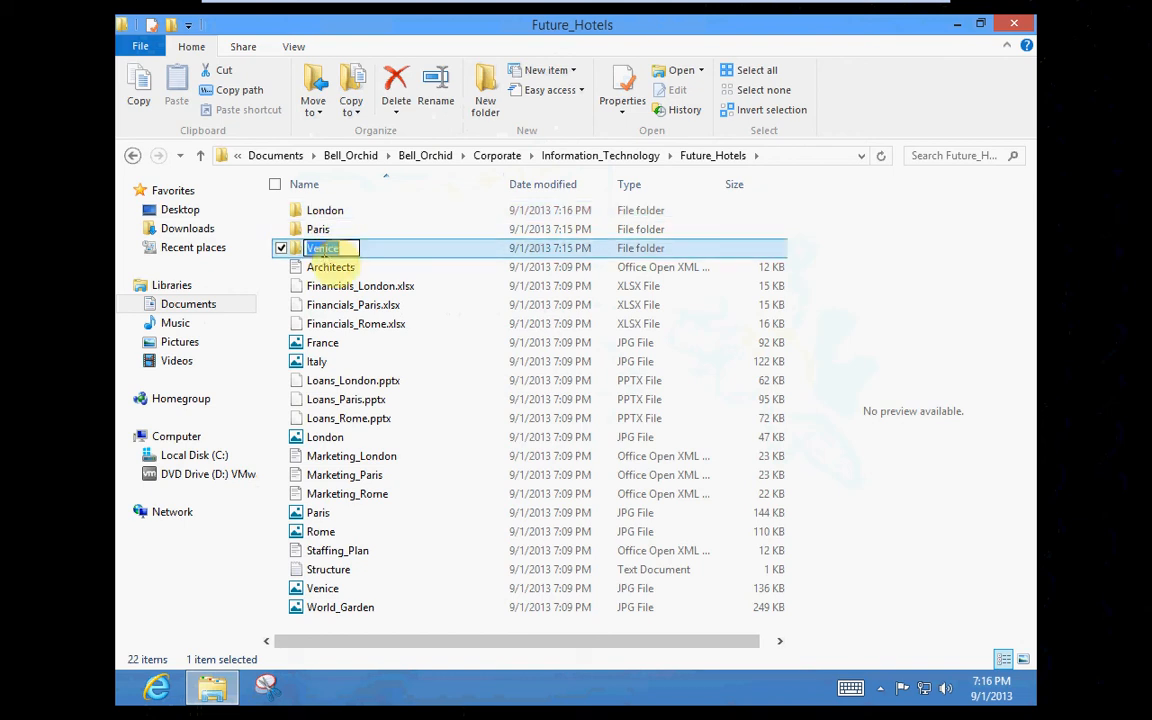
{"action": "type", "text": "Rome"}
{"action": "key", "text": "Return"}
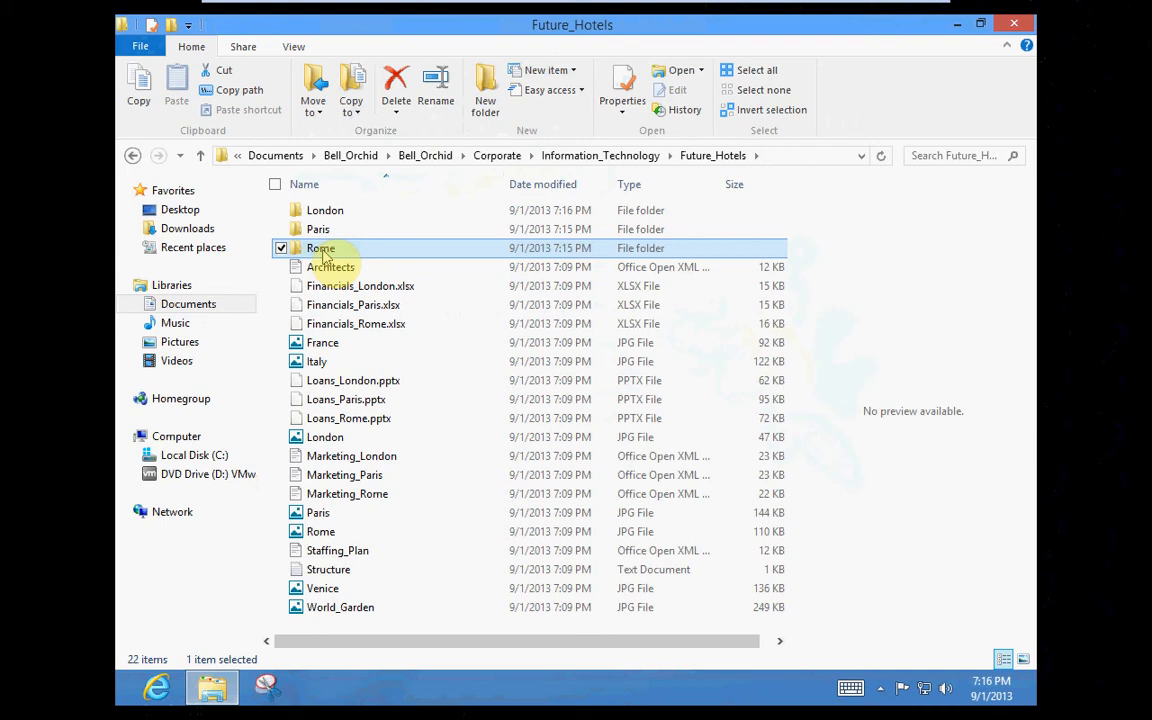
{"action": "left_click", "coordinate": [293, 46]}
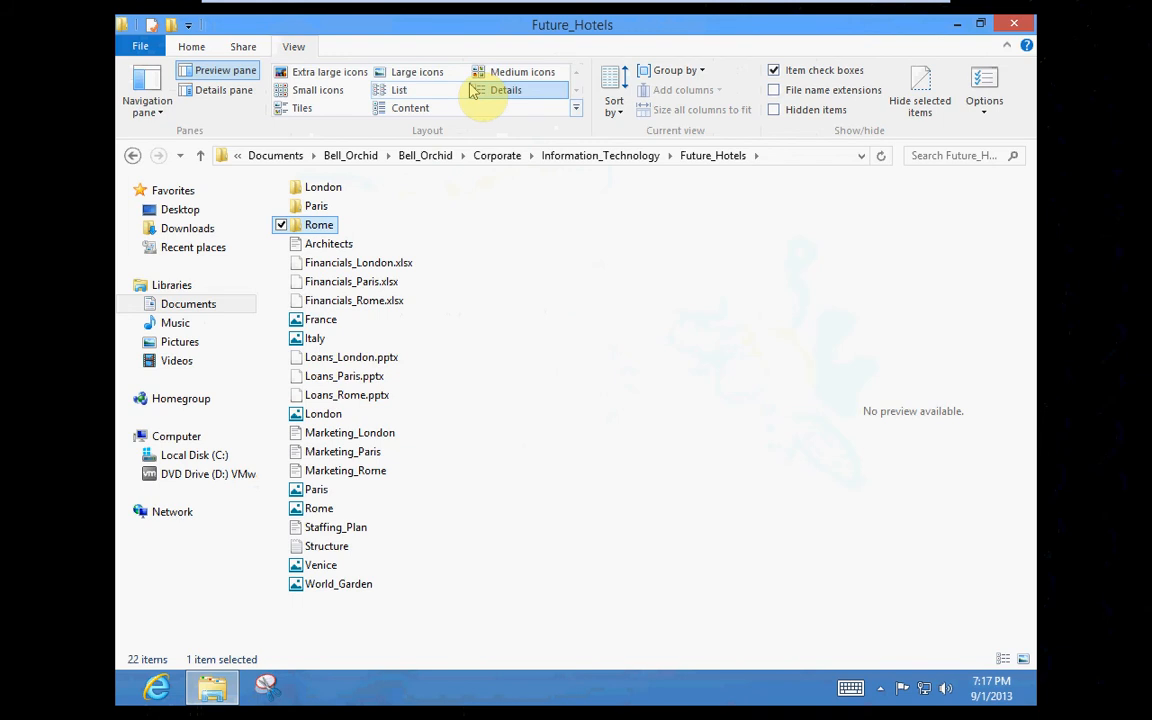
{"action": "left_click", "coordinate": [474, 90]}
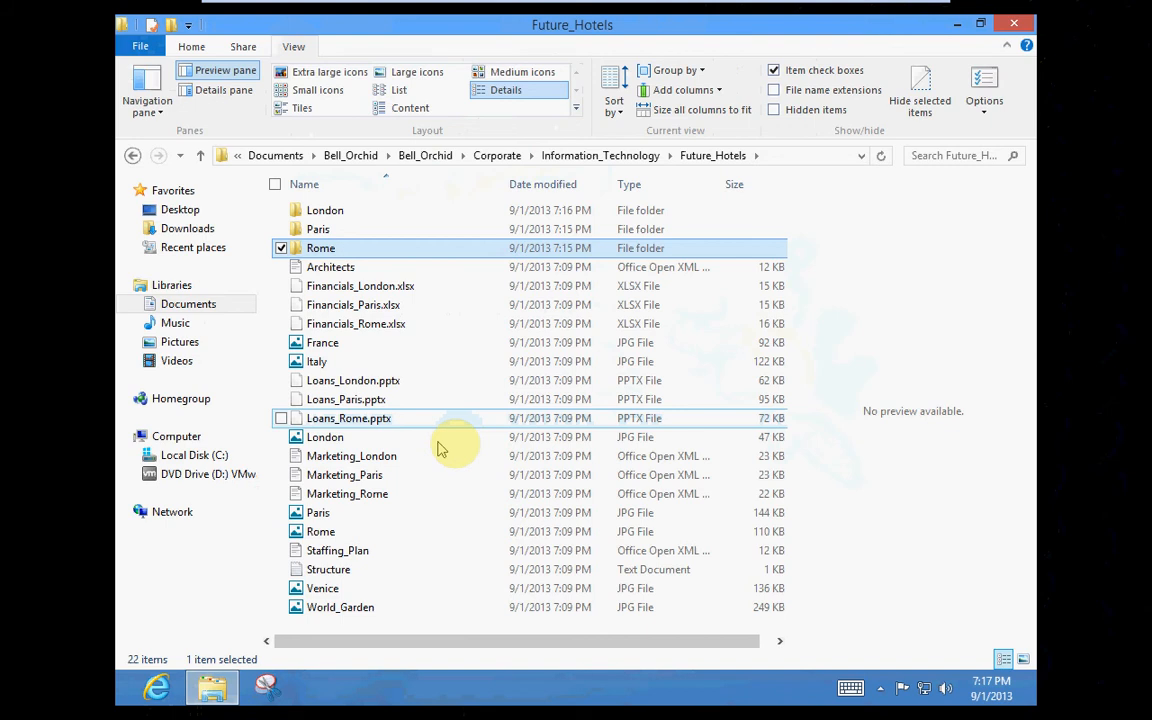
Copy the Staffing_Plan file from Future_Hotels into the London folder.
{"action": "left_click", "coordinate": [361, 553]}
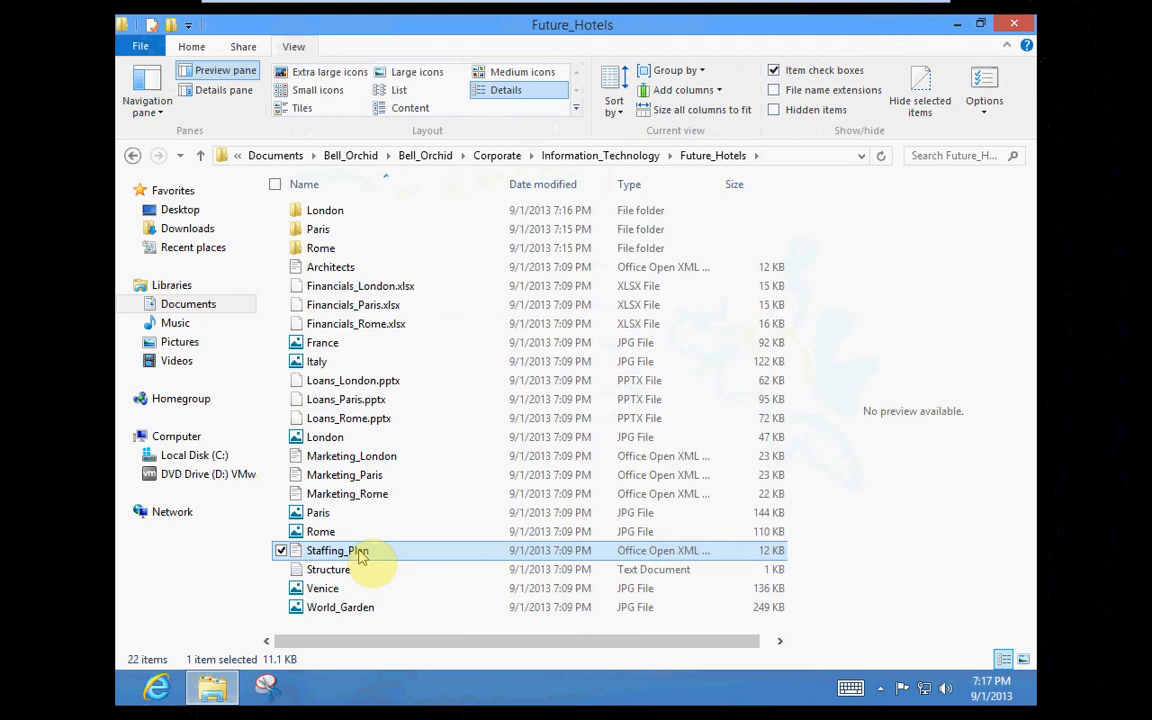
{"action": "right_click", "coordinate": [360, 556]}
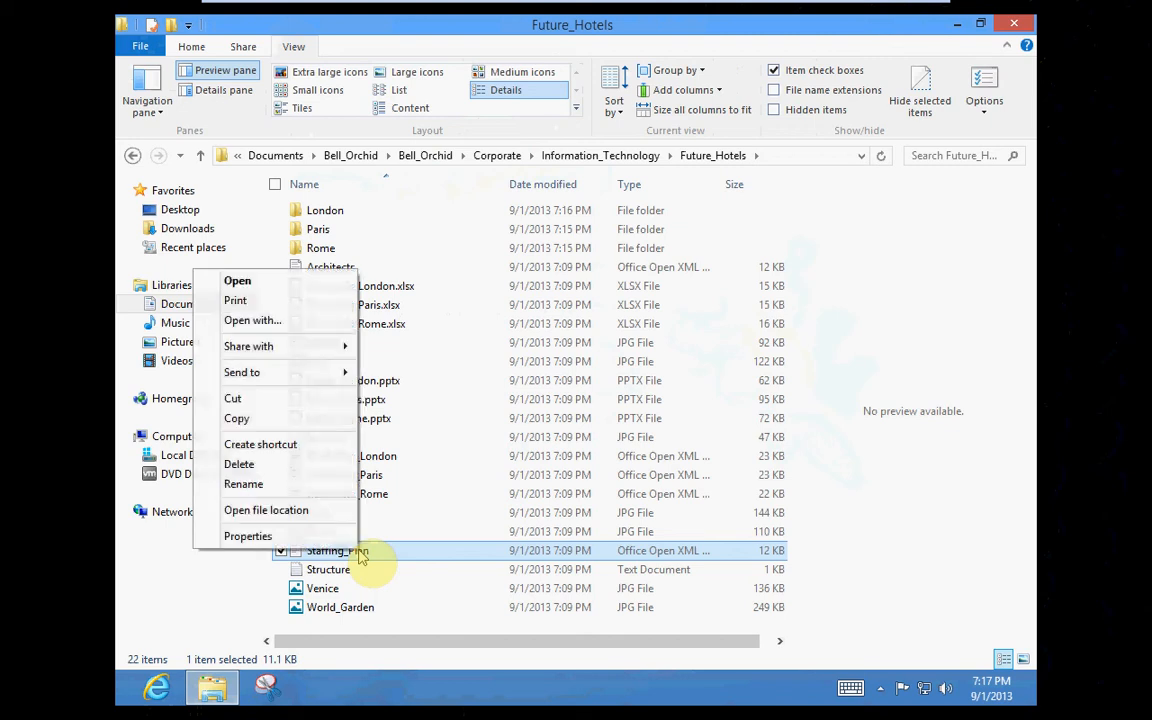
{"action": "left_click", "coordinate": [271, 420]}
{"action": "double_click", "coordinate": [322, 214]}
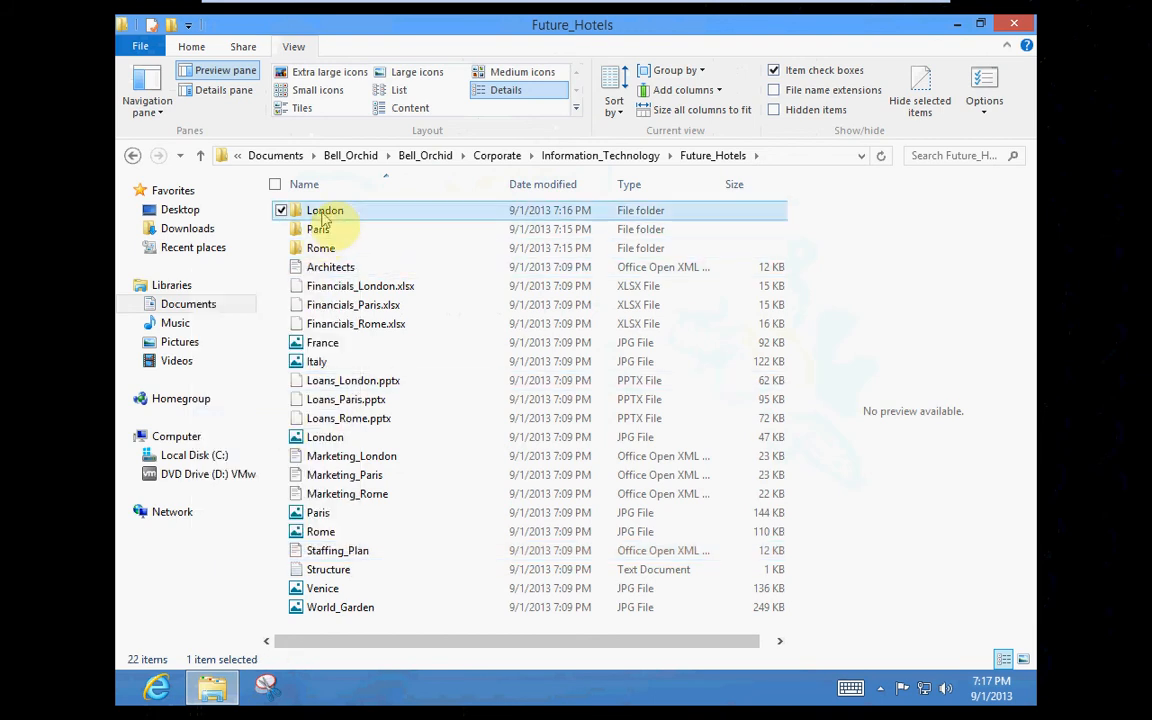
{"action": "right_click", "coordinate": [323, 220]}
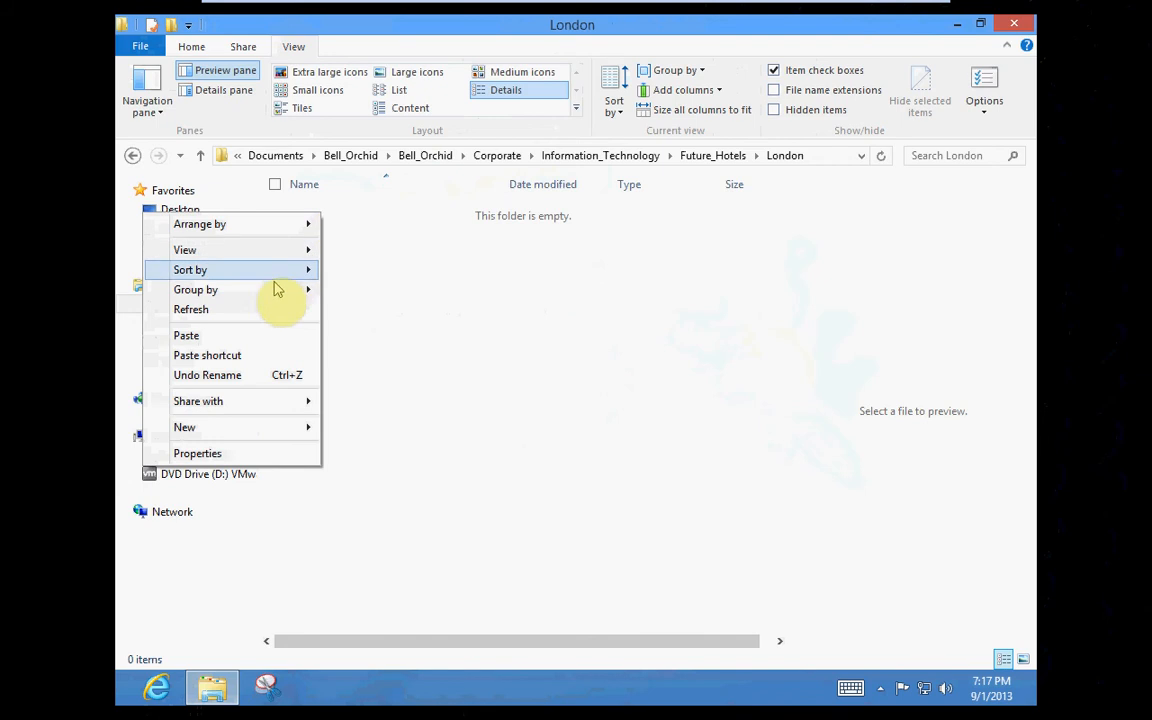
{"action": "left_click", "coordinate": [250, 337]}
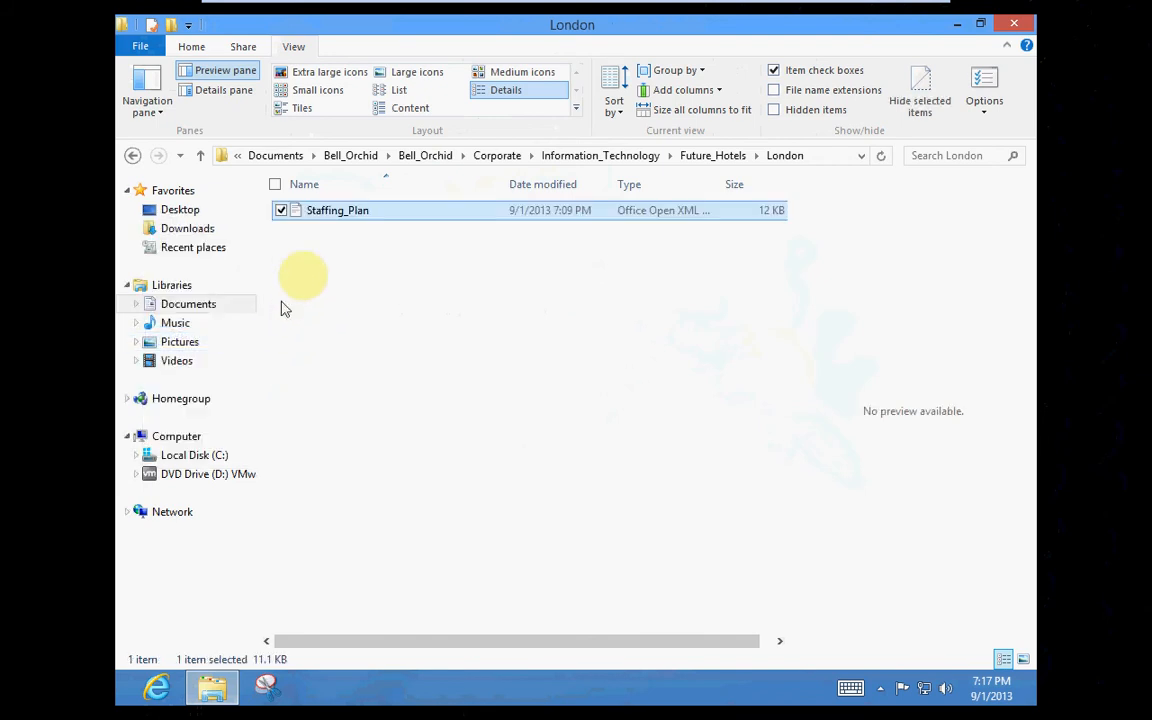
Rename the Staffing_Plan copy in the London folder as London_Staffing_Plan.
{"action": "key", "text": "F2"}
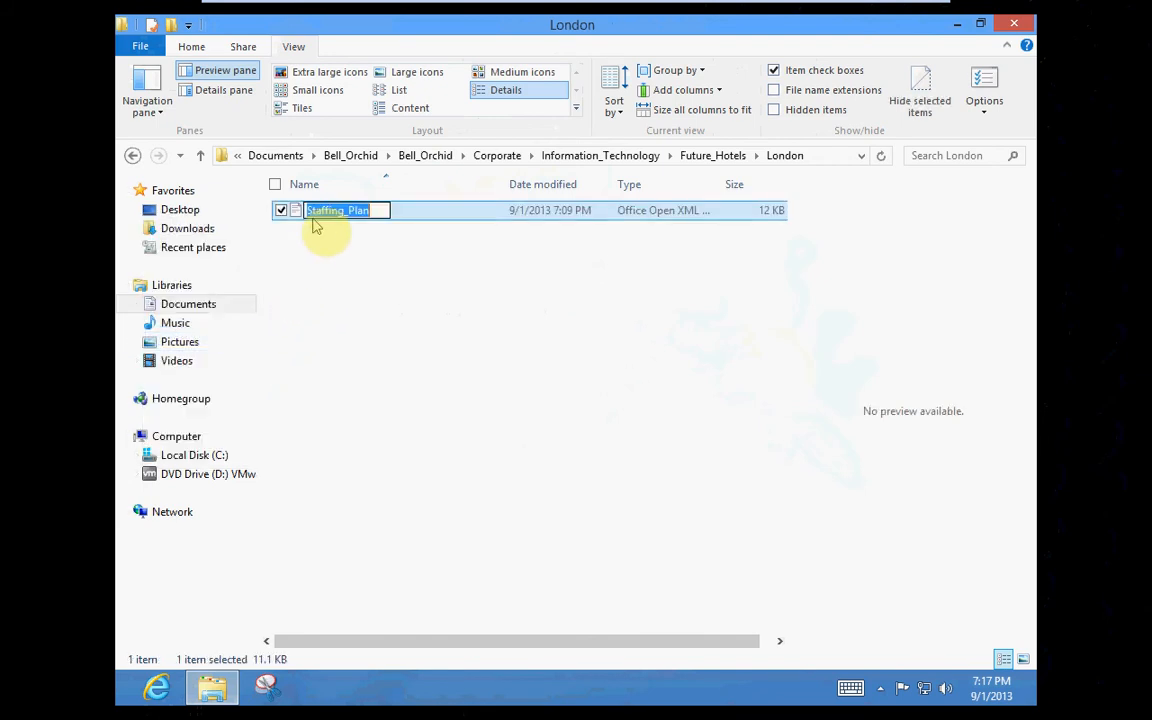
{"action": "left_click", "coordinate": [312, 217]}
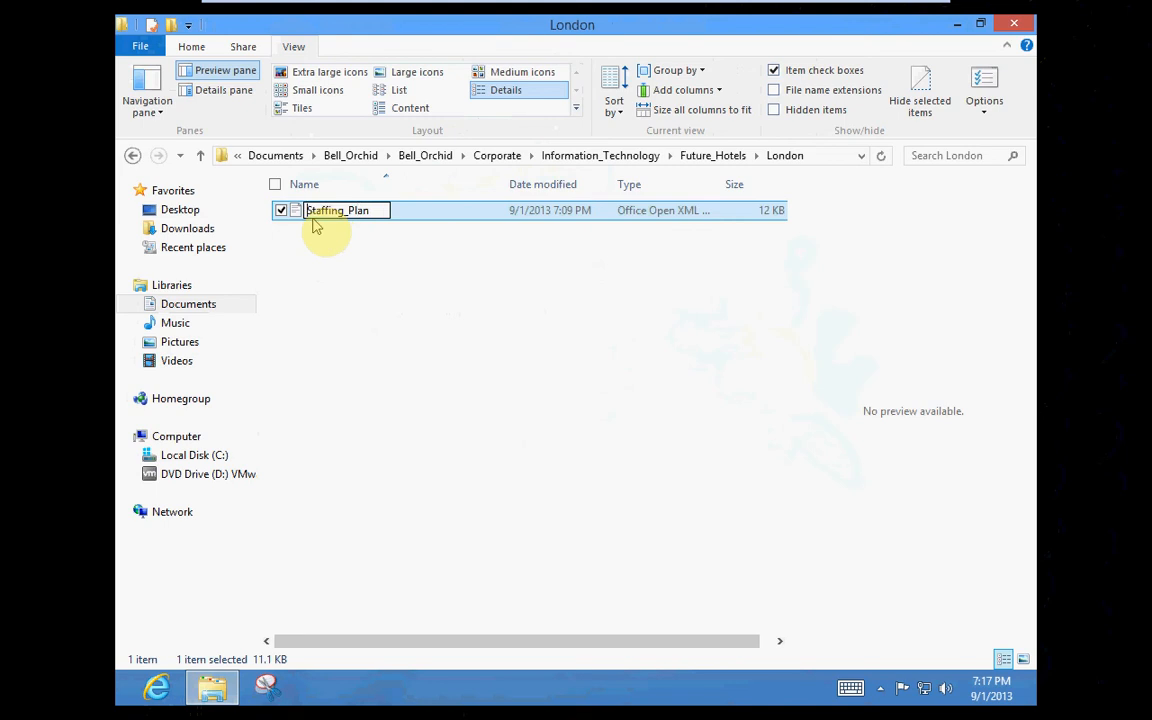
{"action": "type", "text": "London_"}
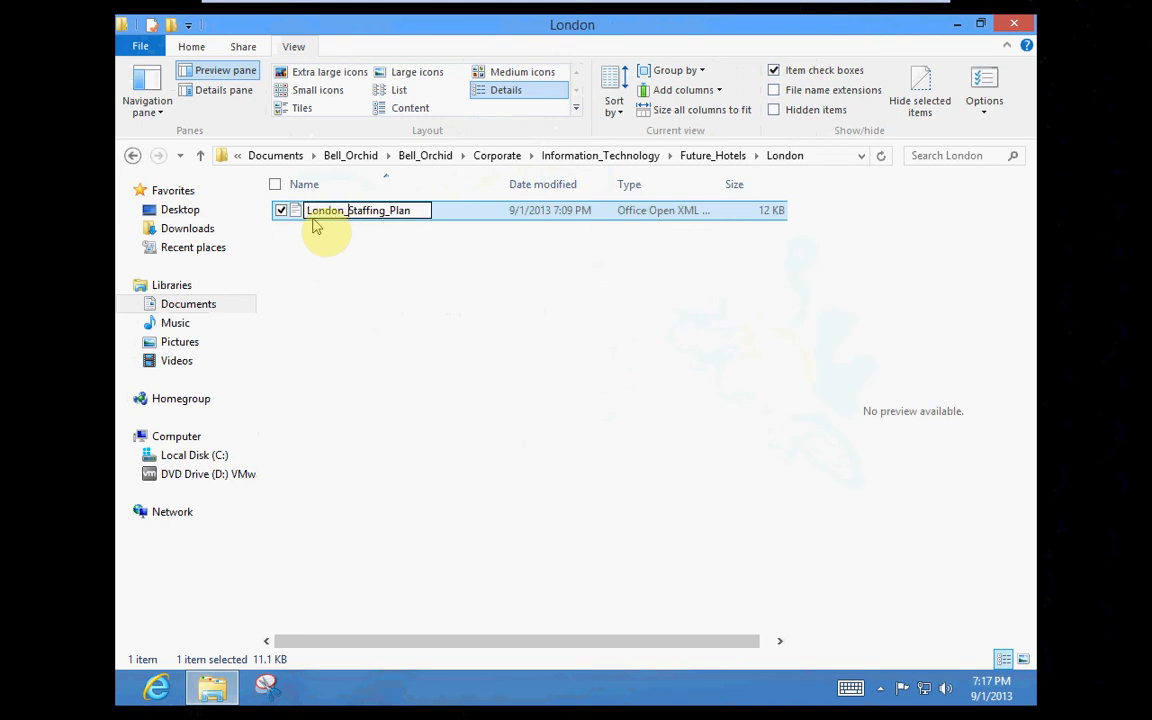
{"action": "key", "text": "Return"}
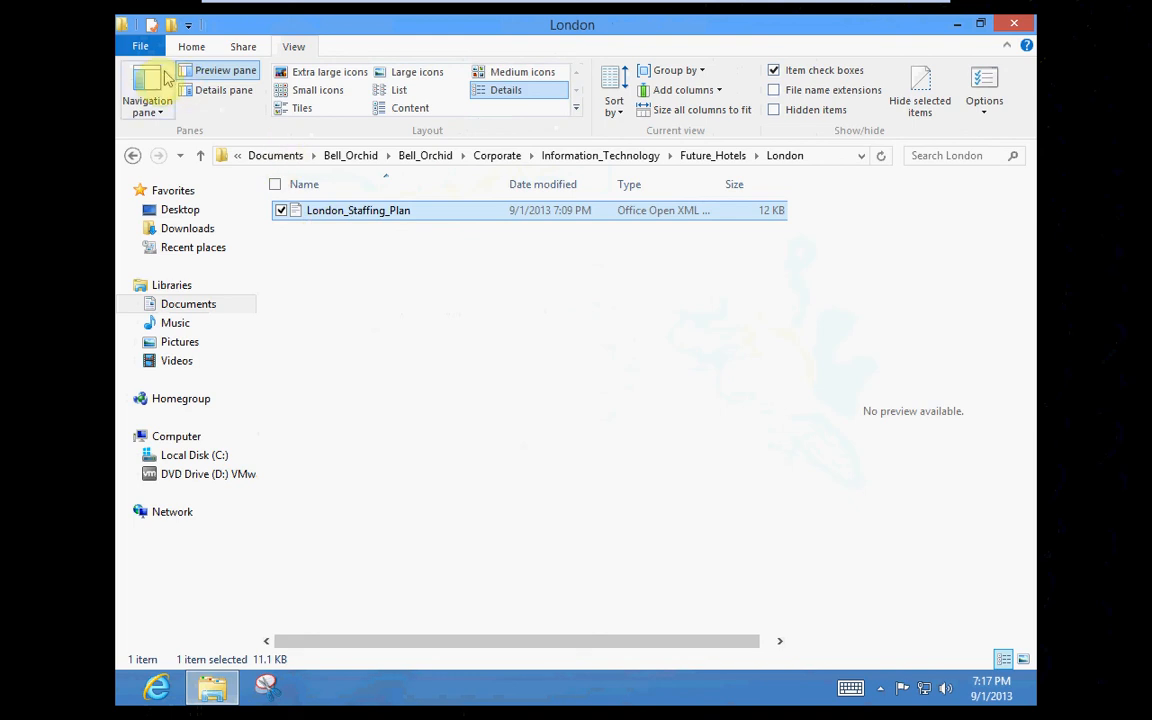
Return to Future_Hotels and copy the original Staffing_Plan file into the Rome folder.
{"action": "left_click", "coordinate": [132, 155]}
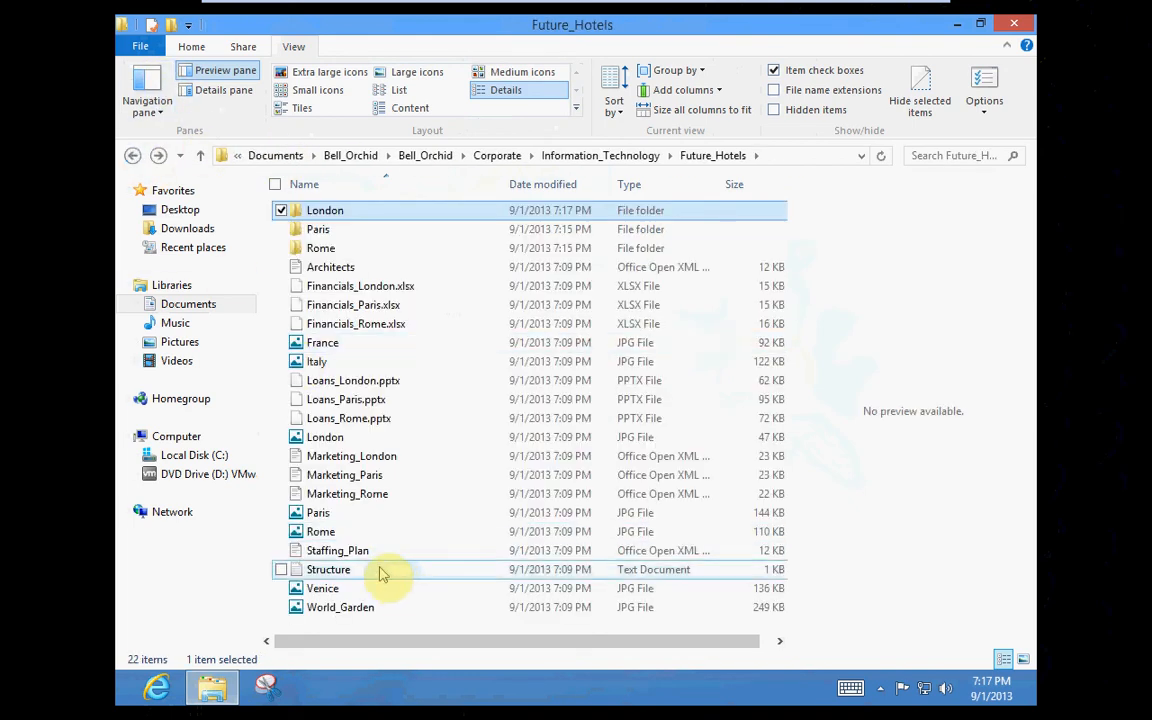
{"action": "right_click", "coordinate": [371, 560]}
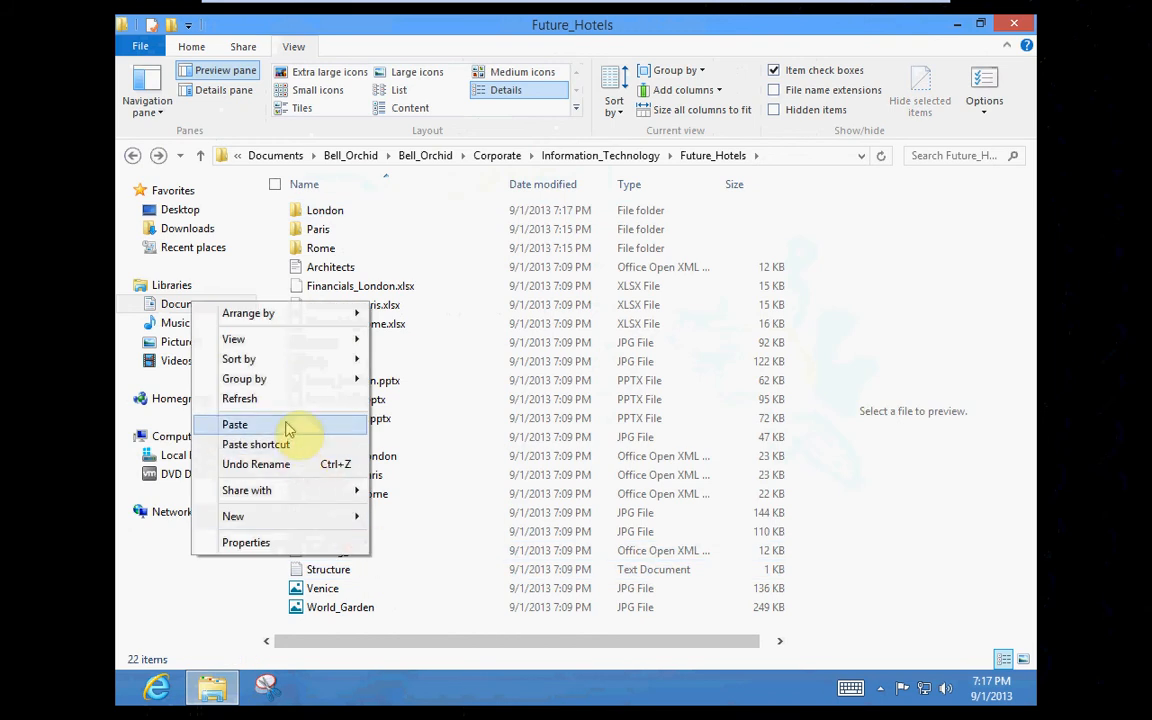
{"action": "left_click", "coordinate": [458, 553]}
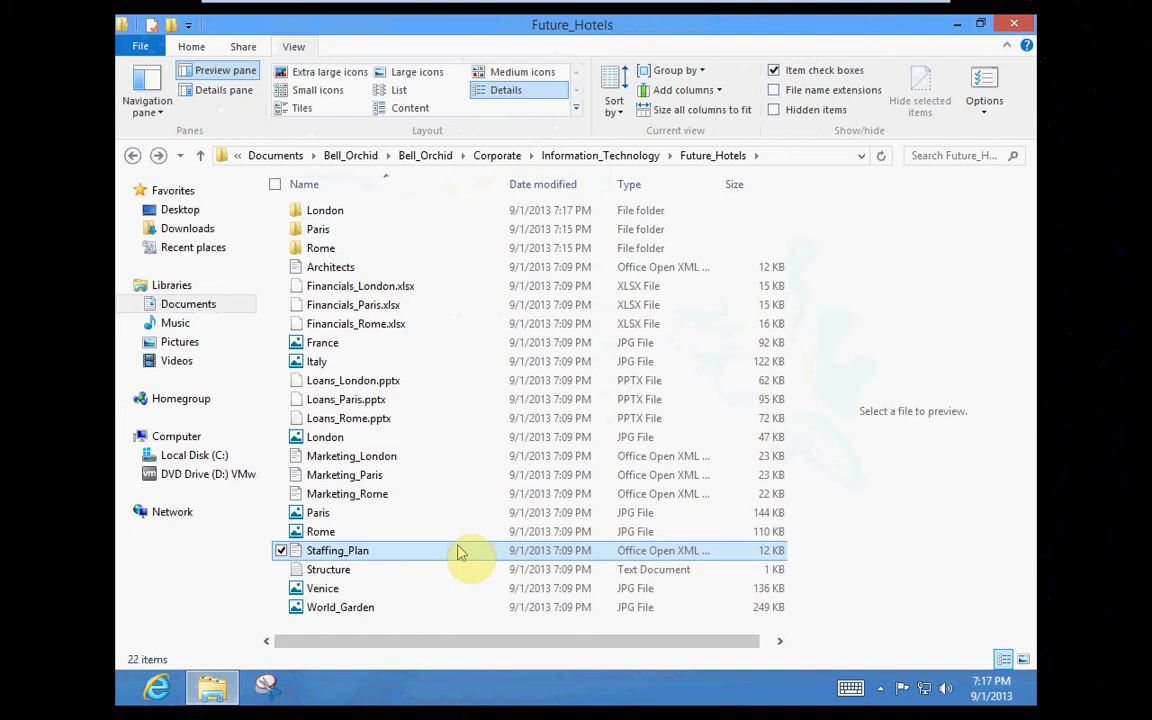
{"action": "right_click", "coordinate": [398, 558]}
{"action": "left_click", "coordinate": [290, 420]}
{"action": "double_click", "coordinate": [318, 250]}
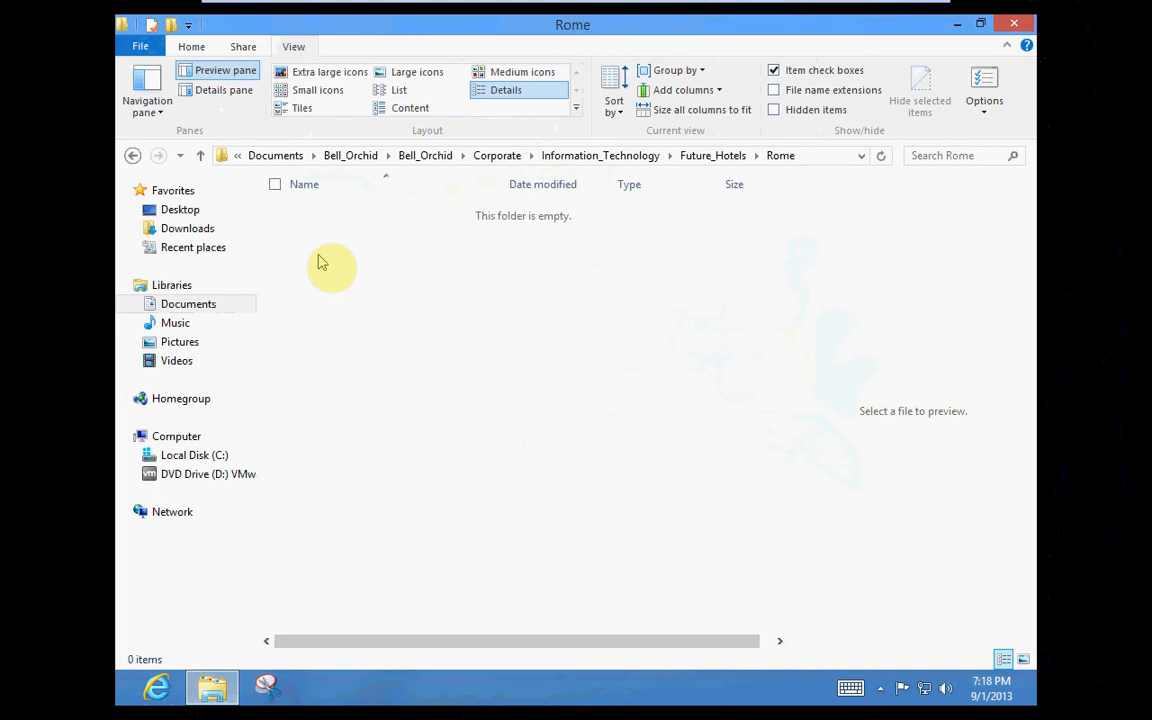
{"action": "left_click", "coordinate": [191, 47]}
{"action": "left_click", "coordinate": [180, 88]}
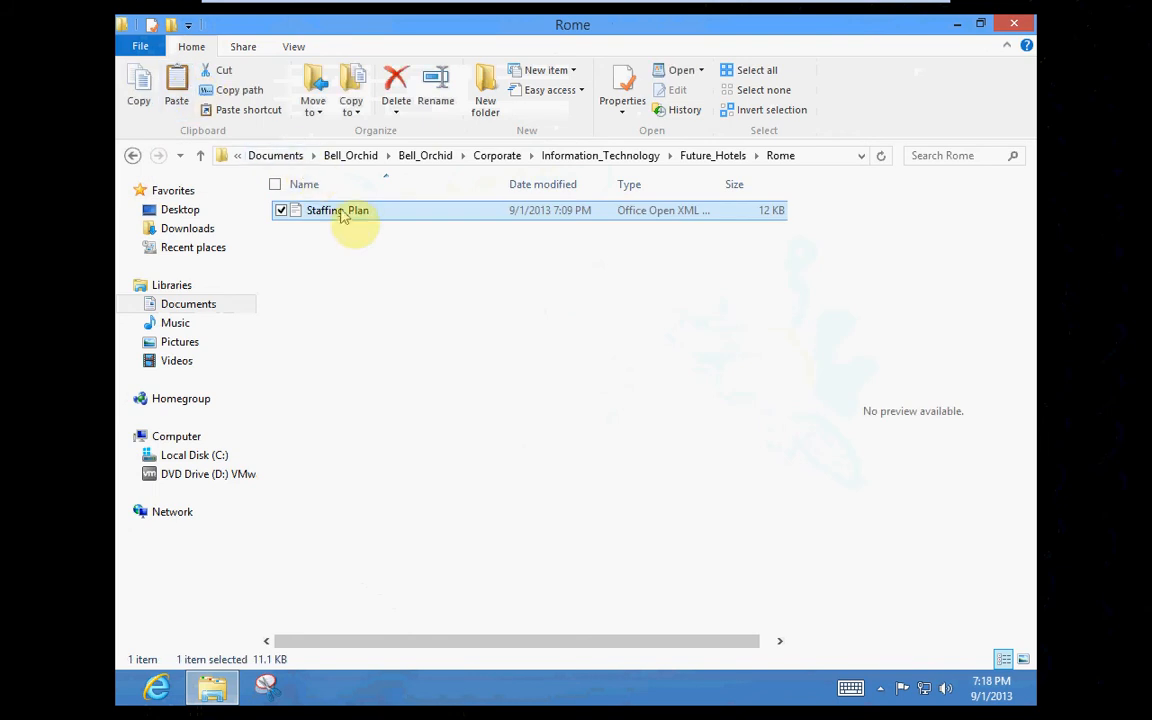
Rename the Staffing_Plan copy in the Rome folder as Rome_Staffing_Plan.
{"action": "left_click", "coordinate": [343, 212]}
{"action": "left_click", "coordinate": [343, 211]}
{"action": "key", "text": "Home"}
{"action": "type", "text": "Rome_"}
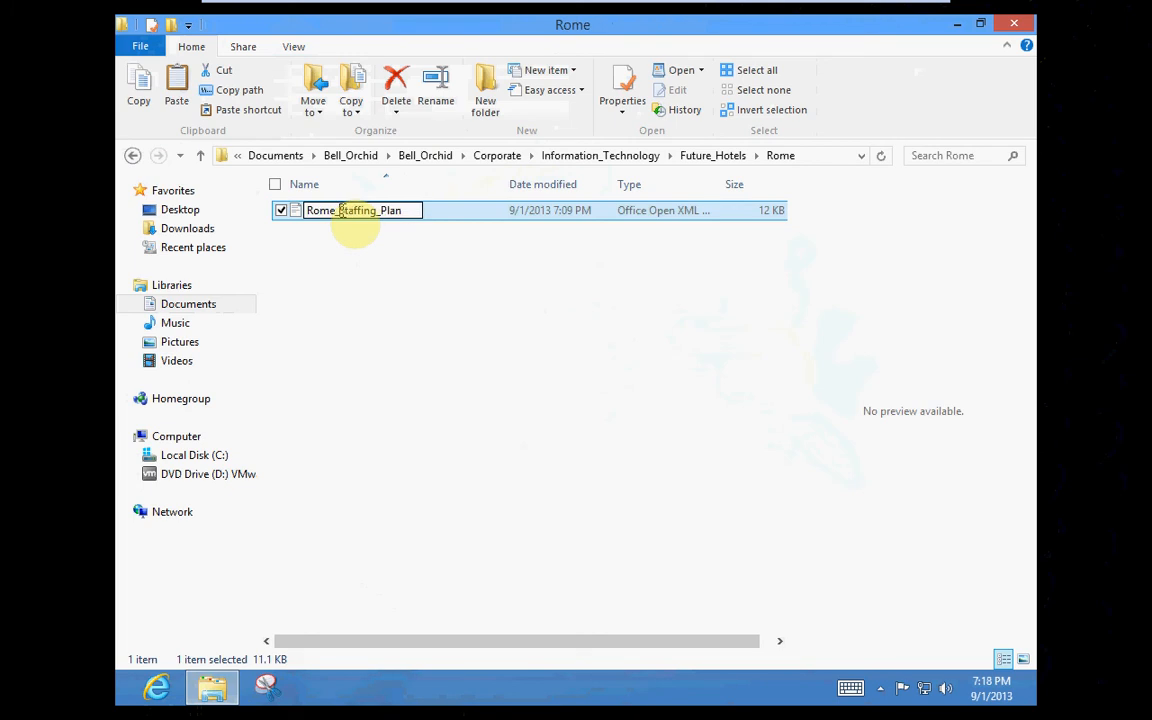
{"action": "key", "text": "Return"}
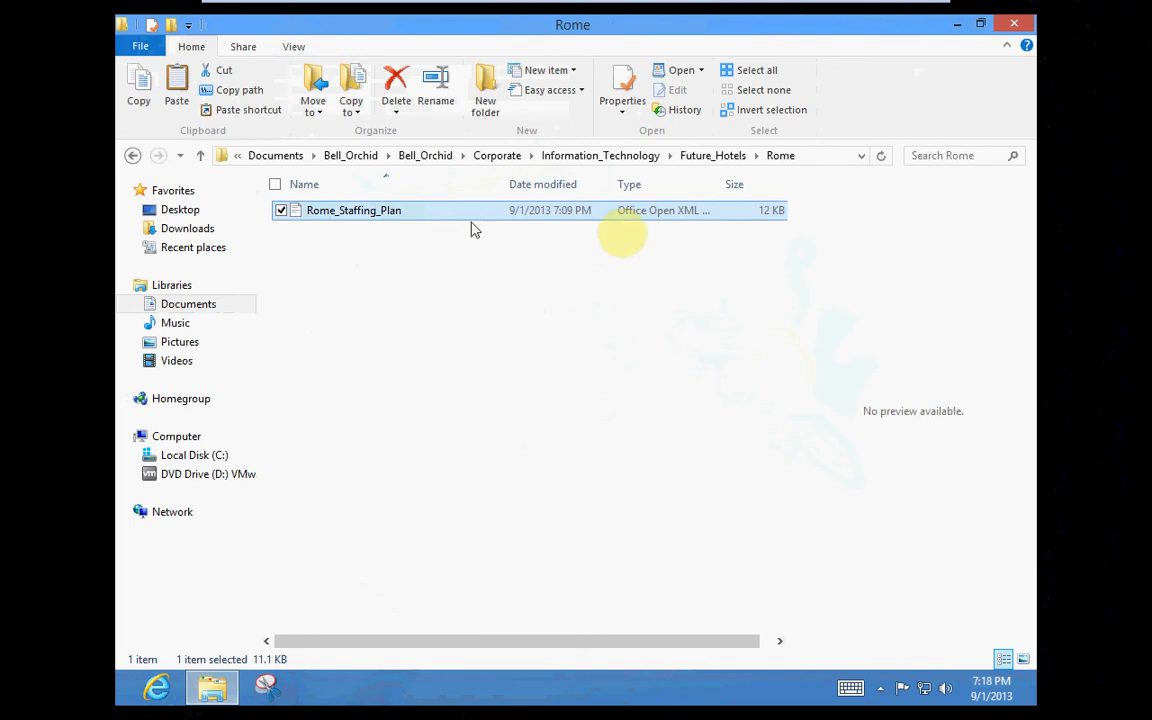
Go back to Future_Hotels and move Financials_London.xlsx into the London folder.
{"action": "left_click", "coordinate": [712, 155]}
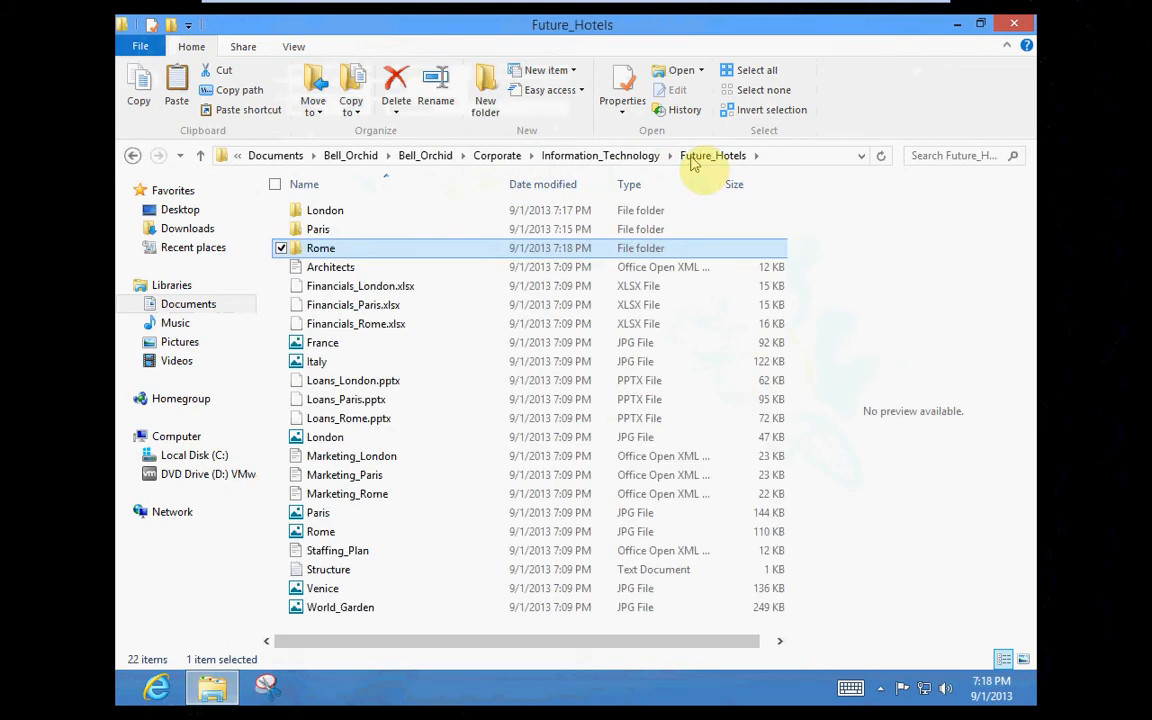
{"action": "left_click", "coordinate": [388, 288]}
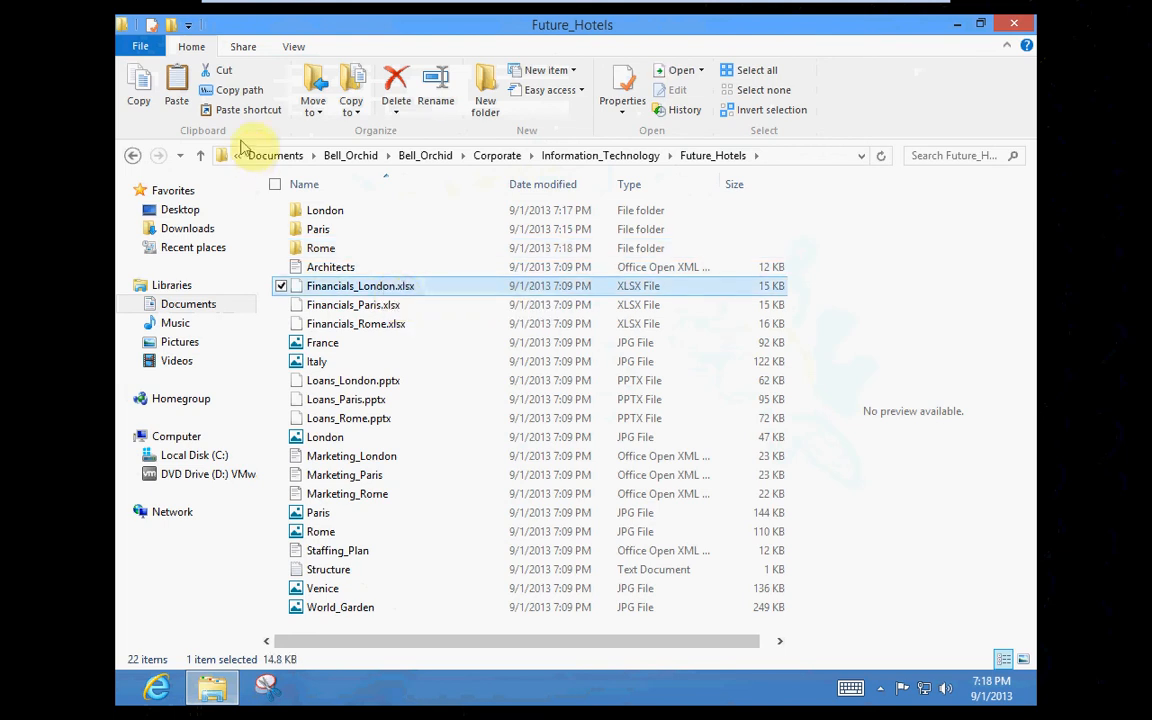
{"action": "left_click", "coordinate": [226, 72]}
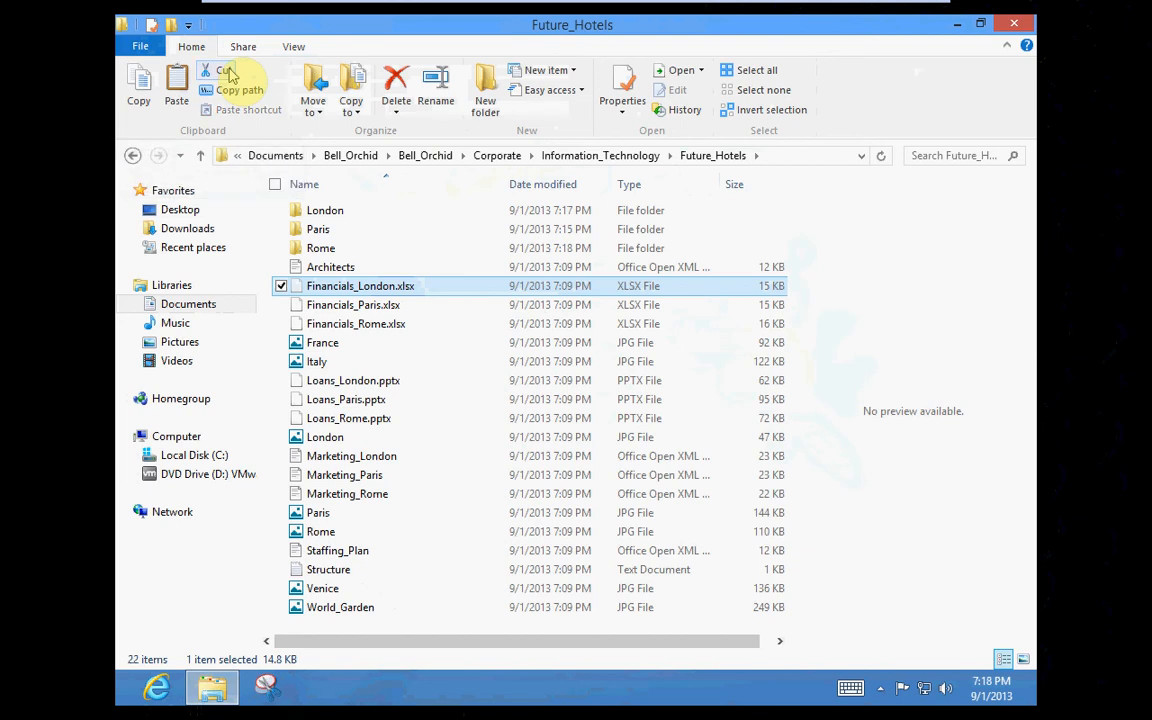
{"action": "double_click", "coordinate": [324, 212]}
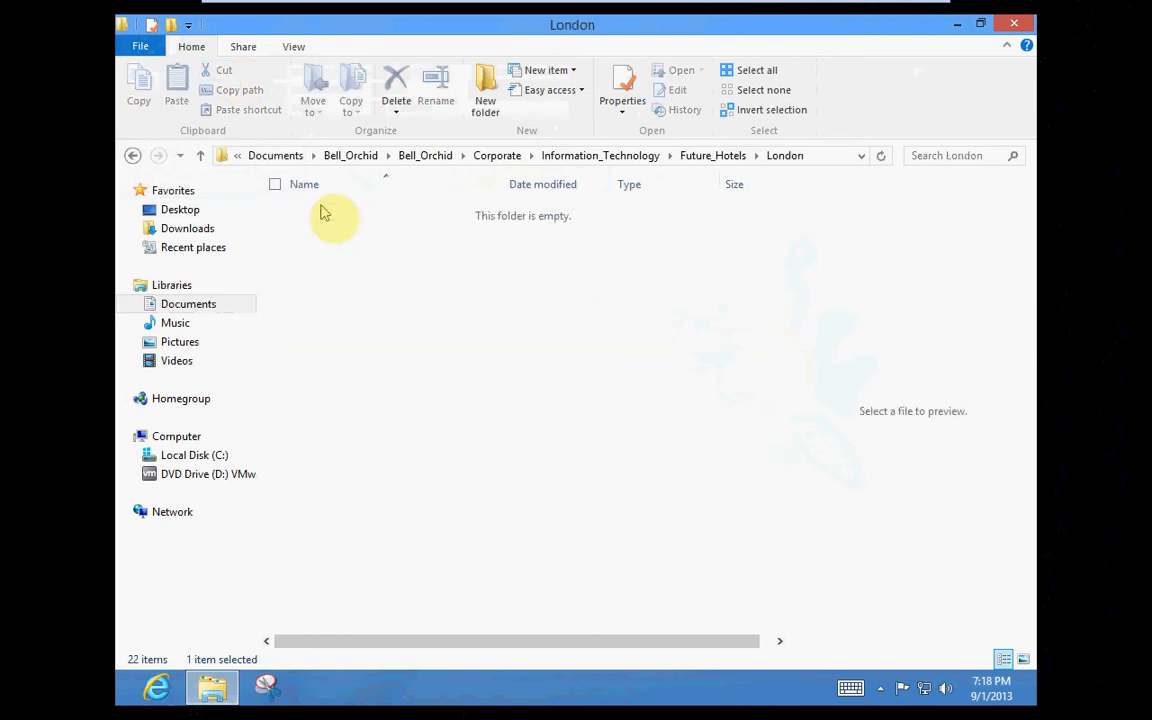
{"action": "right_click", "coordinate": [324, 306]}
{"action": "left_click", "coordinate": [240, 422]}
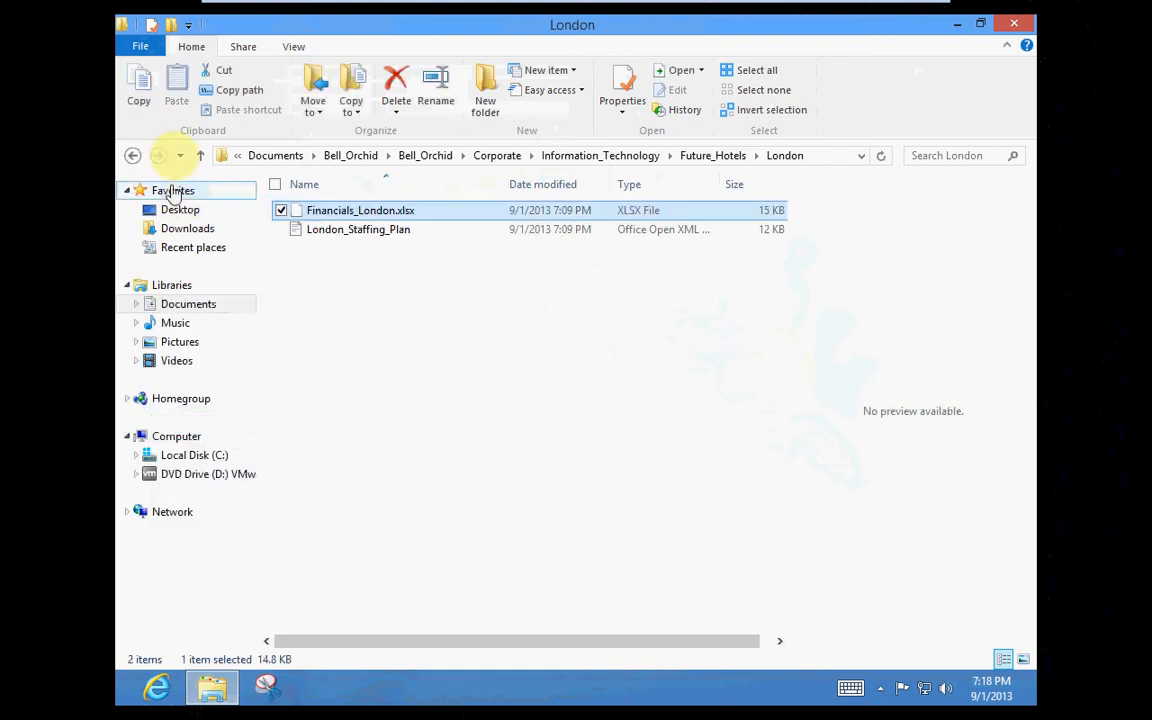
Return to Future_Hotels and move Financials_Paris.xlsx into the Paris folder.
{"action": "left_click", "coordinate": [134, 157]}
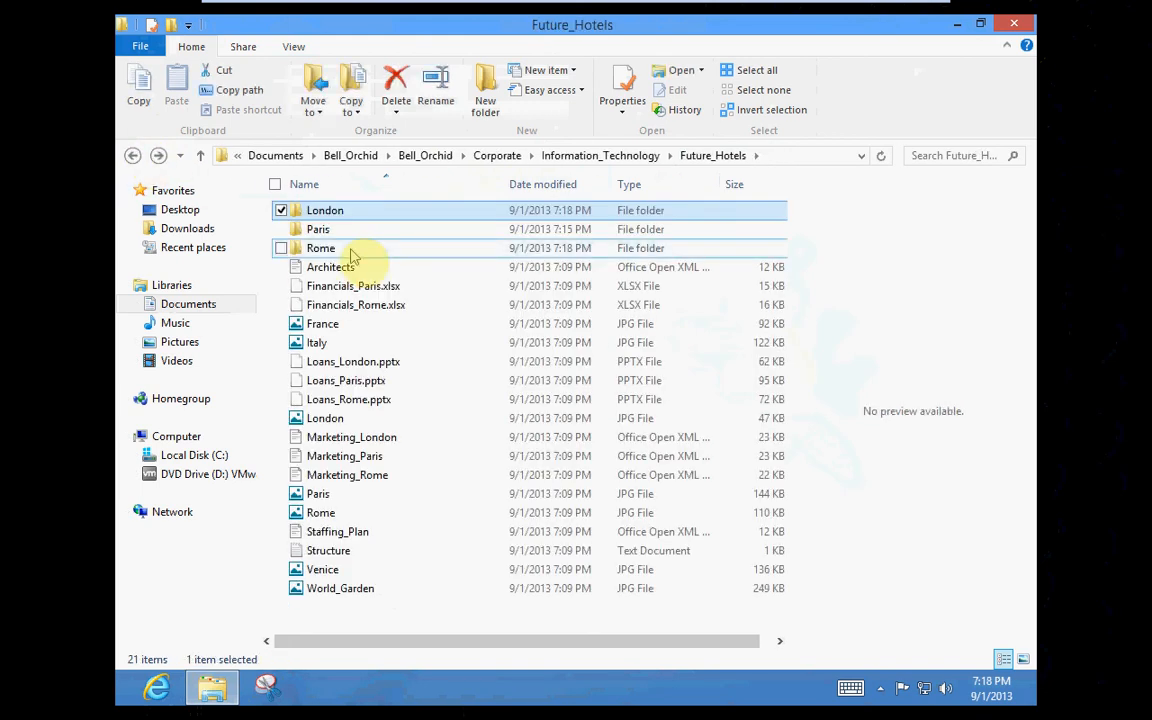
{"action": "left_click", "coordinate": [381, 292]}
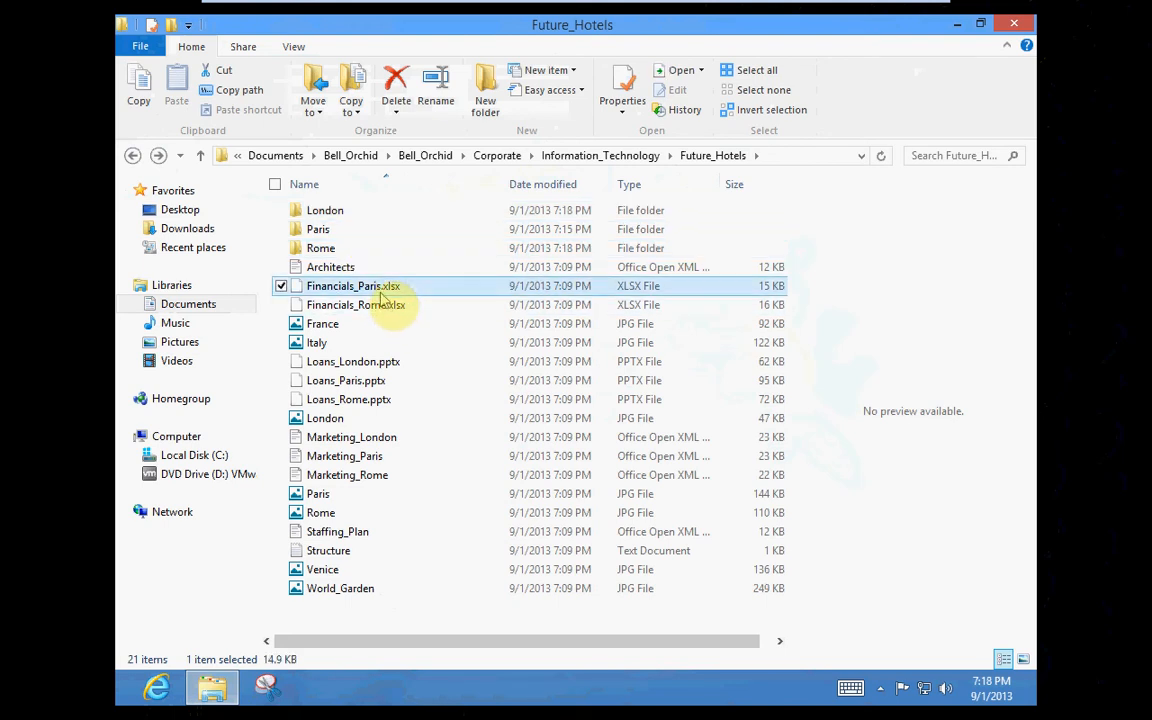
{"action": "right_click", "coordinate": [381, 297]}
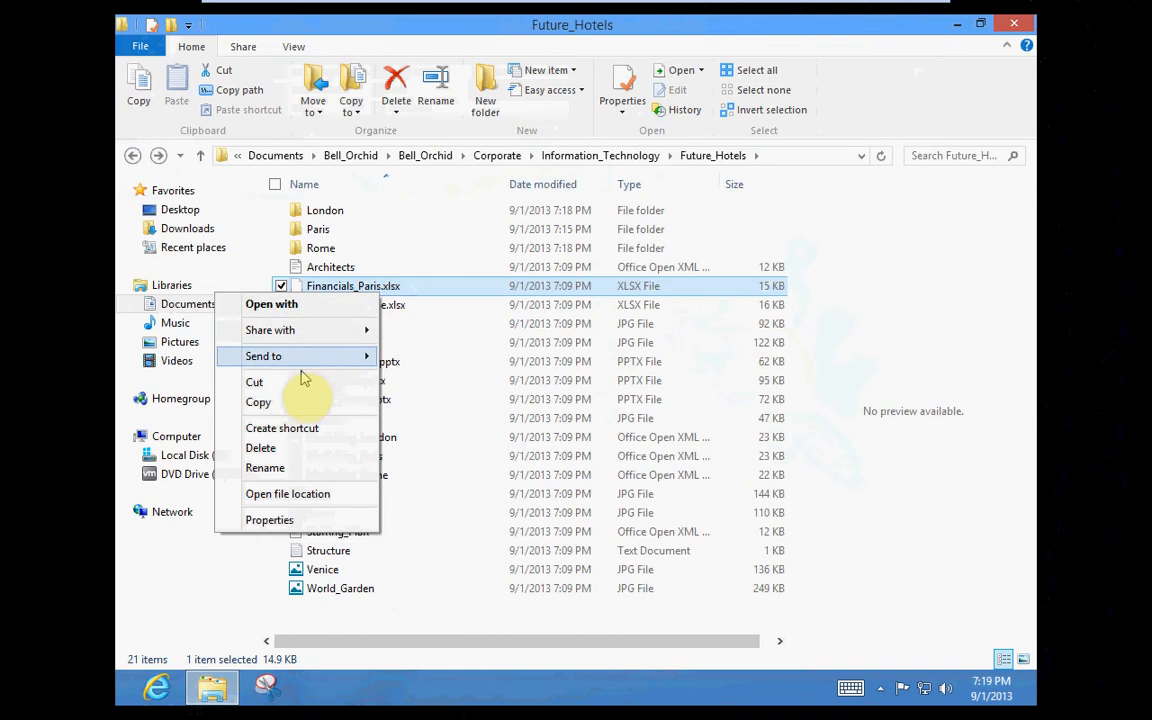
{"action": "left_click", "coordinate": [295, 388]}
{"action": "left_click", "coordinate": [310, 236]}
{"action": "double_click", "coordinate": [310, 236]}
{"action": "right_click", "coordinate": [341, 348]}
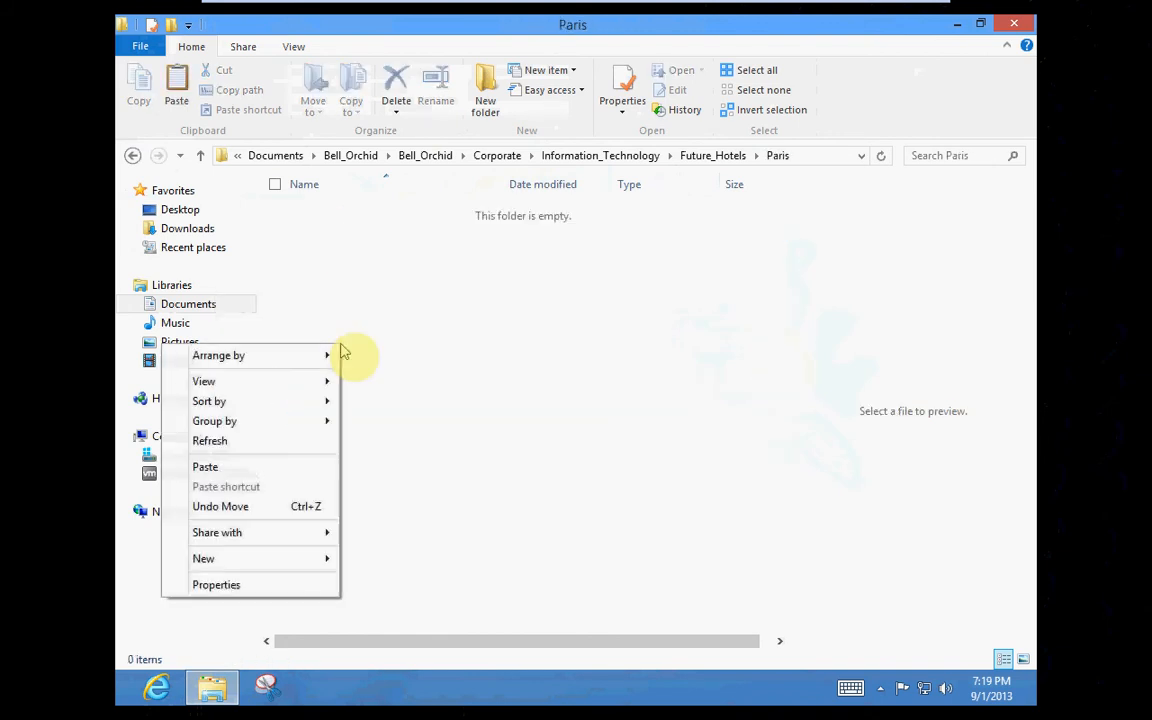
{"action": "left_click", "coordinate": [241, 468]}
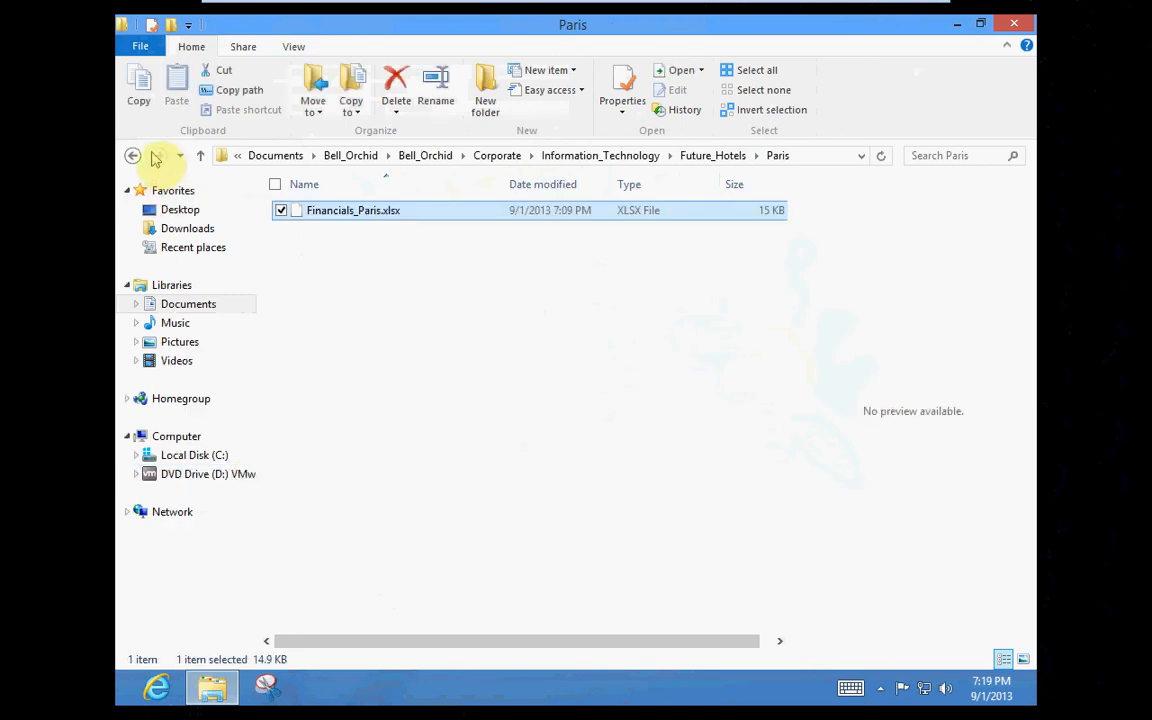
Return to Future_Hotels and move Financials_Rome.xlsx into the Rome folder.
{"action": "left_click", "coordinate": [132, 155]}
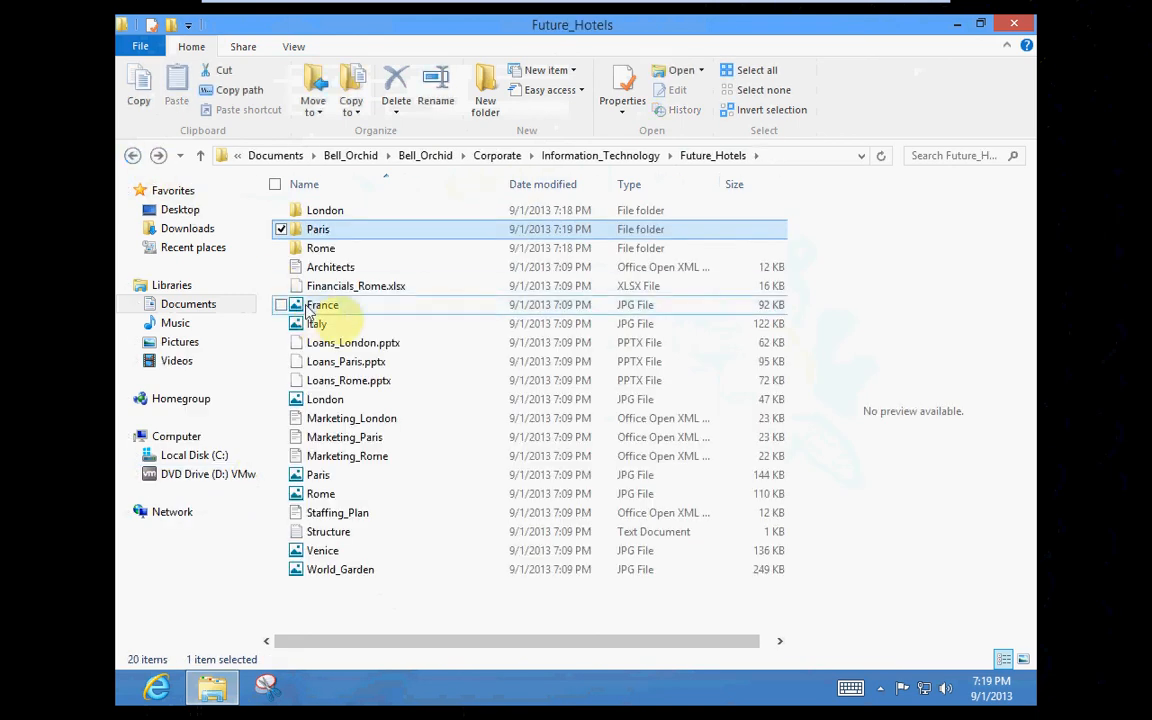
{"action": "left_click", "coordinate": [331, 289]}
{"action": "right_click", "coordinate": [331, 289]}
{"action": "left_click", "coordinate": [256, 381]}
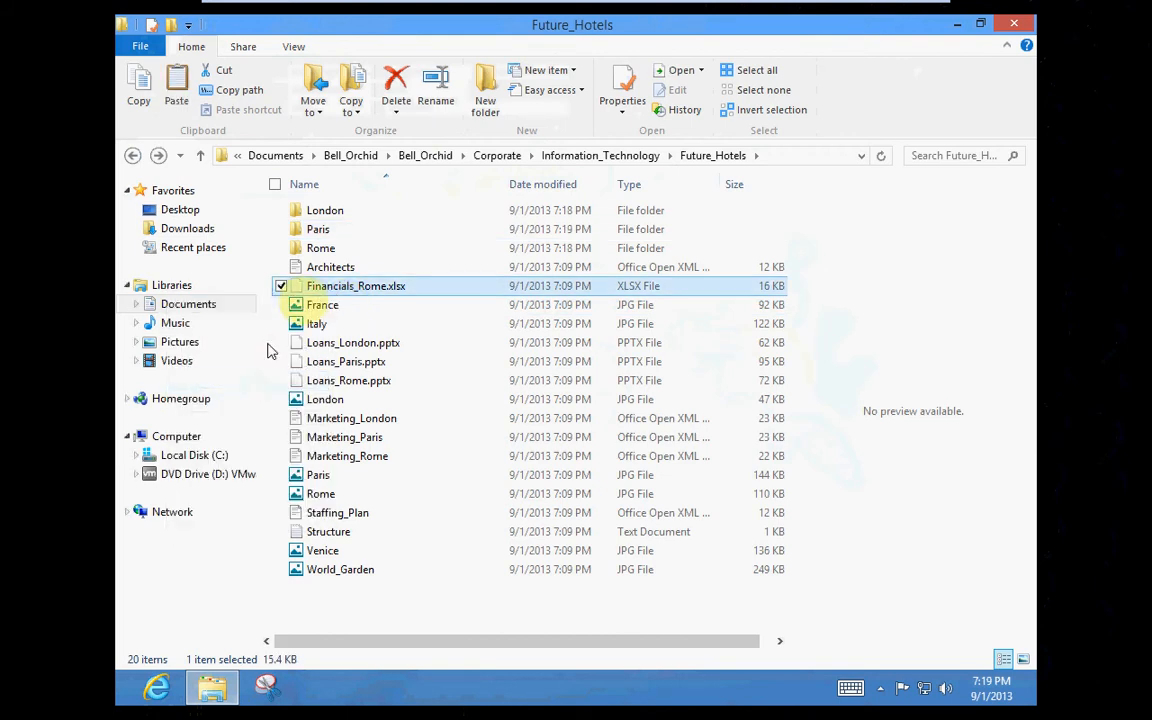
{"action": "double_click", "coordinate": [318, 248]}
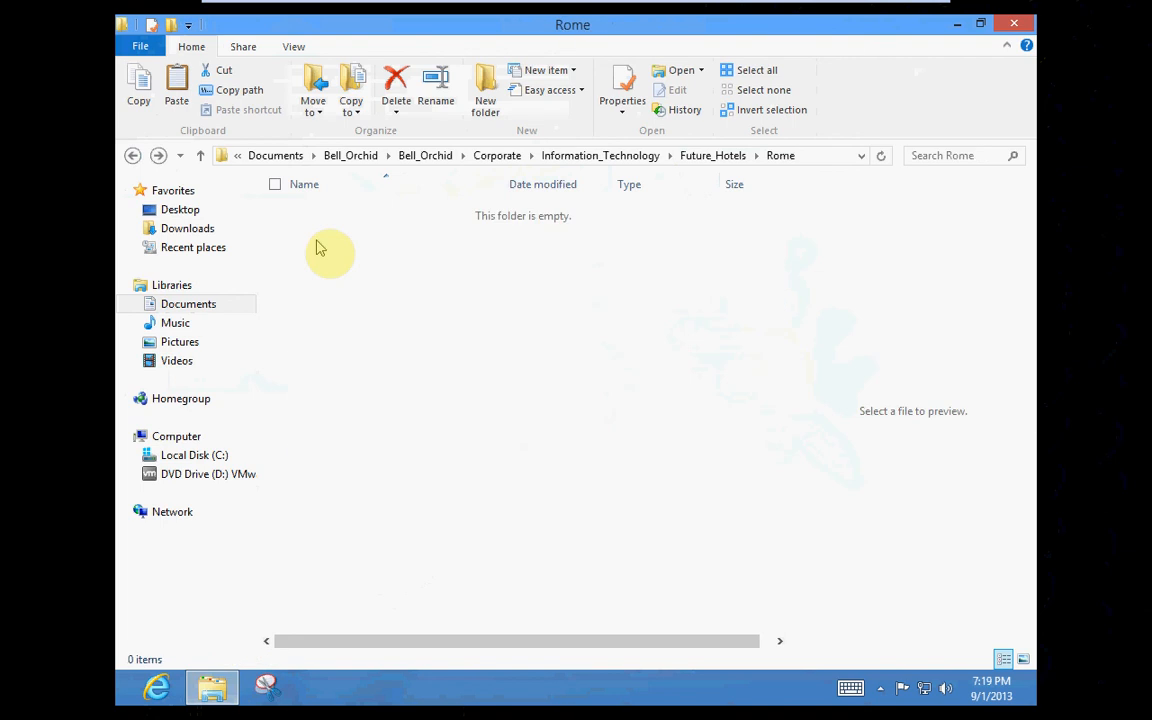
{"action": "right_click", "coordinate": [318, 248]}
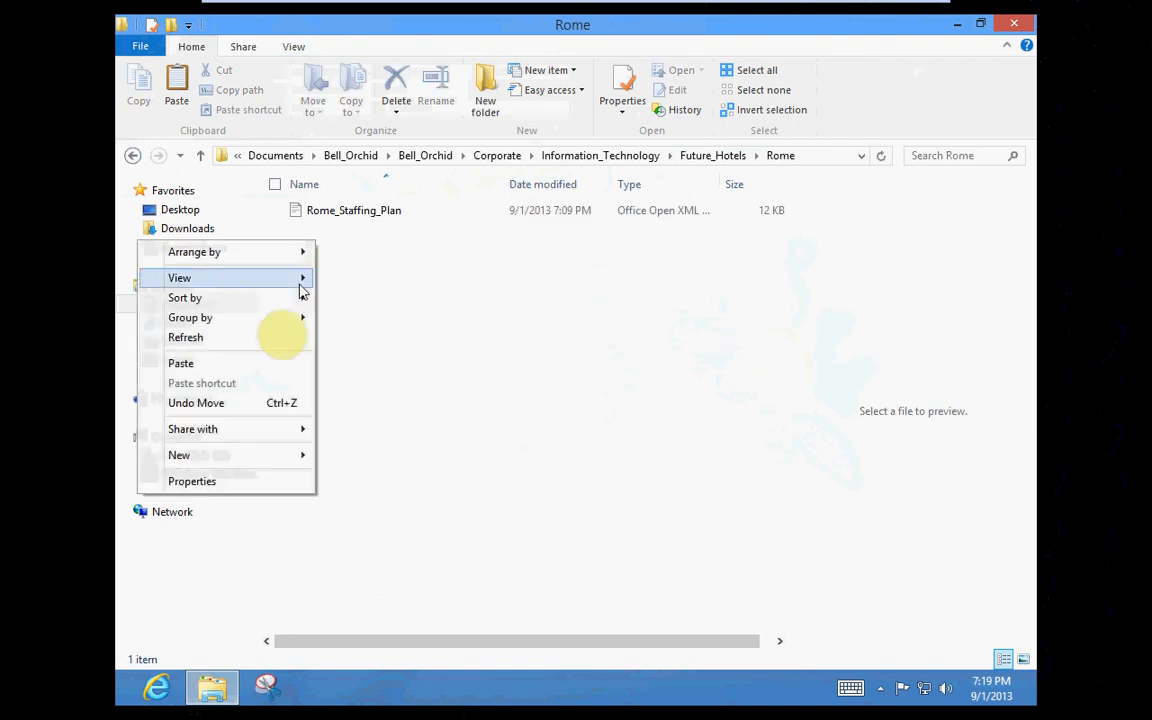
{"action": "left_click", "coordinate": [181, 363]}
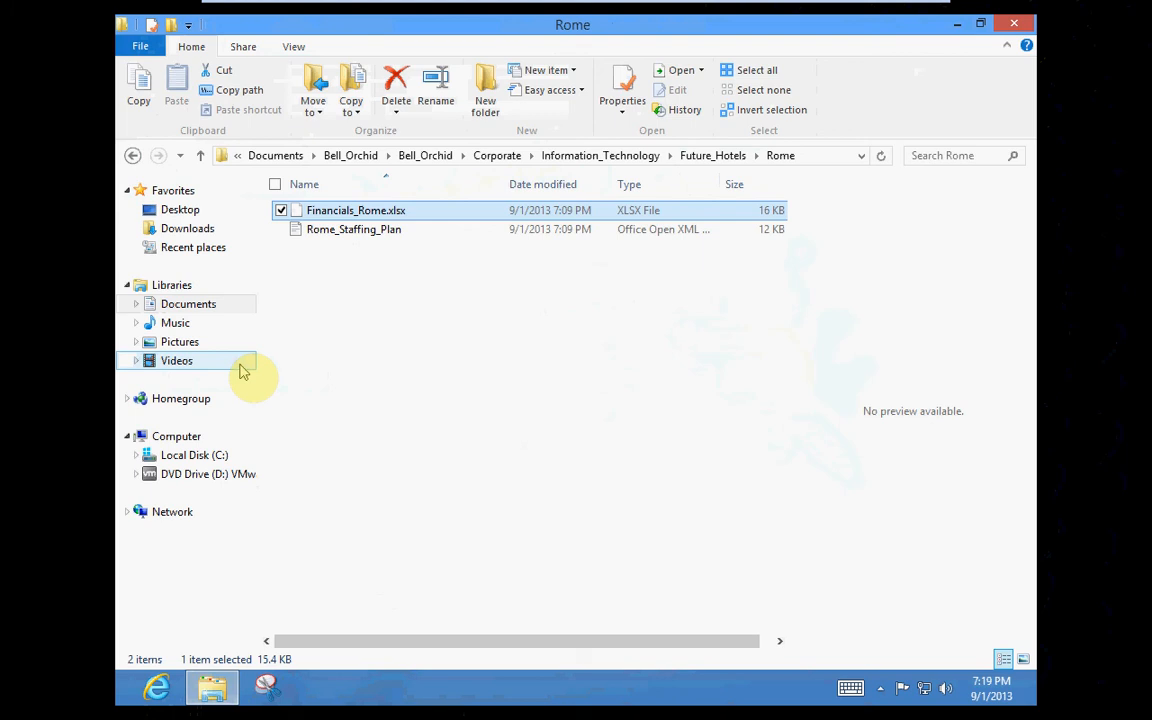
Go back to Future_Hotels, move the Architects file into the London folder and undo that move.
{"action": "left_click", "coordinate": [133, 156]}
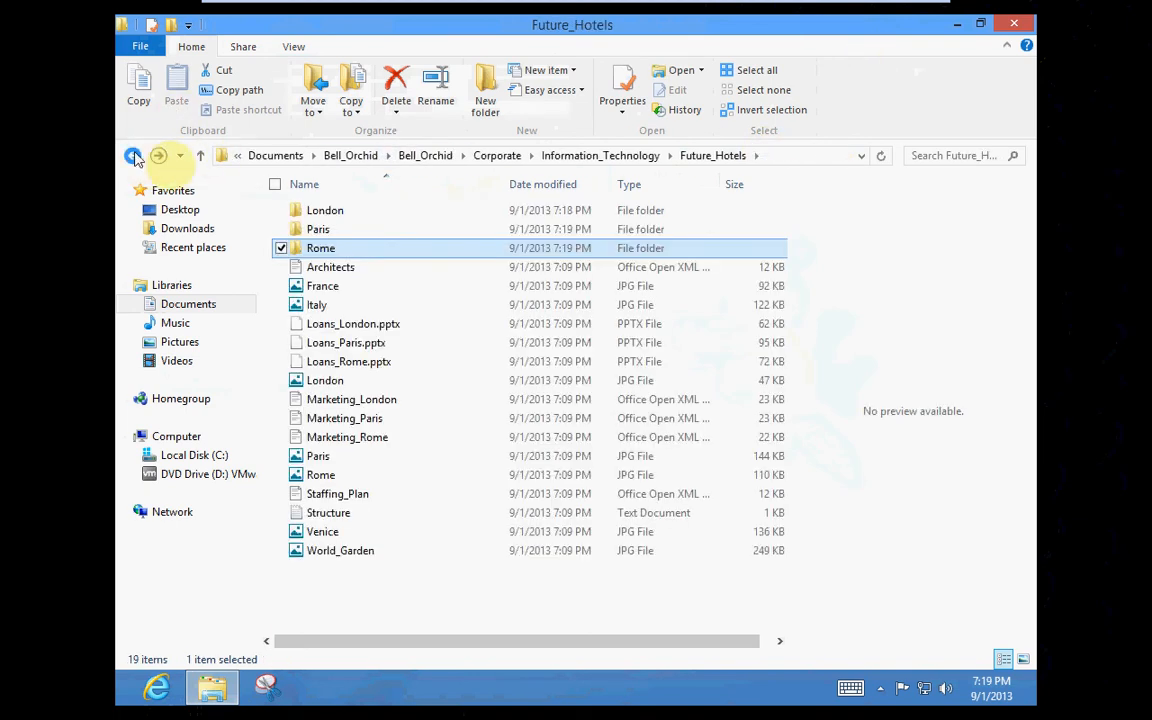
{"action": "right_click", "coordinate": [337, 281]}
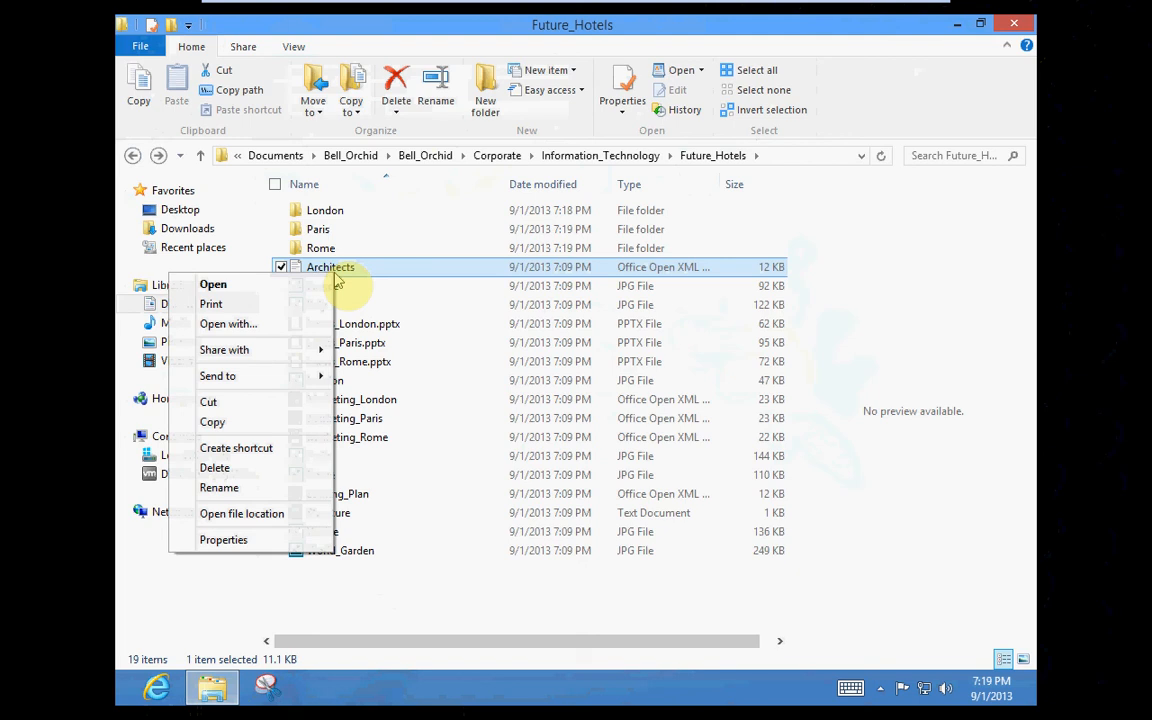
{"action": "left_click", "coordinate": [222, 403]}
{"action": "double_click", "coordinate": [322, 214]}
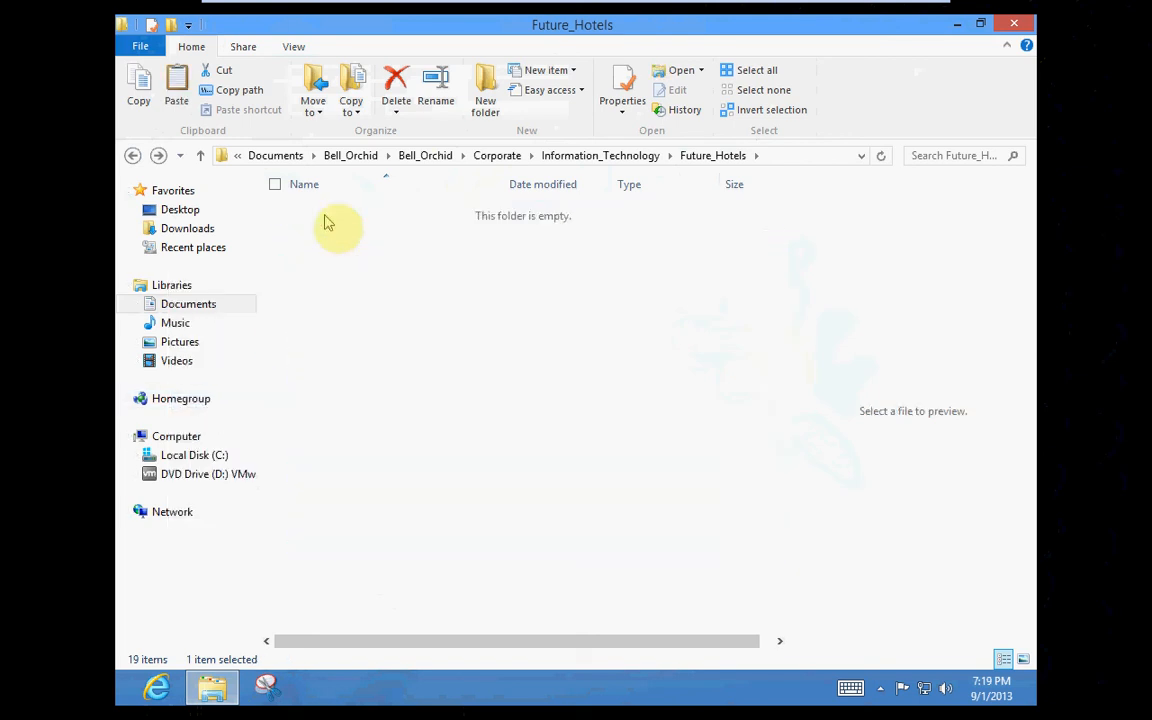
{"action": "right_click", "coordinate": [340, 358]}
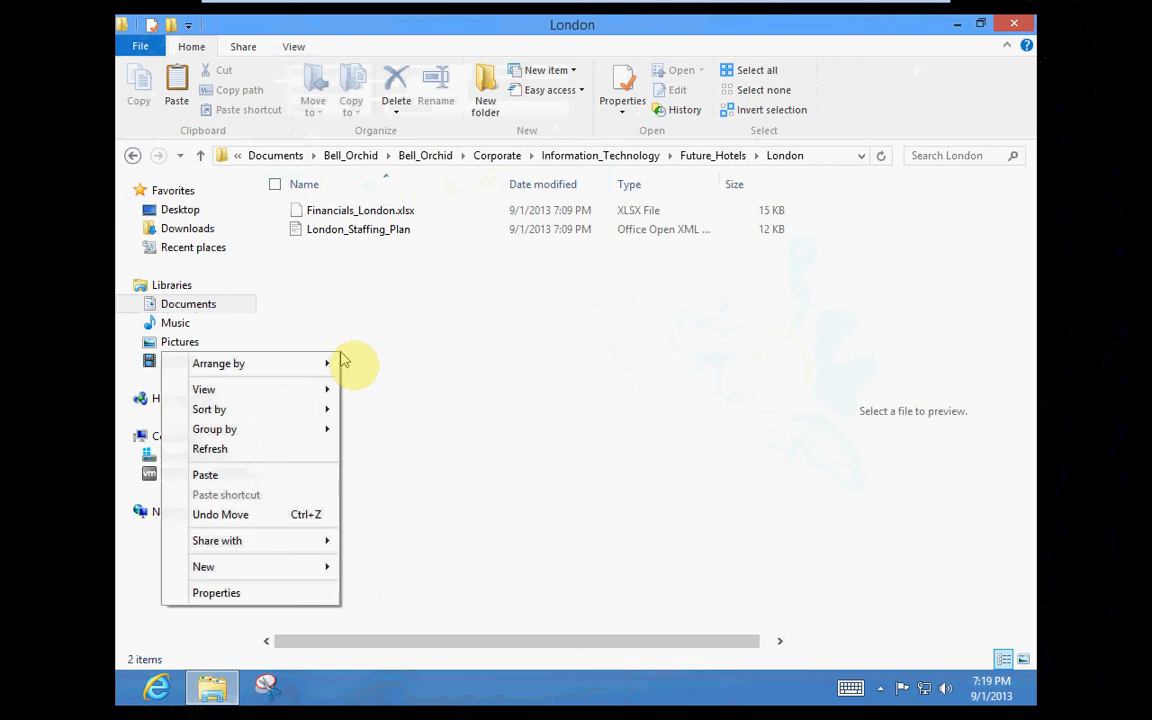
{"action": "left_click", "coordinate": [239, 479]}
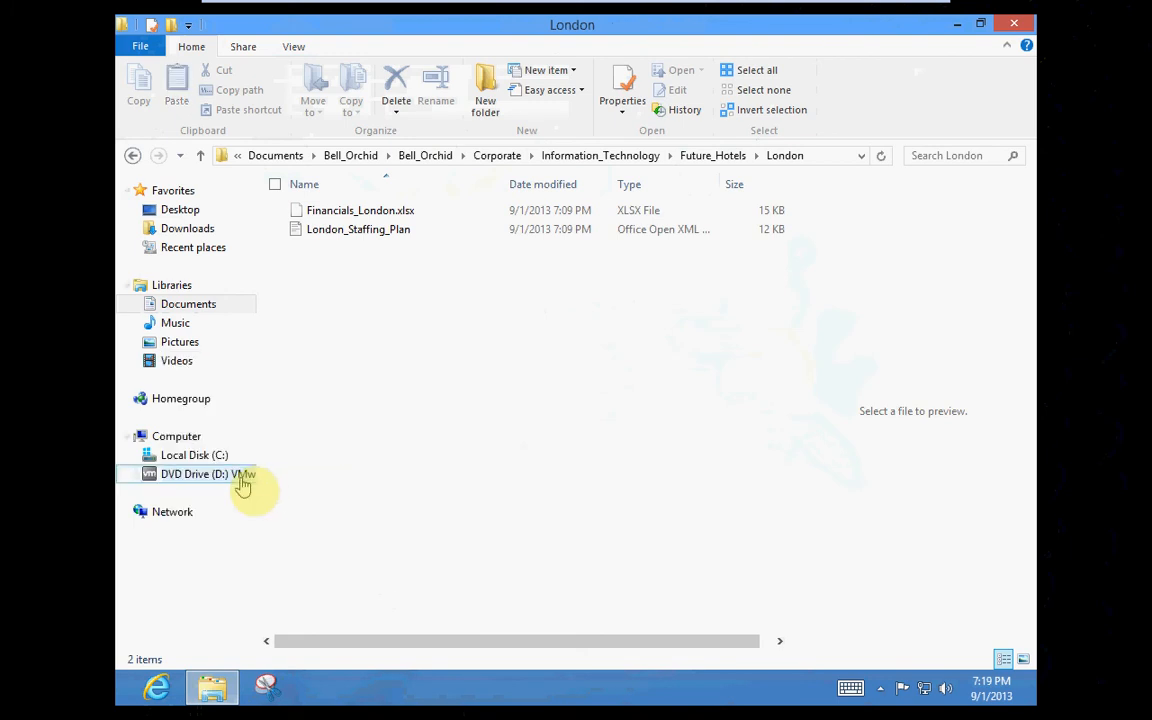
{"action": "right_click", "coordinate": [320, 439]}
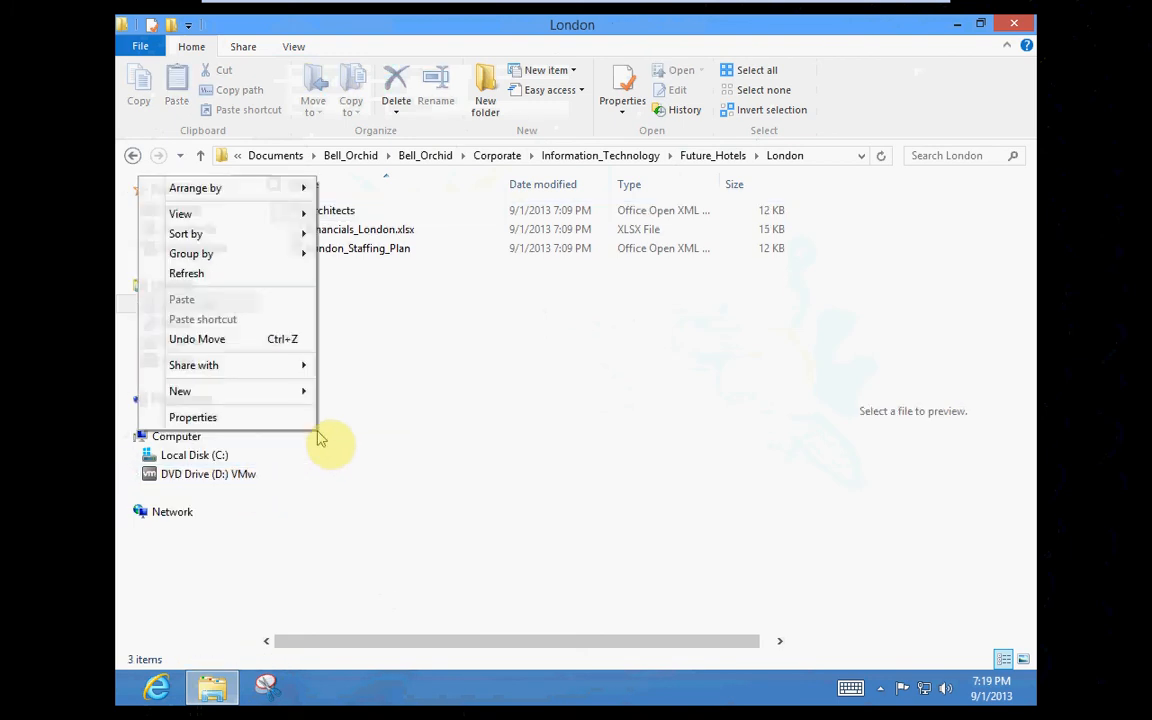
{"action": "left_click", "coordinate": [282, 343]}
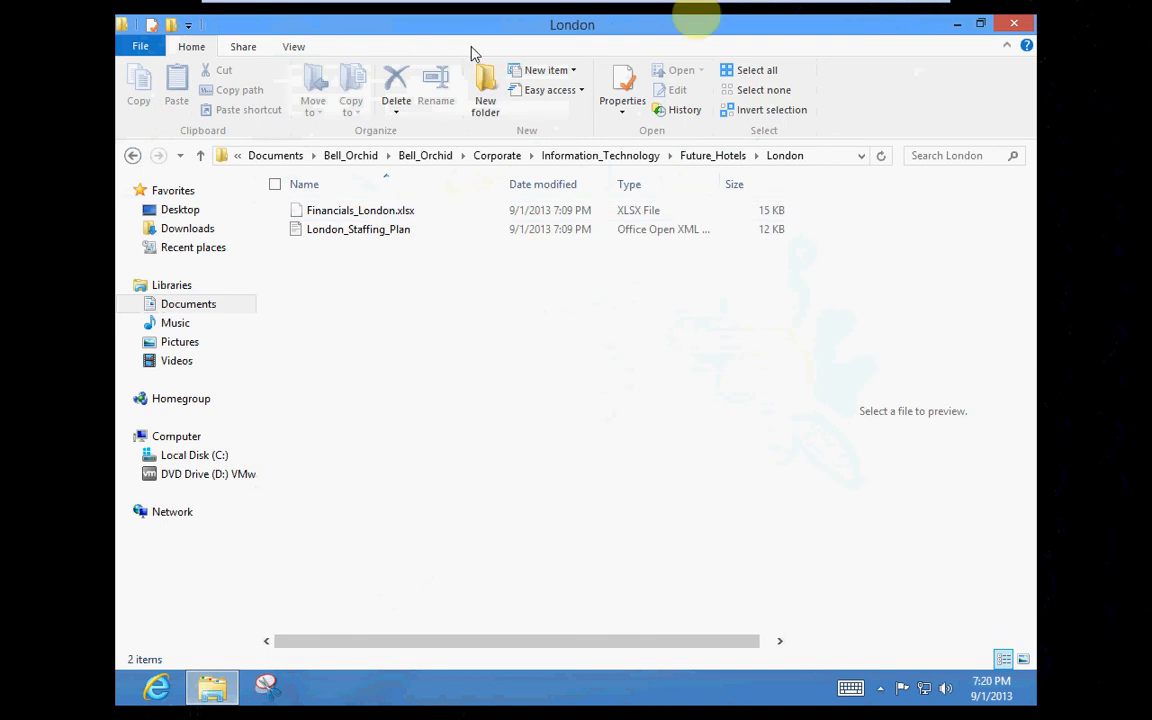
Snap the London folder window to the right half of the screen.
{"action": "left_click_drag", "start_coordinate": [681, 30], "coordinate": [1030, 160]}
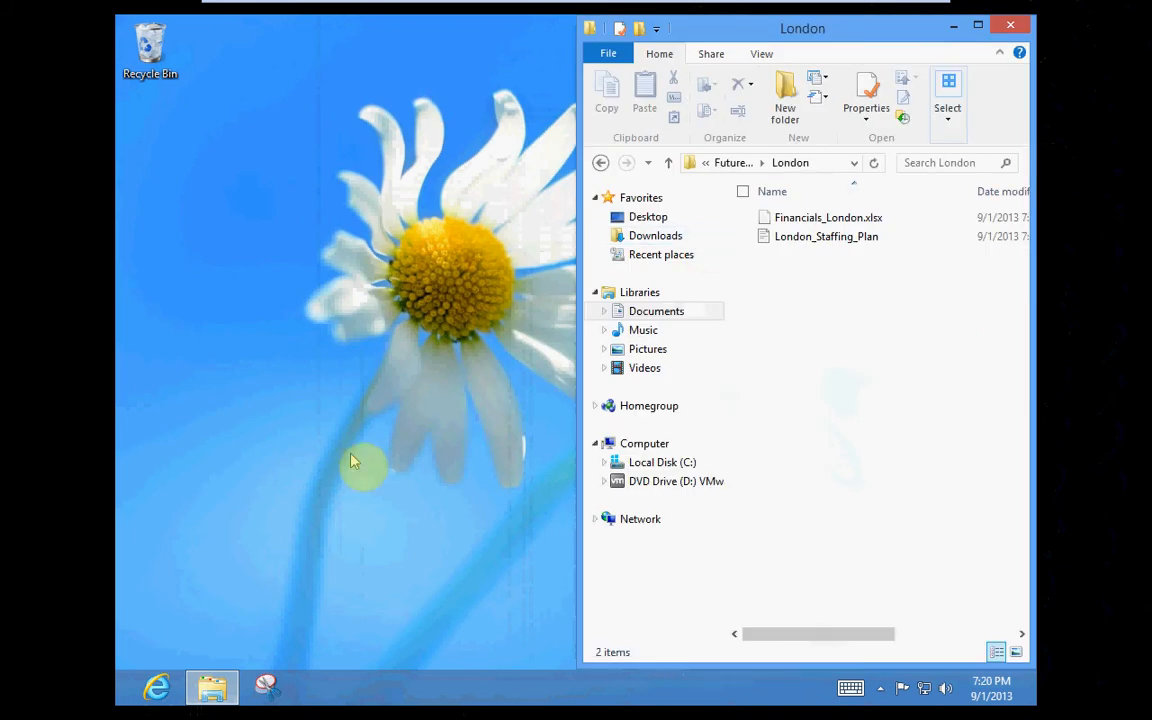
{"action": "right_click", "coordinate": [214, 686]}
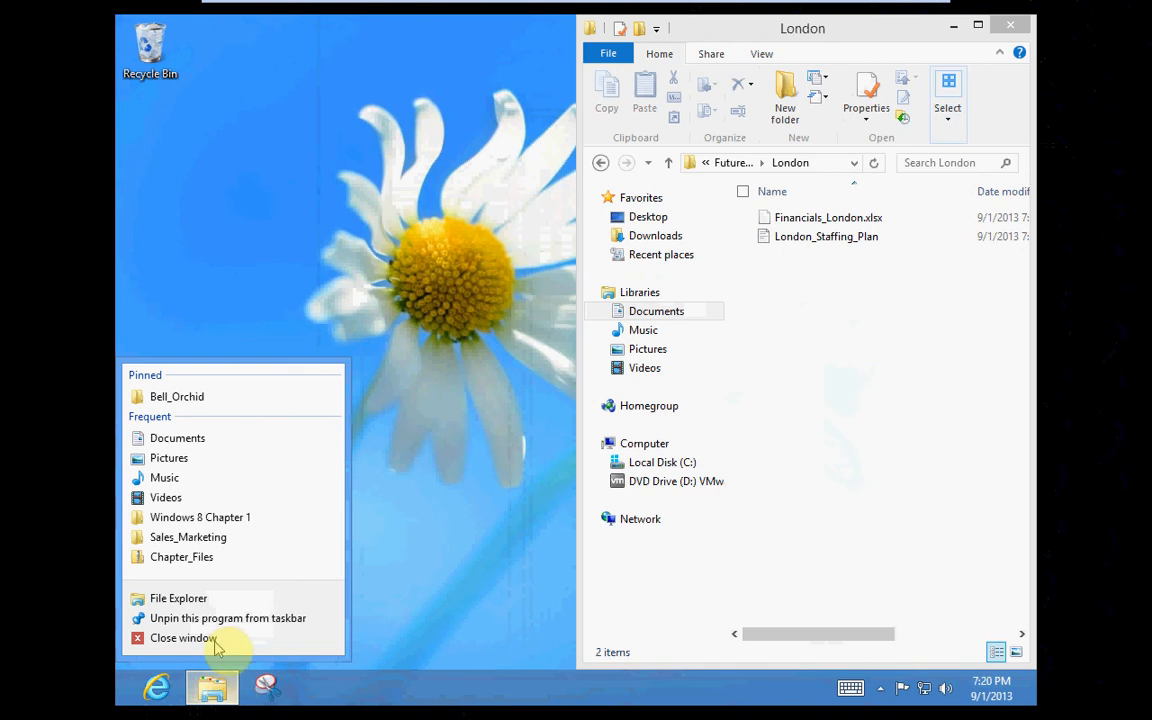
{"action": "left_click", "coordinate": [178, 404]}
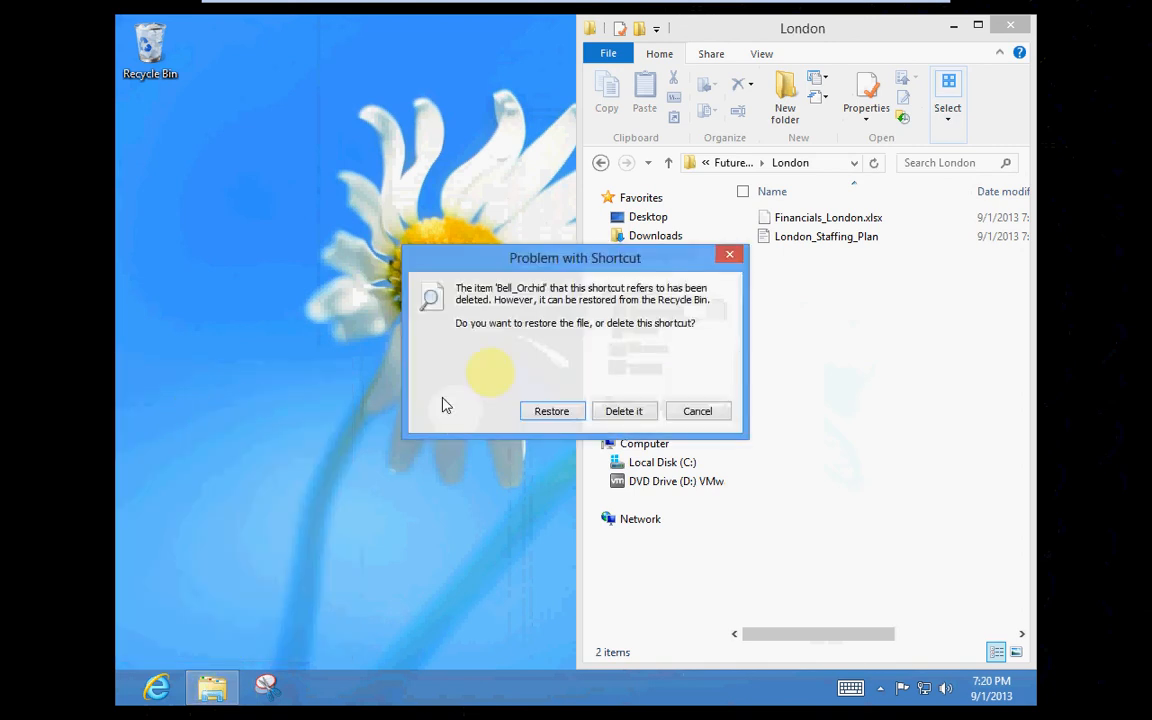
{"action": "left_click", "coordinate": [693, 414]}
{"action": "right_click", "coordinate": [213, 686]}
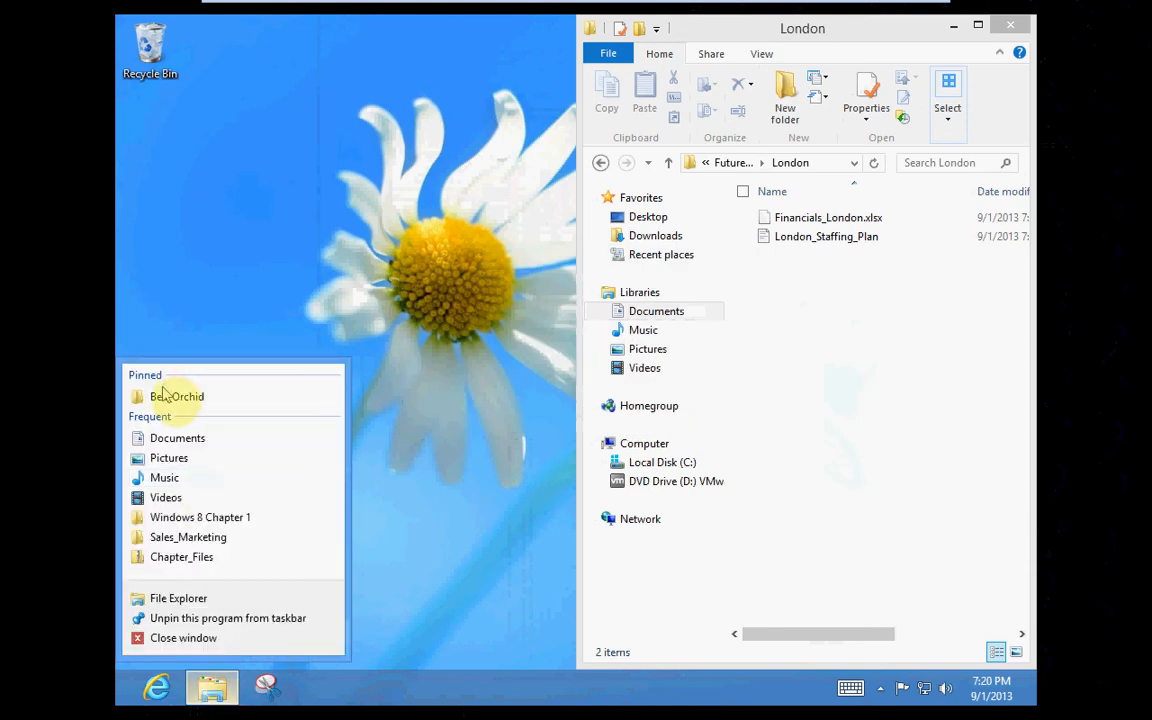
{"action": "left_click_drag", "start_coordinate": [165, 398], "coordinate": [172, 398]}
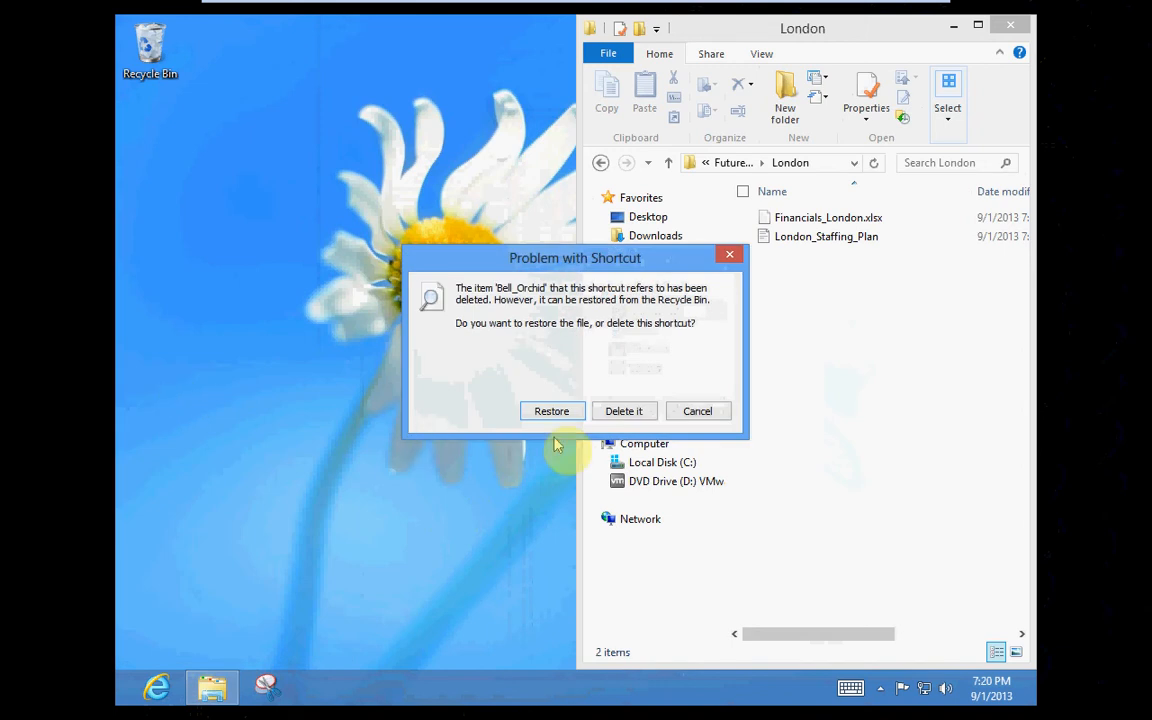
{"action": "left_click", "coordinate": [687, 414]}
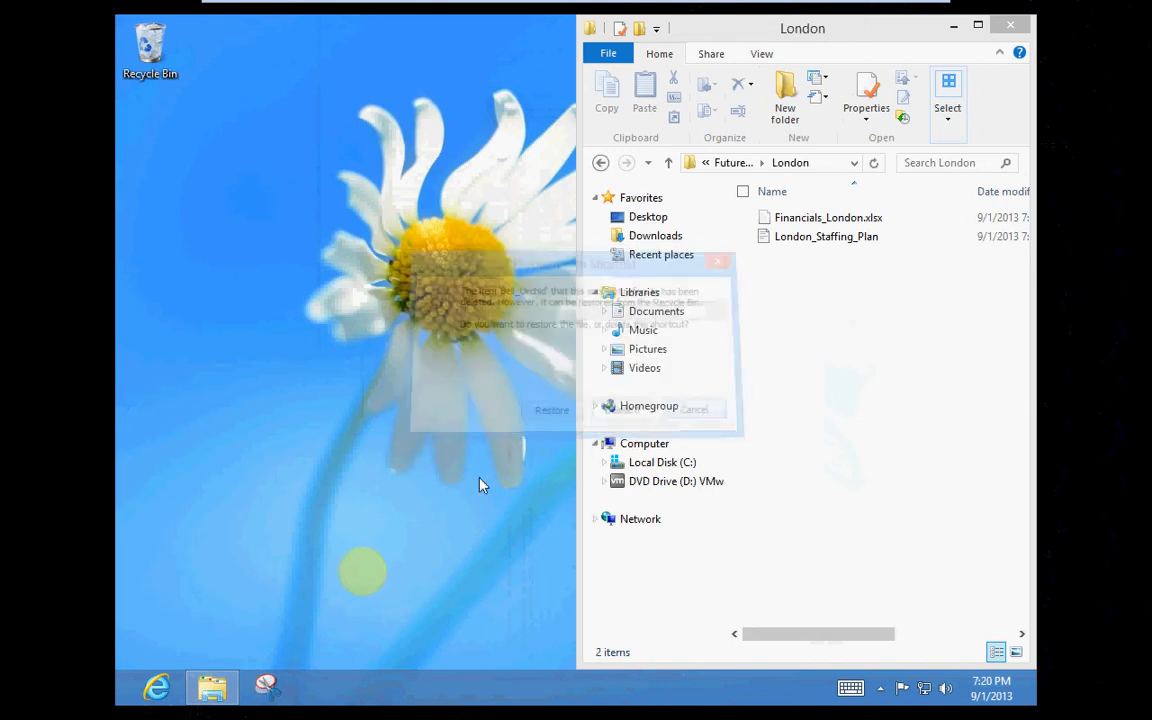
Open a second File Explorer window snapped to the left half of the screen and browse to Documents > Bell_Orchid > Bell_Orchid.
{"action": "right_click", "coordinate": [213, 690]}
{"action": "left_click", "coordinate": [190, 597]}
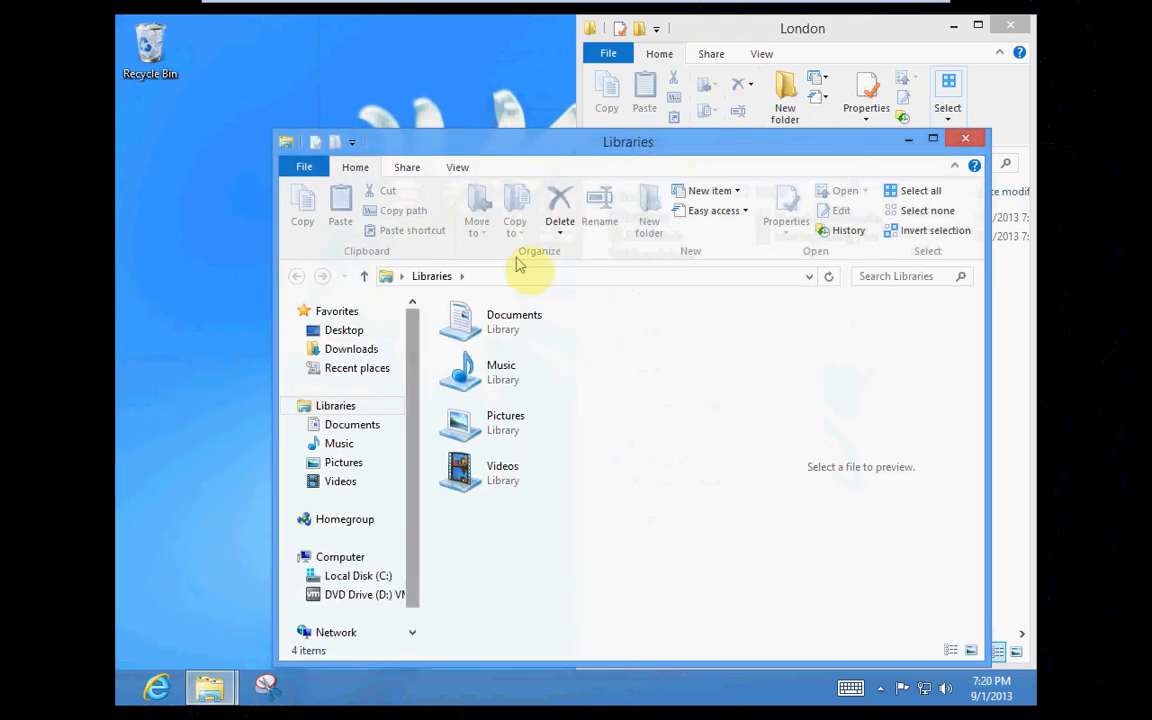
{"action": "left_click_drag", "start_coordinate": [596, 142], "coordinate": [117, 156]}
{"action": "left_click", "coordinate": [205, 314]}
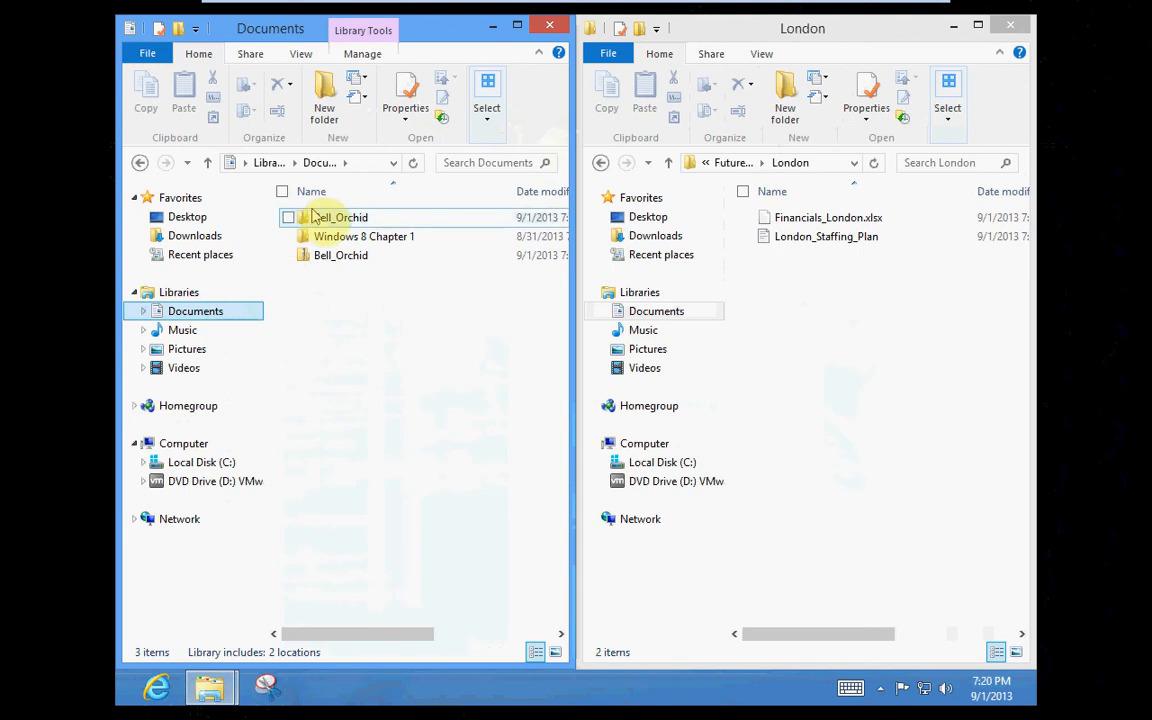
{"action": "double_click", "coordinate": [318, 218]}
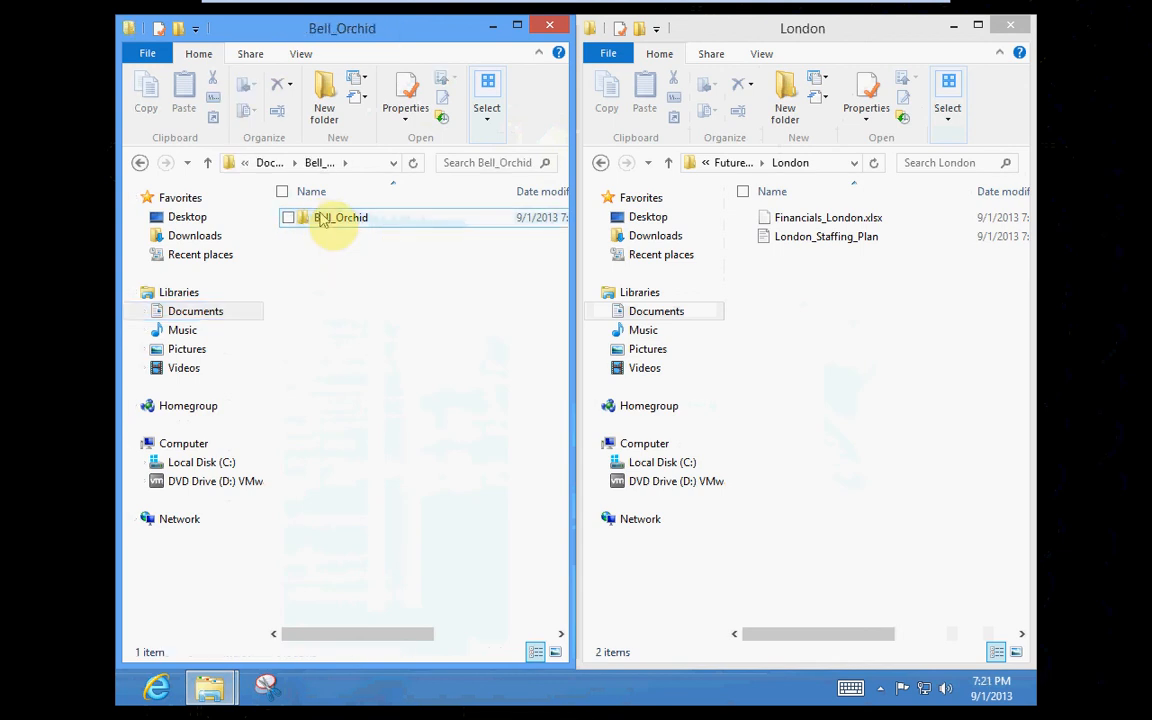
{"action": "double_click", "coordinate": [322, 219]}
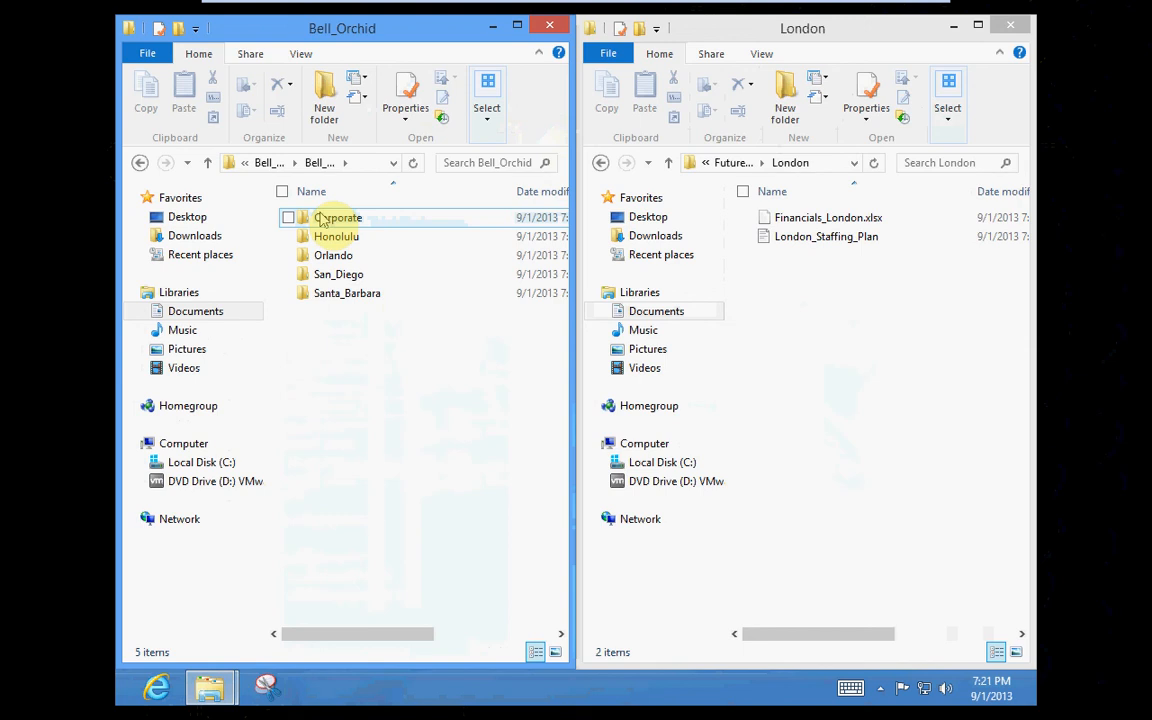
{"action": "left_click", "coordinate": [881, 12]}
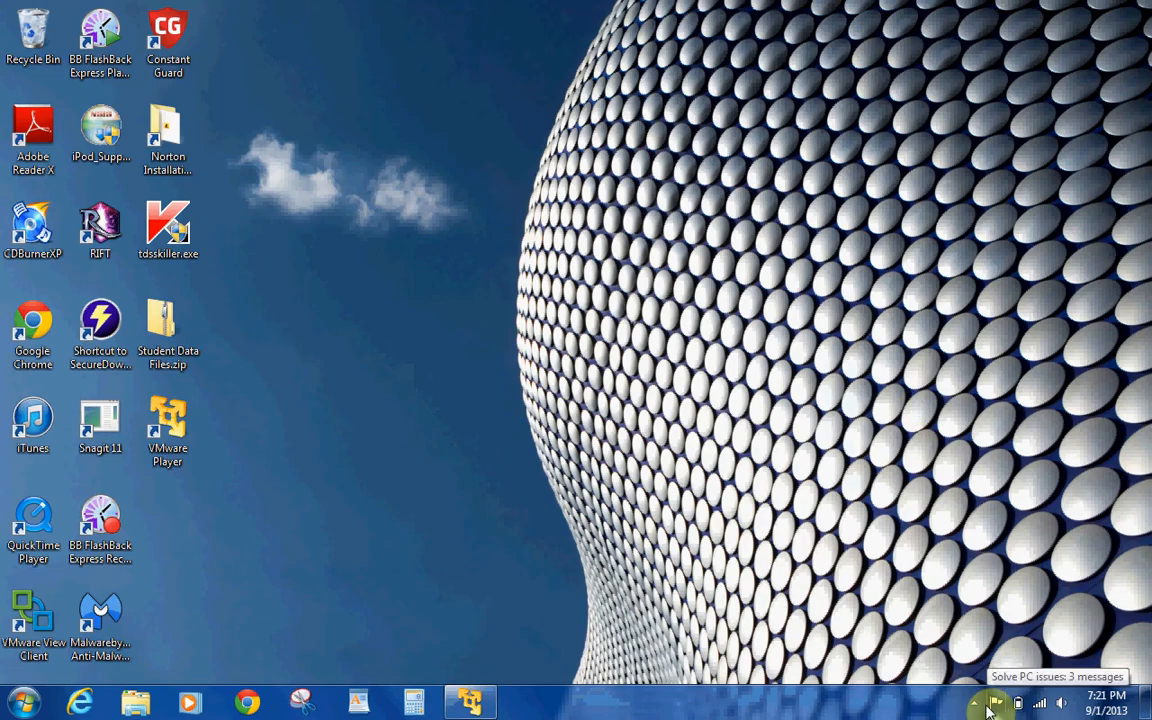
{"action": "left_click", "coordinate": [974, 703]}
{"action": "right_click", "coordinate": [946, 613]}
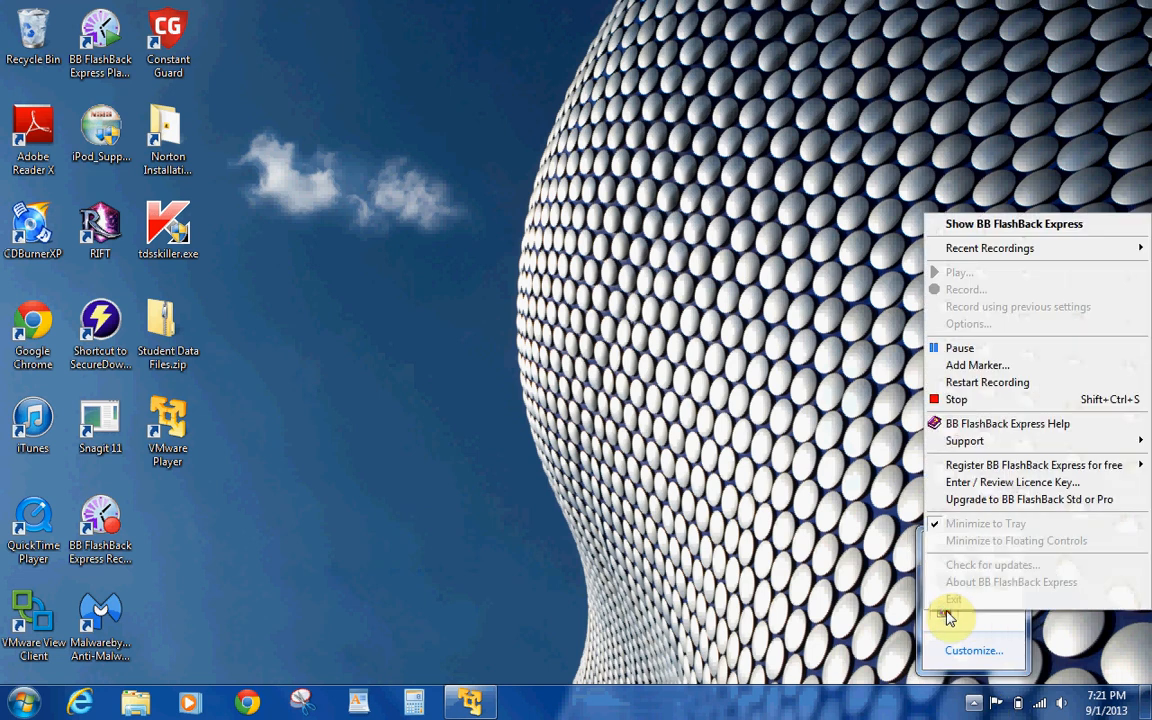
{"action": "left_click", "coordinate": [956, 347]}
{"action": "left_click", "coordinate": [488, 703]}
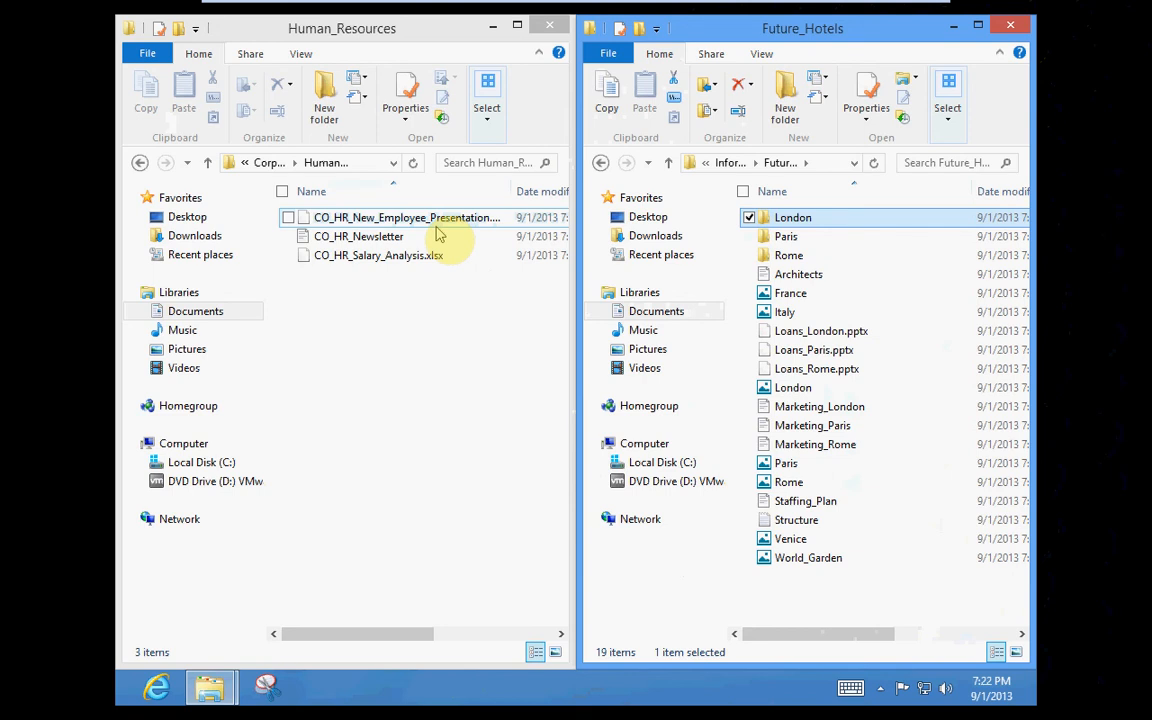
Copy the three CO_HR files from the Human_Resources folder into the London folder of Future_Hotels.
{"action": "key", "text": "shift+Down"}
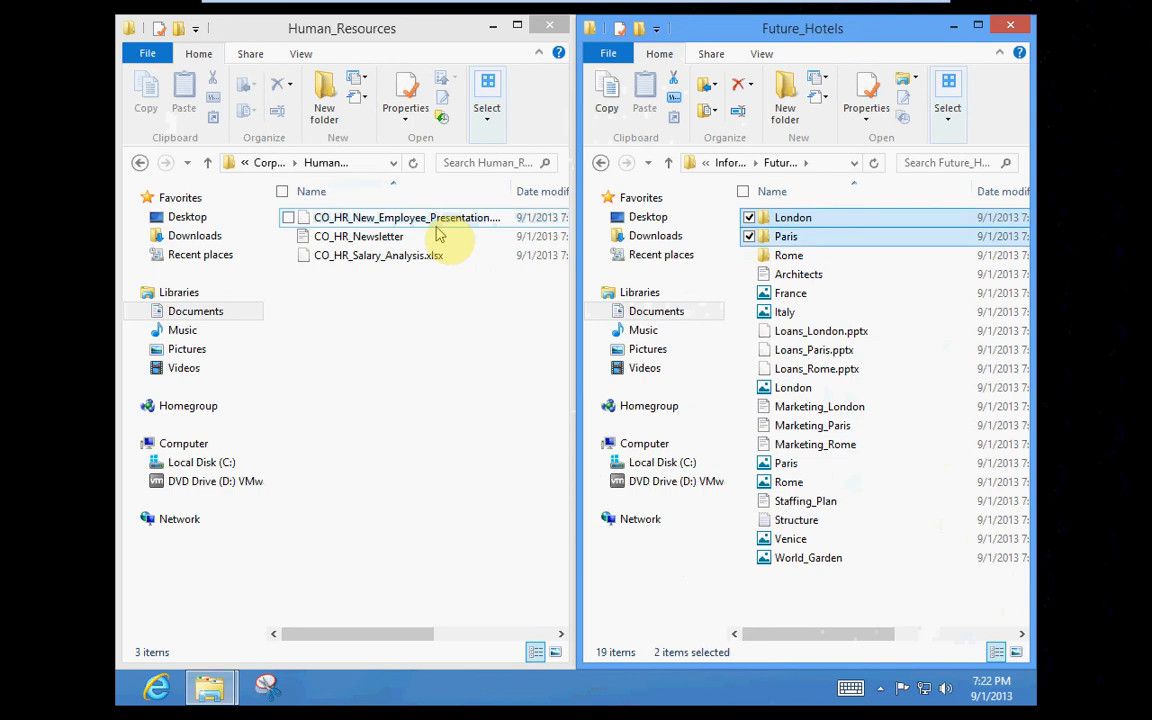
{"action": "left_click", "coordinate": [416, 219]}
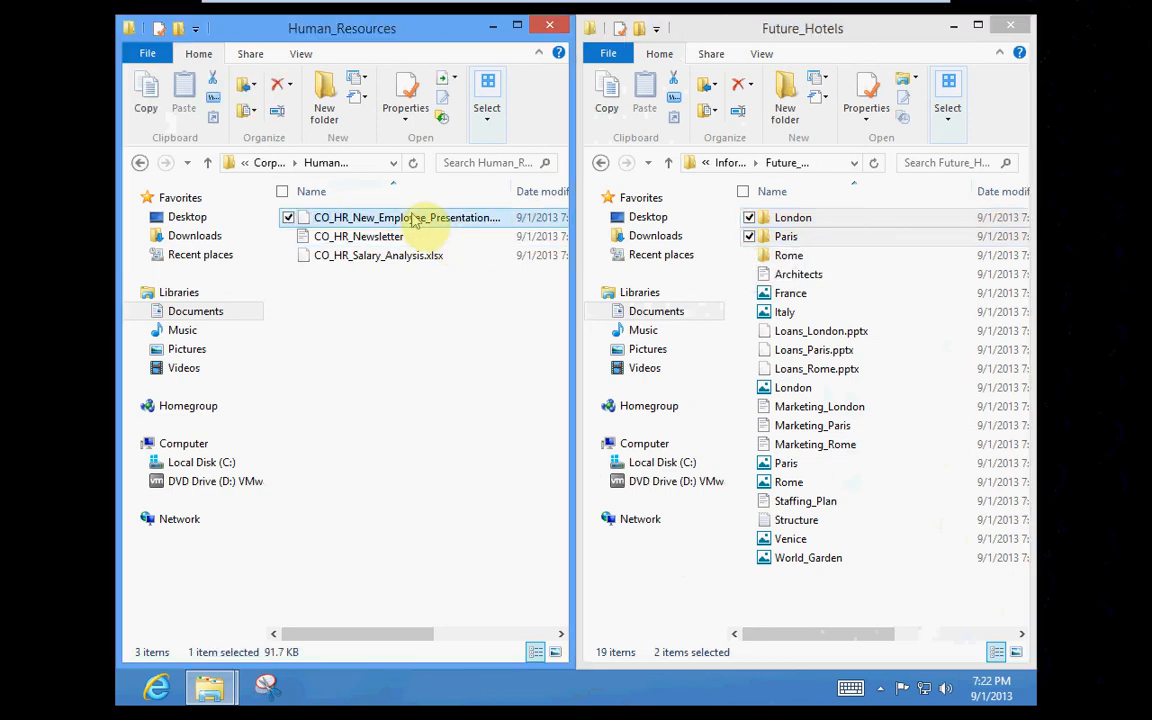
{"action": "key", "text": "shift+Down"}
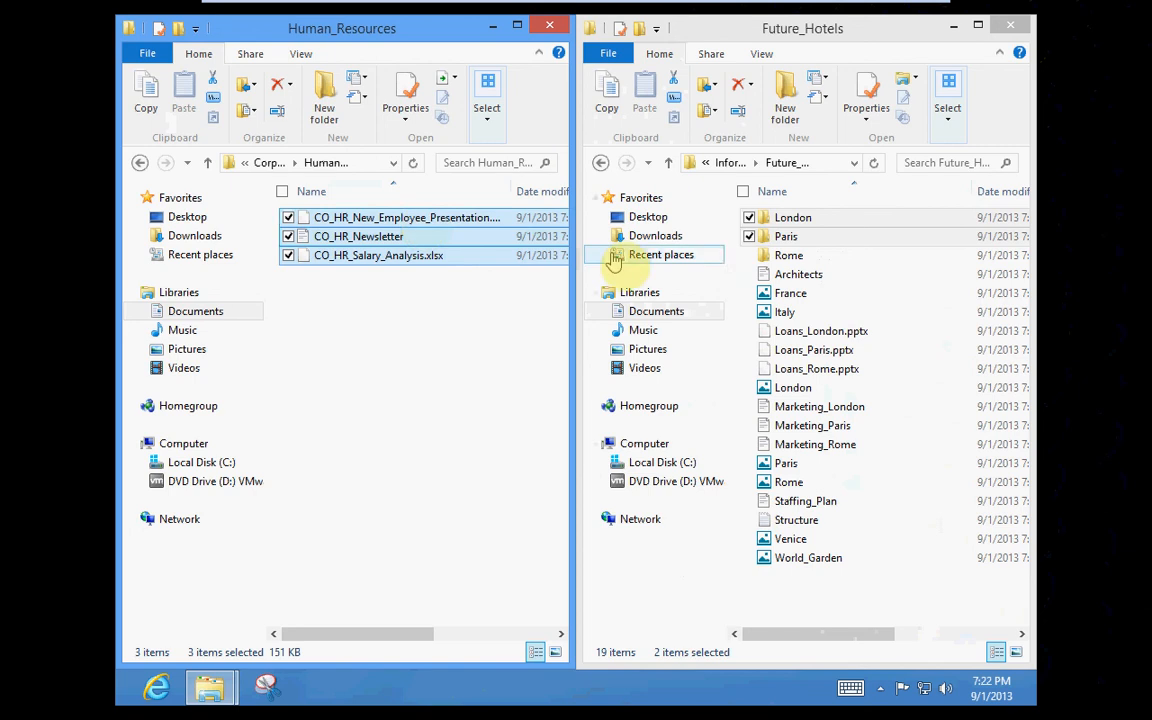
{"action": "left_click_drag", "start_coordinate": [425, 237], "coordinate": [435, 265]}
{"action": "right_click", "coordinate": [435, 265]}
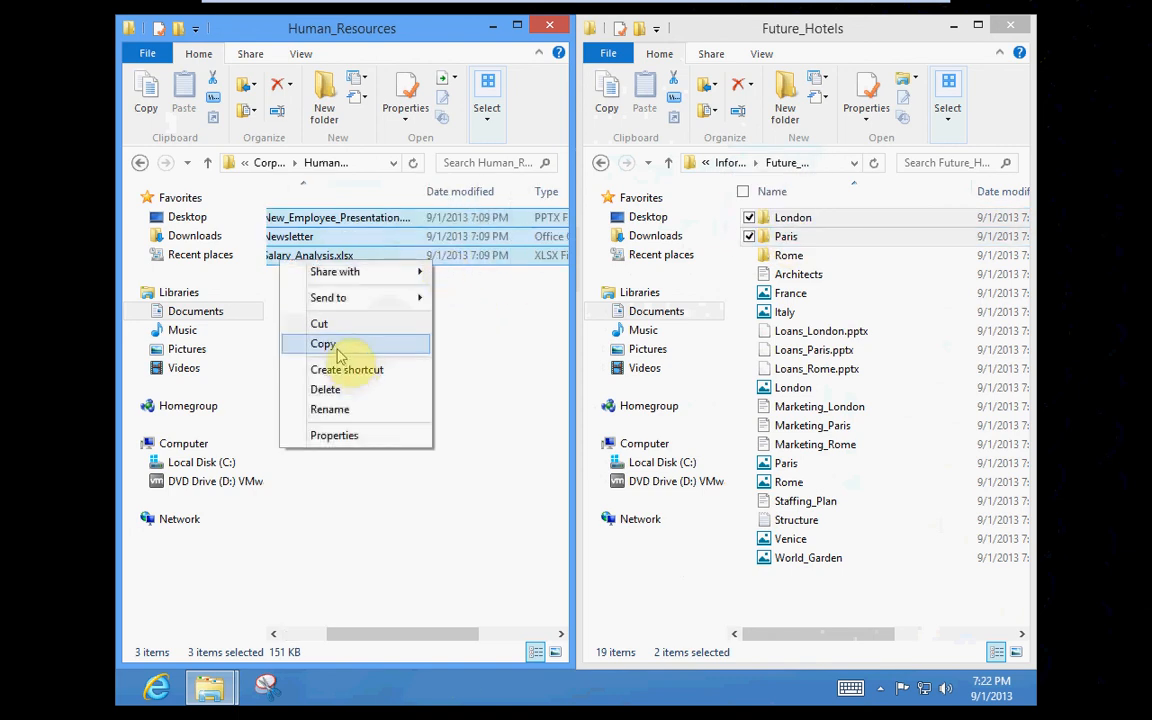
{"action": "left_click", "coordinate": [336, 346]}
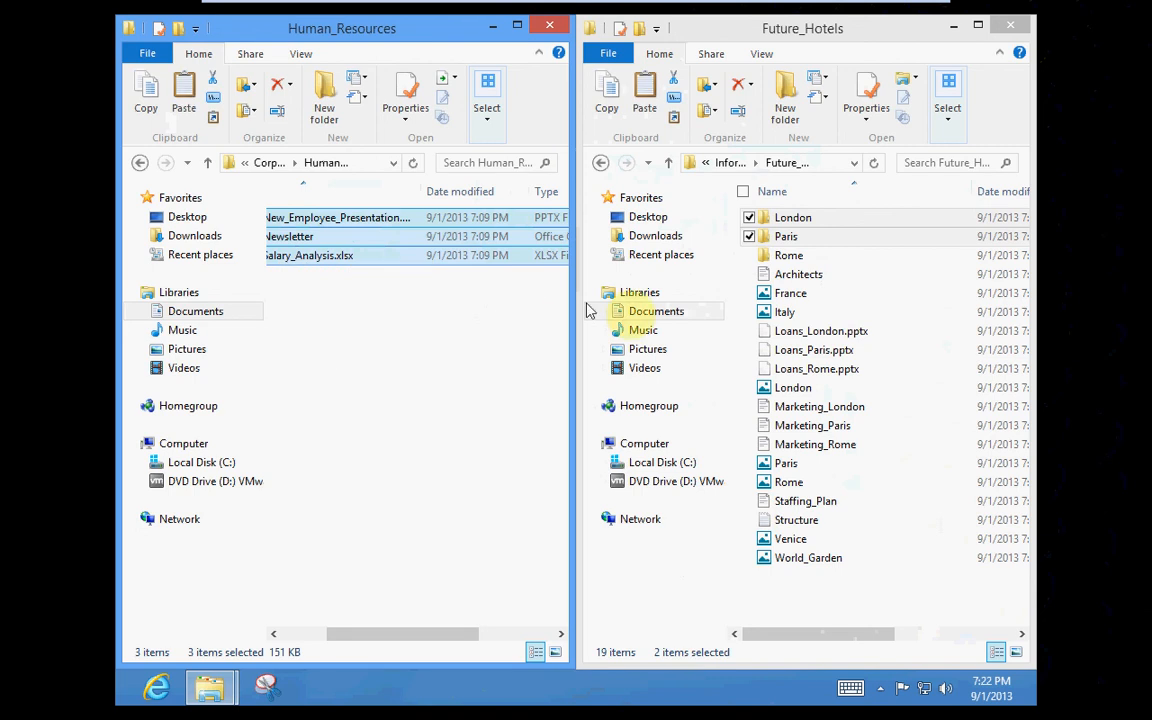
{"action": "double_click", "coordinate": [813, 228]}
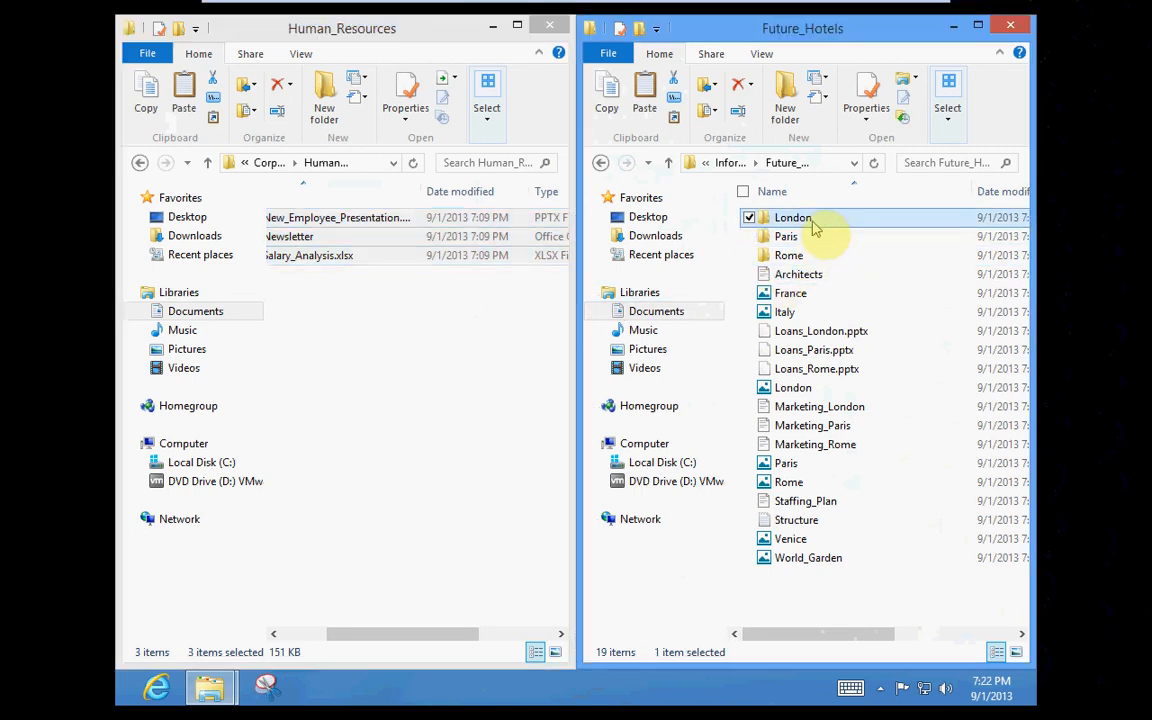
{"action": "right_click", "coordinate": [812, 366]}
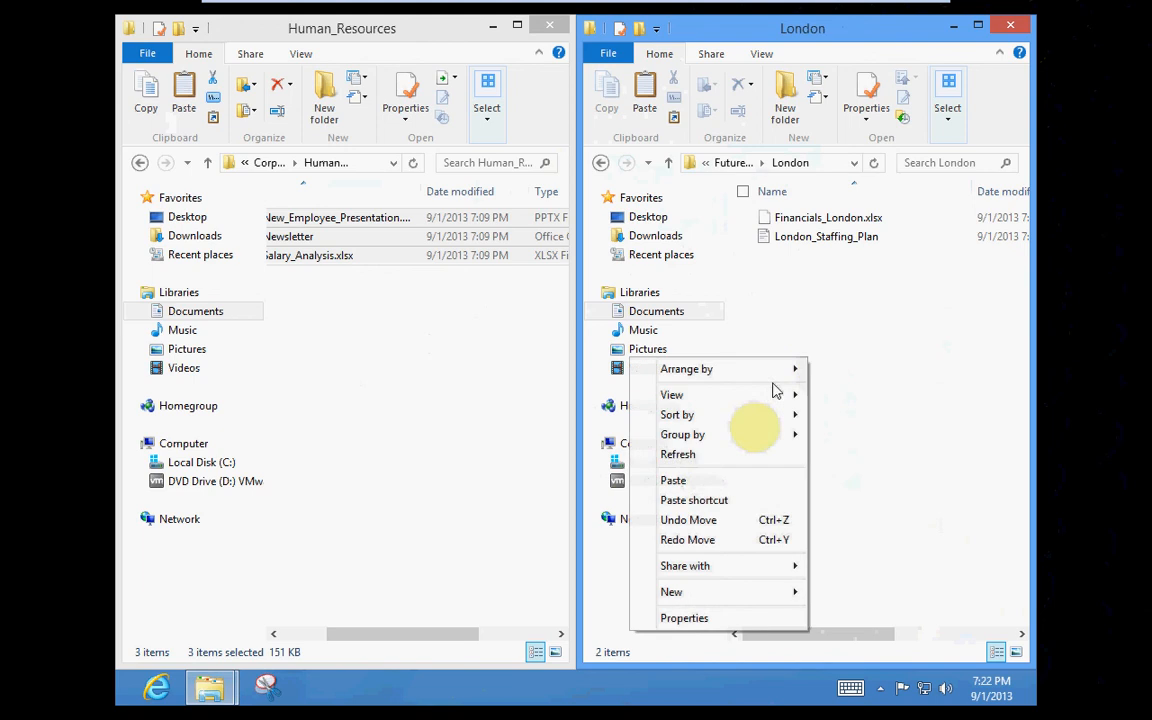
{"action": "left_click", "coordinate": [700, 481]}
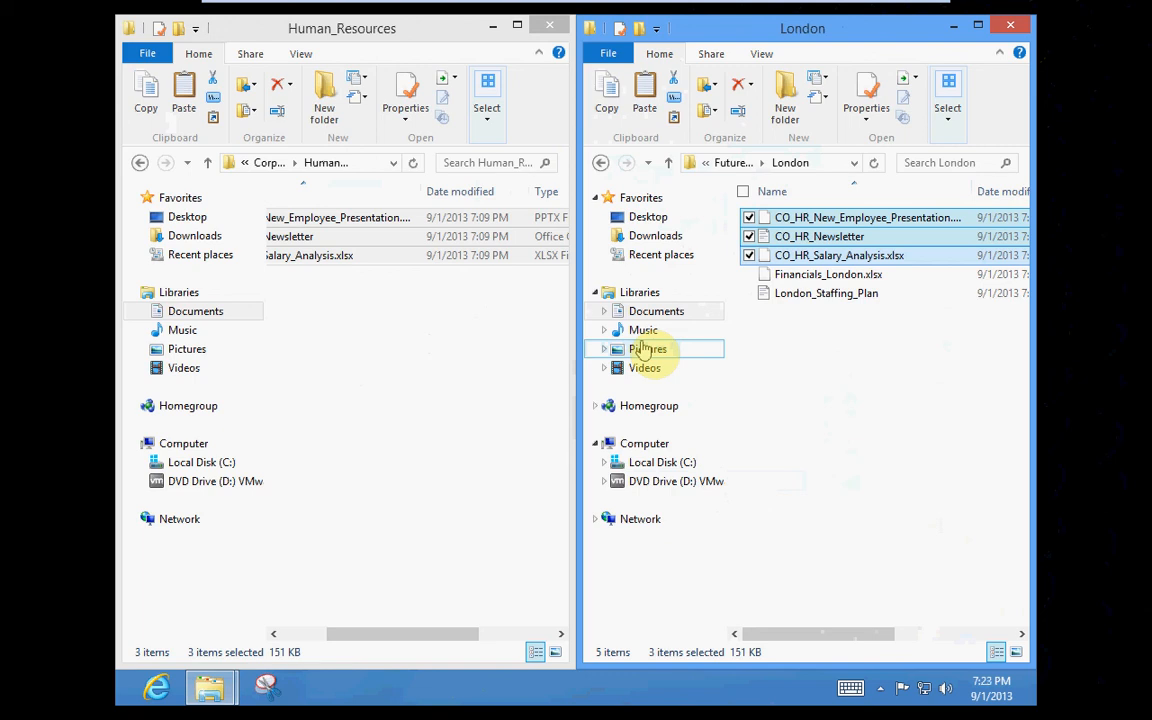
Return to Future_Hotels, open the Paris folder and paste the three copied CO_HR files into it.
{"action": "left_click", "coordinate": [600, 164]}
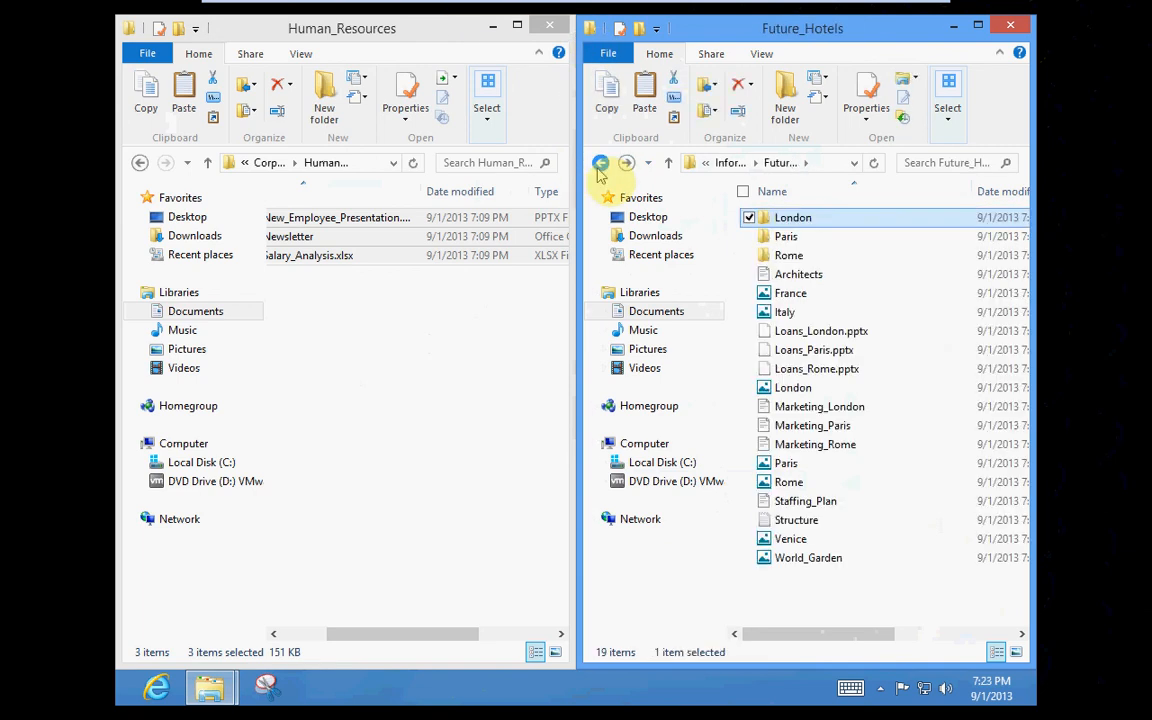
{"action": "double_click", "coordinate": [785, 238]}
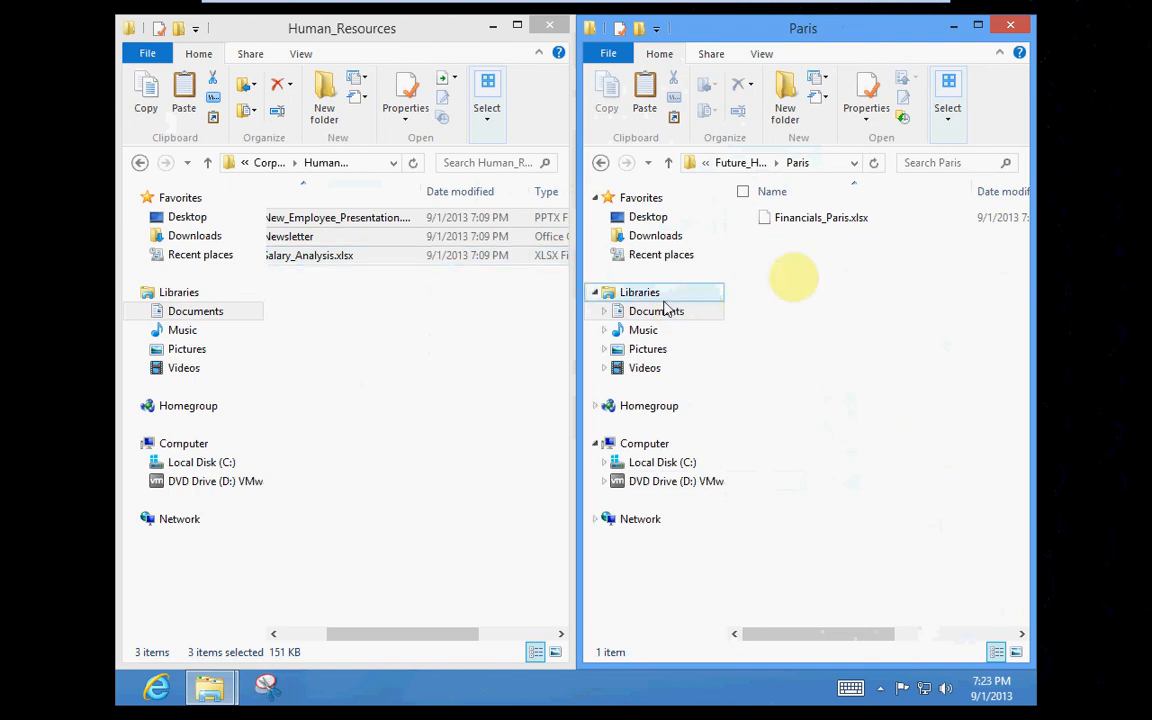
{"action": "right_click", "coordinate": [783, 268]}
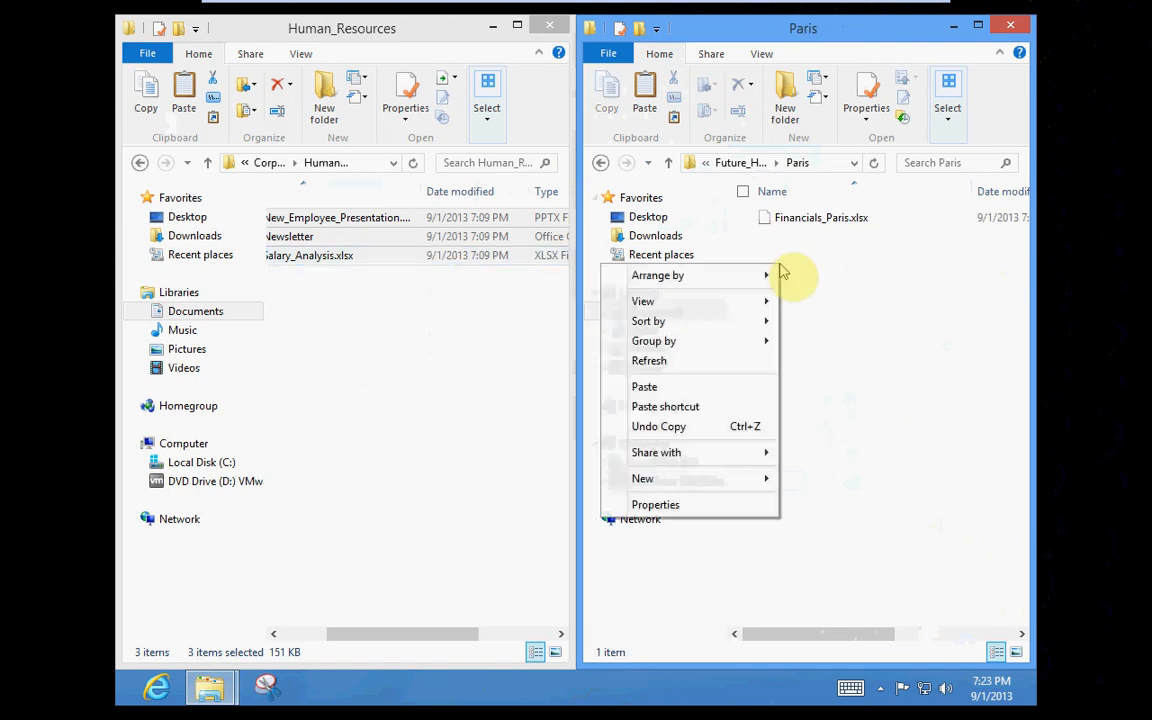
{"action": "left_click", "coordinate": [688, 388]}
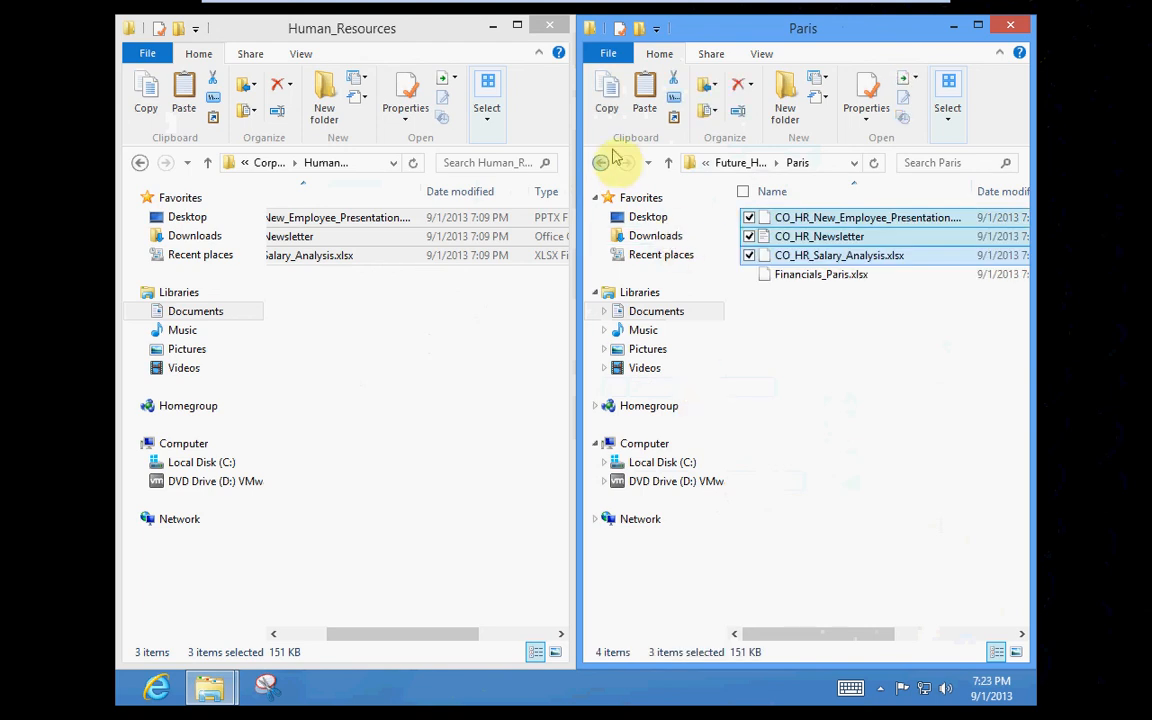
Go back to Future_Hotels, open the Rome folder and paste the same three CO_HR files there.
{"action": "left_click", "coordinate": [601, 165]}
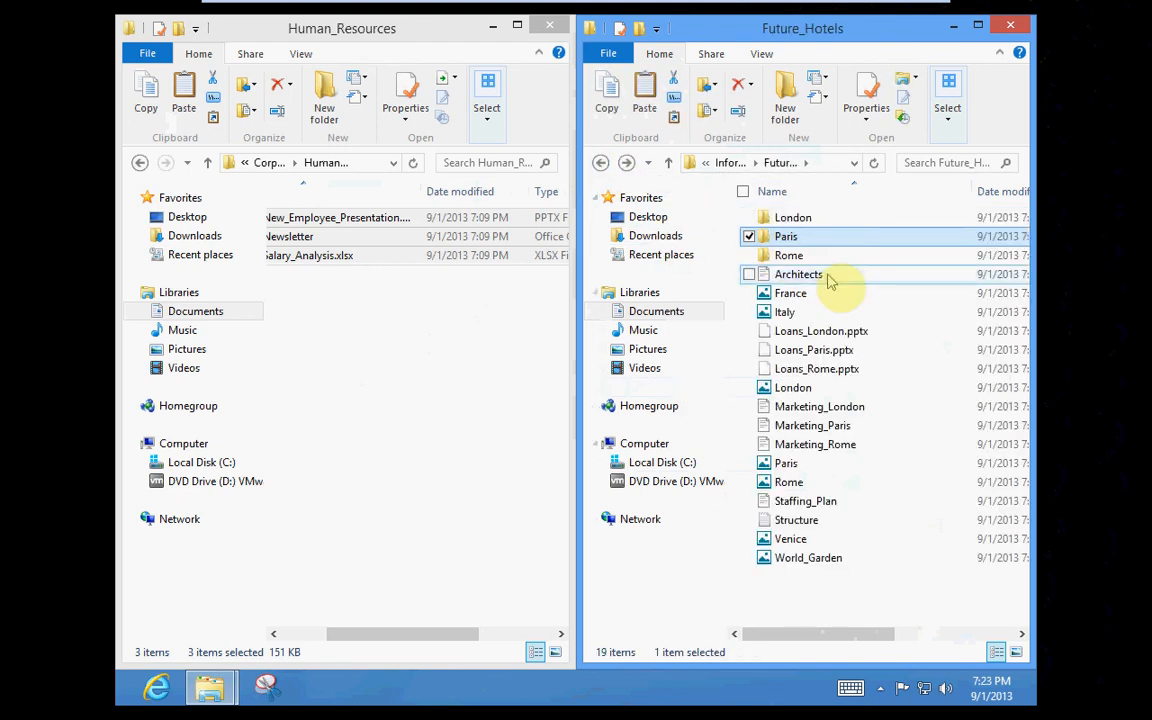
{"action": "double_click", "coordinate": [800, 262]}
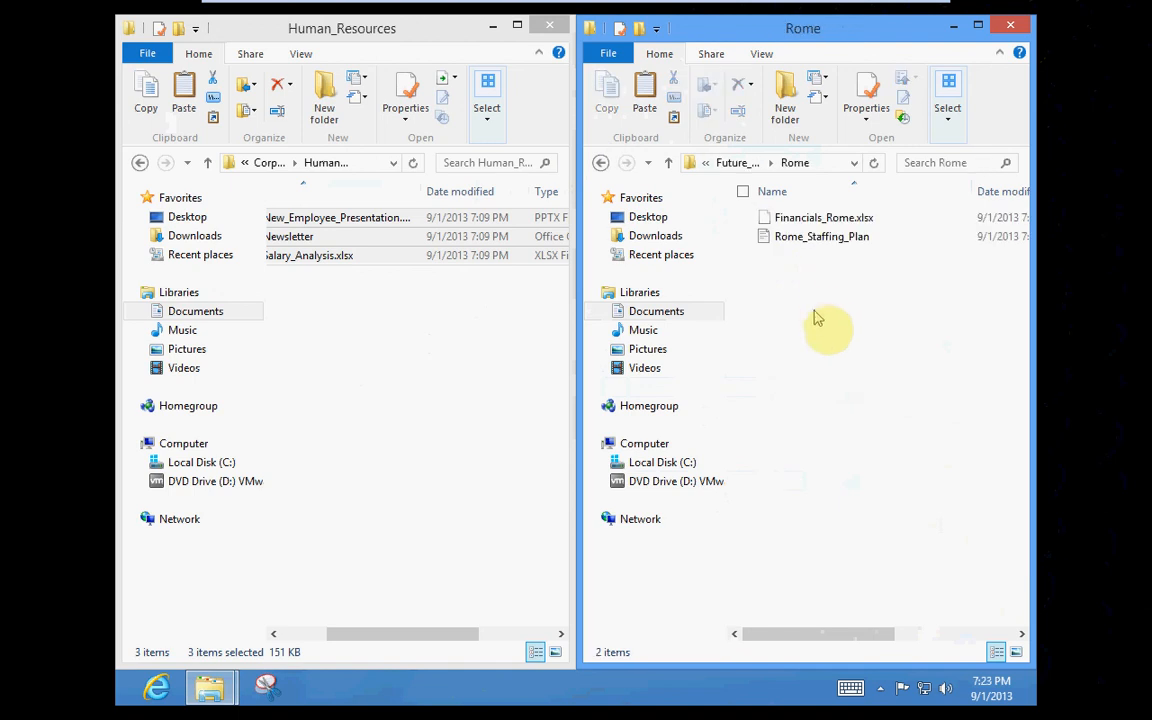
{"action": "right_click", "coordinate": [815, 325]}
{"action": "left_click", "coordinate": [712, 441]}
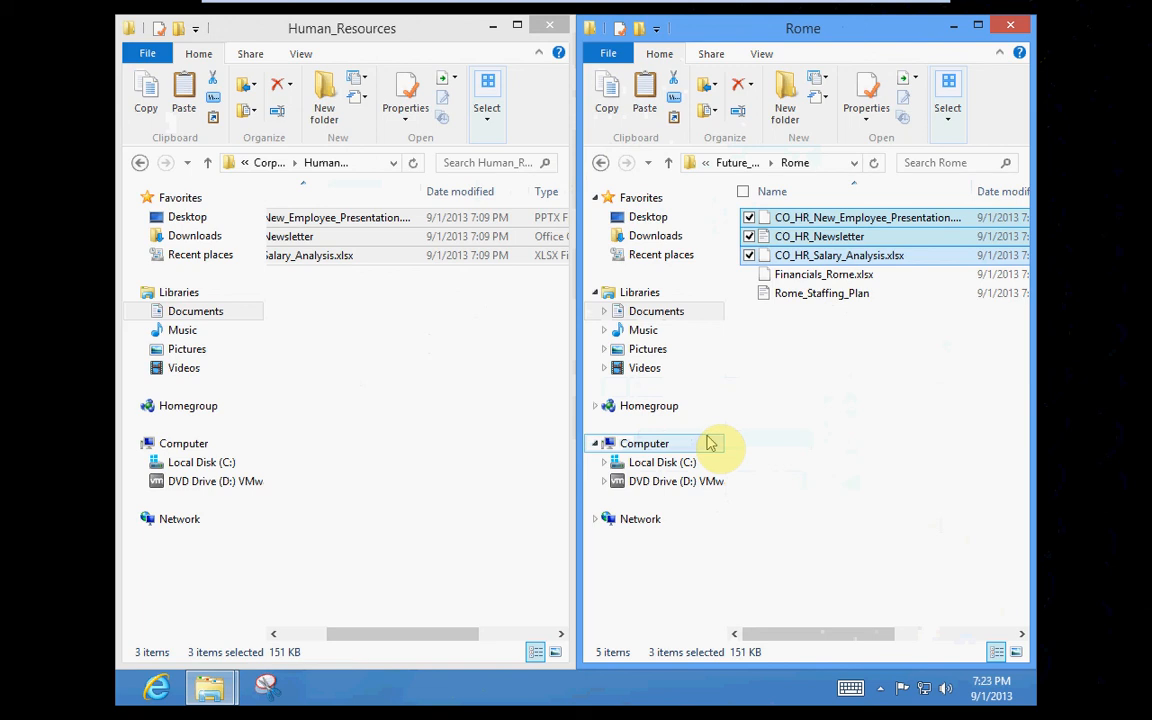
{"action": "mouse_move", "coordinate": [918, 8]}
{"action": "left_click", "coordinate": [882, 12]}
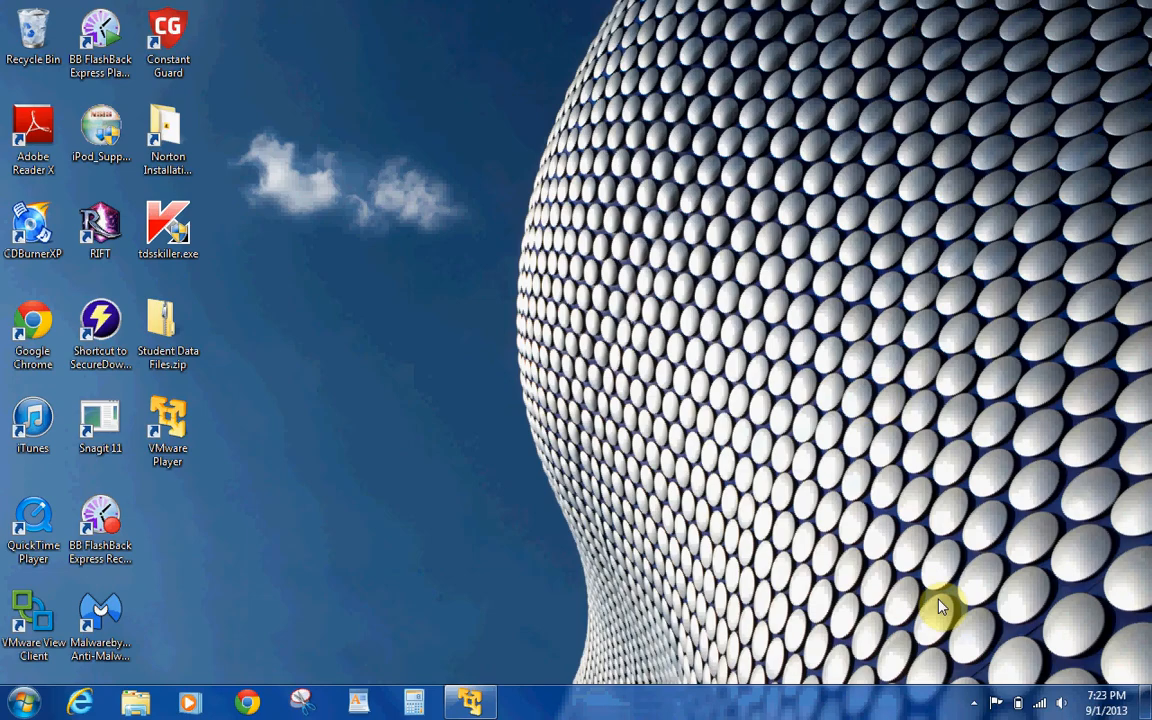
{"action": "left_click", "coordinate": [974, 700]}
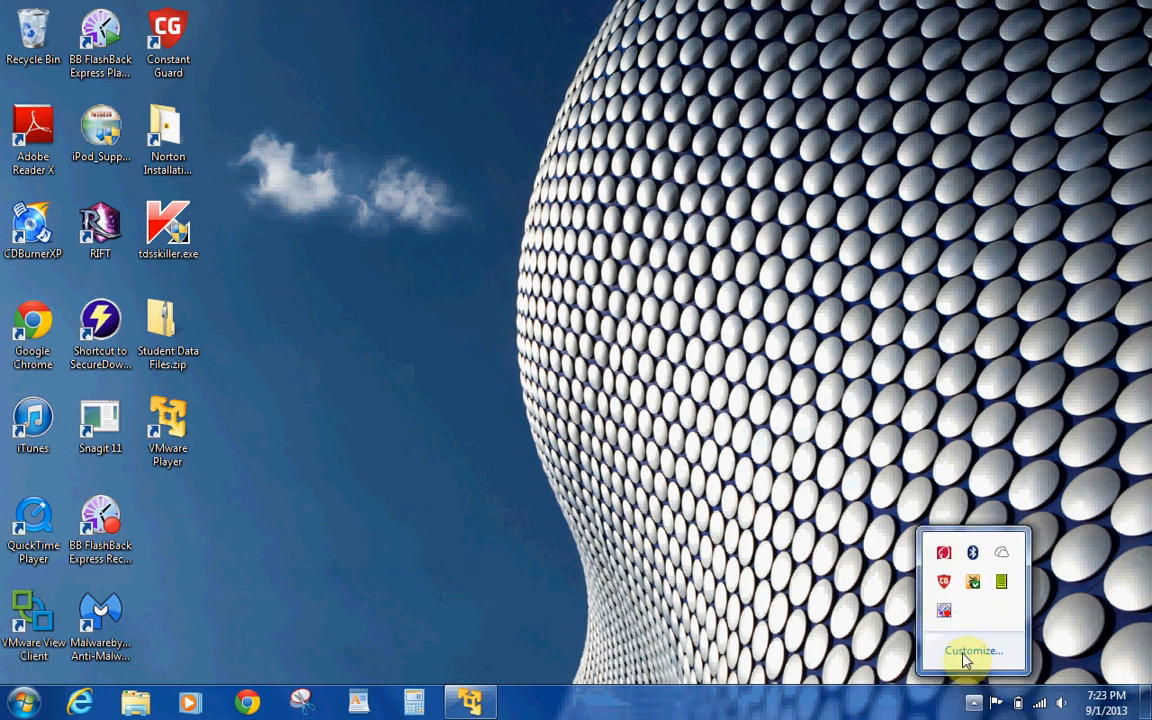
{"action": "right_click", "coordinate": [944, 612]}
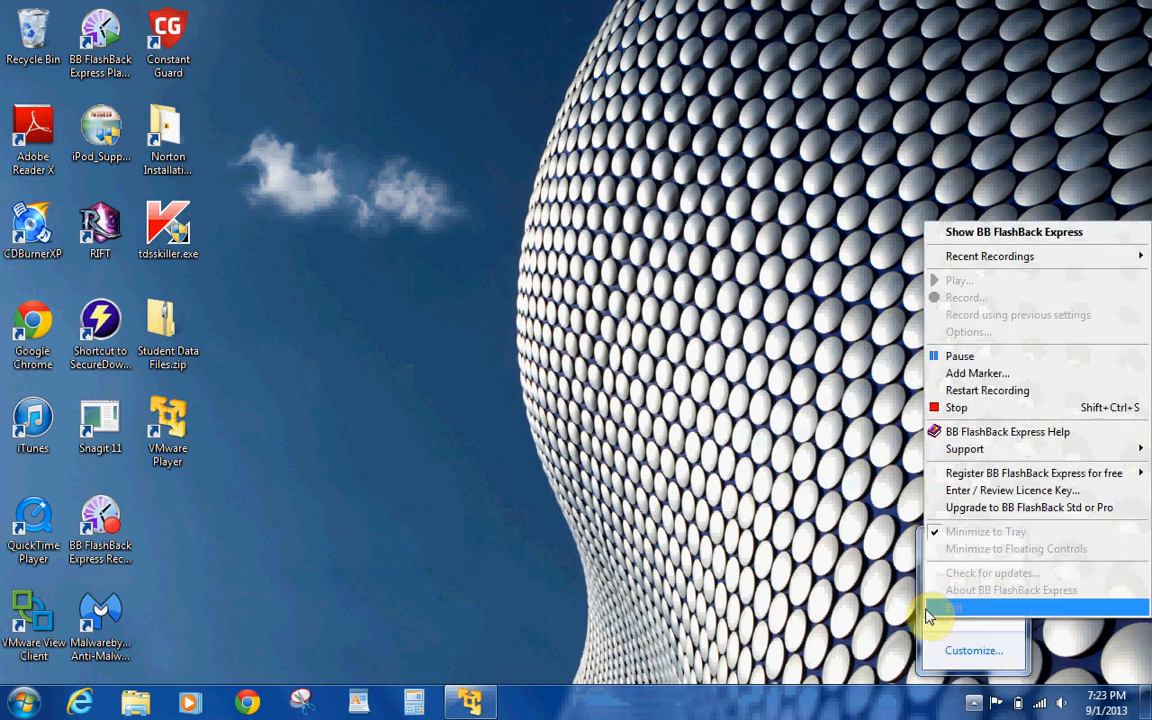